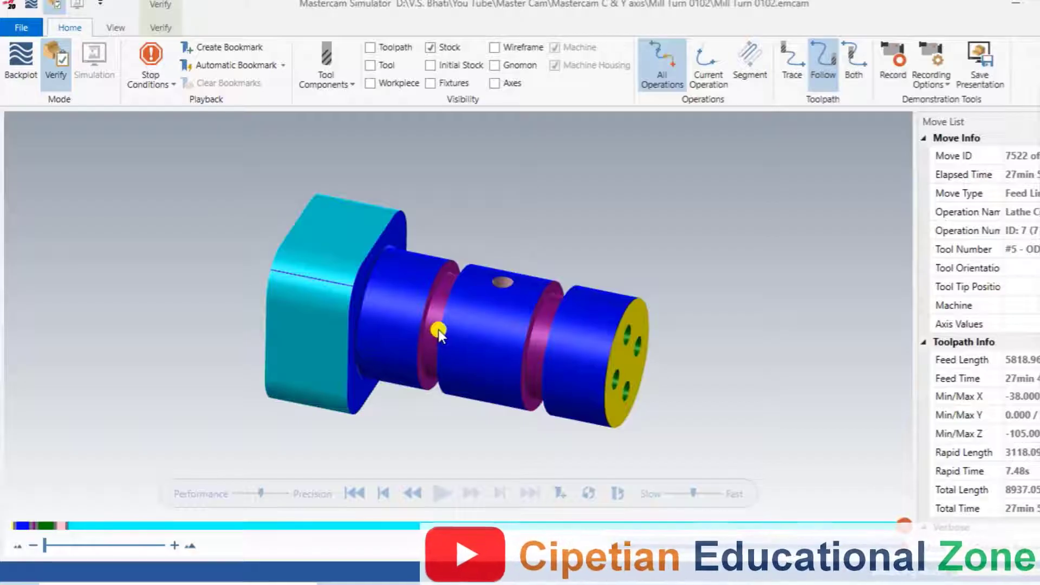
Step: Examine the machined stock in the Mastercam Simulator, and inspect the part model with its toolpaths in Mastercam from several angles
{"action": "middle_click_drag", "start_coordinate": [438, 329], "coordinate": [404, 335]}
{"action": "scroll", "coordinate": [406, 332], "scroll_direction": "up", "scroll_amount": 4}
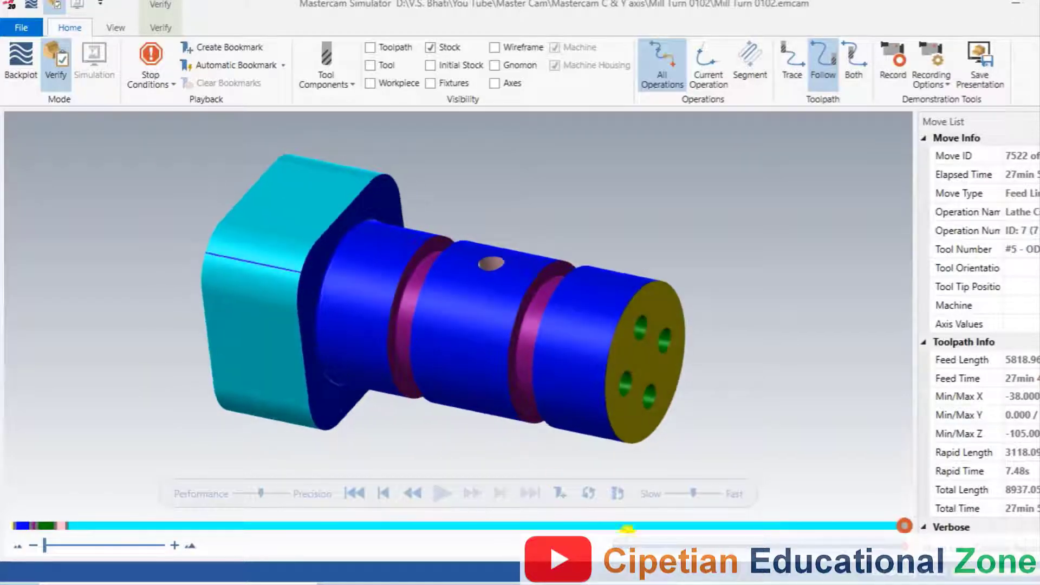
{"action": "left_click", "coordinate": [596, 509]}
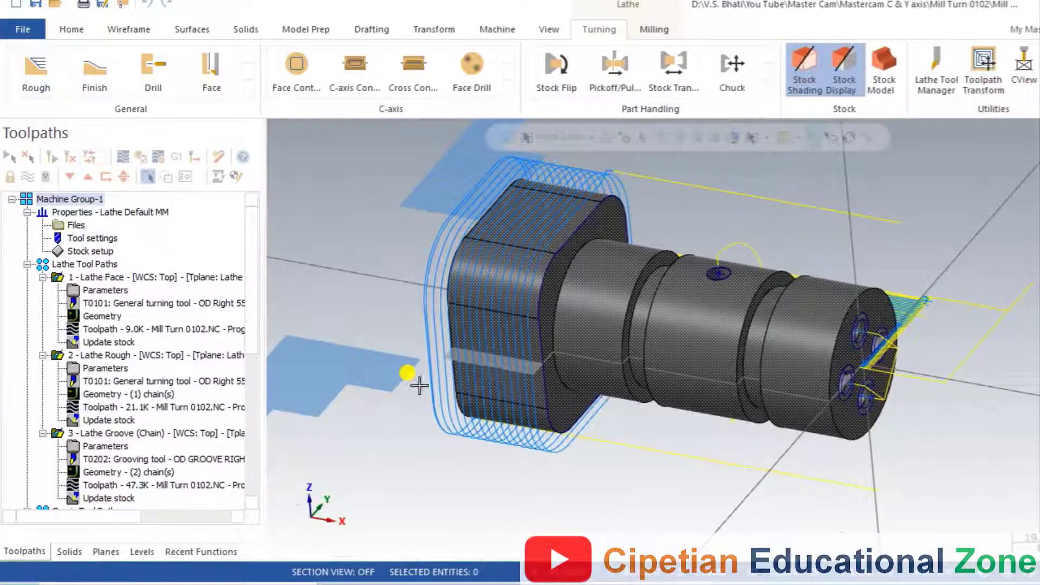
{"action": "middle_click_drag", "start_coordinate": [649, 408], "coordinate": [584, 429]}
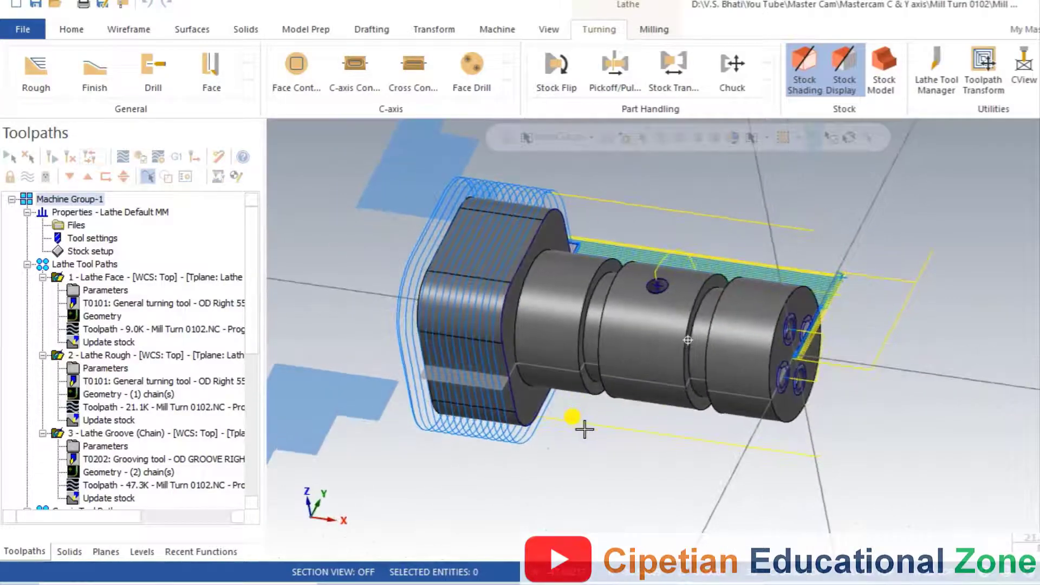
{"action": "middle_click_drag", "start_coordinate": [556, 381], "coordinate": [598, 353]}
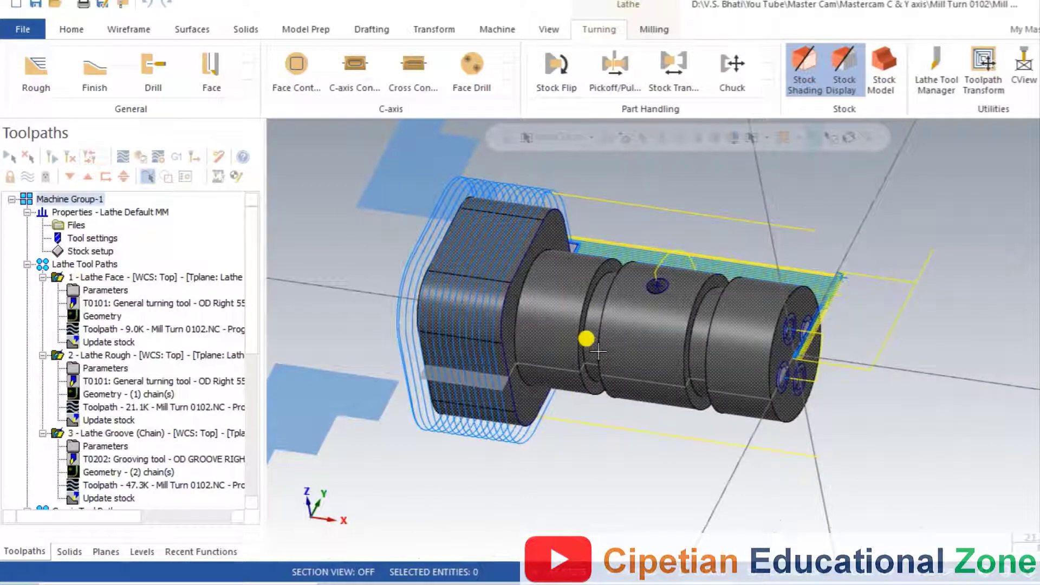
Step: Display the Lathe Tool Paths group and examine its facing, roughing and grooving passes in the Top (WCS) view
{"action": "left_click", "coordinate": [92, 277]}
{"action": "left_click", "coordinate": [101, 268]}
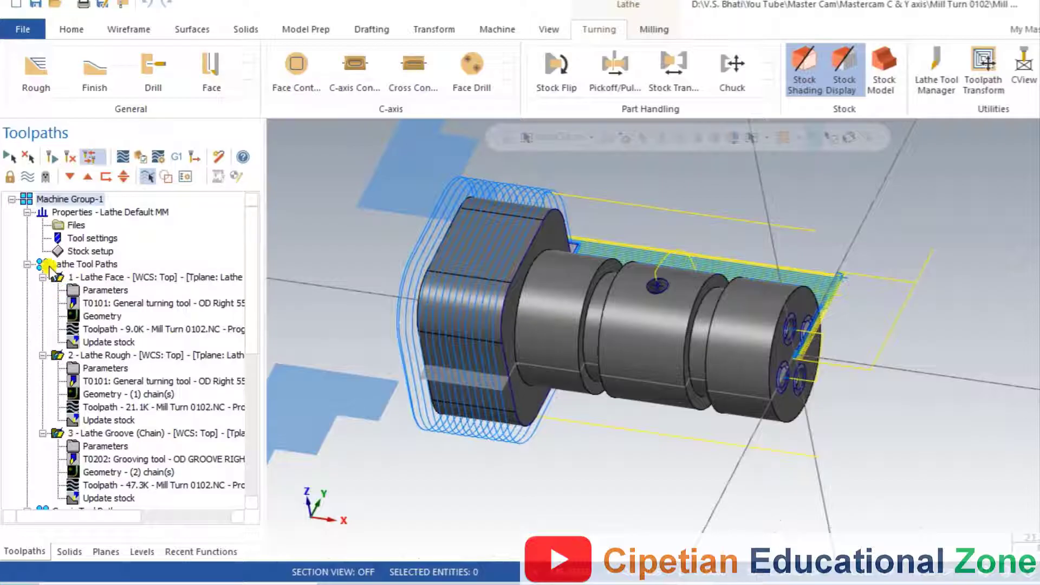
{"action": "right_click", "coordinate": [710, 184]}
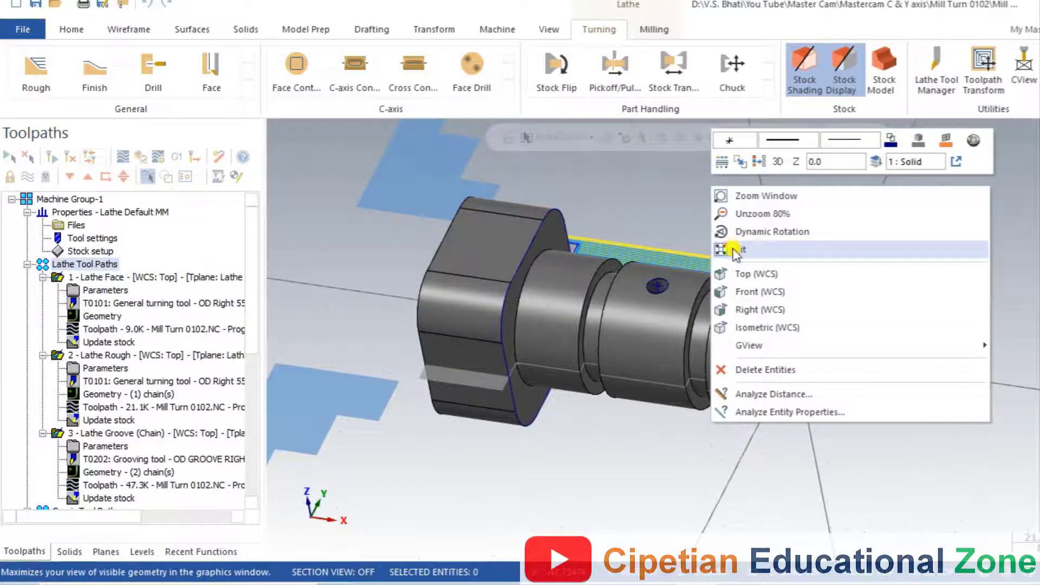
{"action": "left_click", "coordinate": [741, 273]}
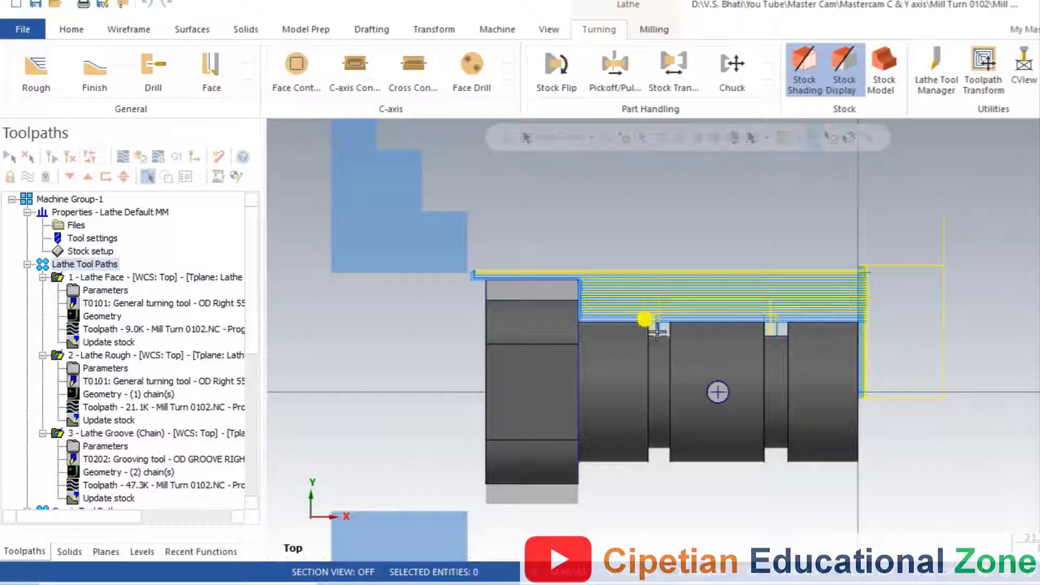
{"action": "scroll", "coordinate": [561, 286], "scroll_direction": "up", "scroll_amount": 1}
{"action": "scroll", "coordinate": [524, 279], "scroll_direction": "up", "scroll_amount": 1}
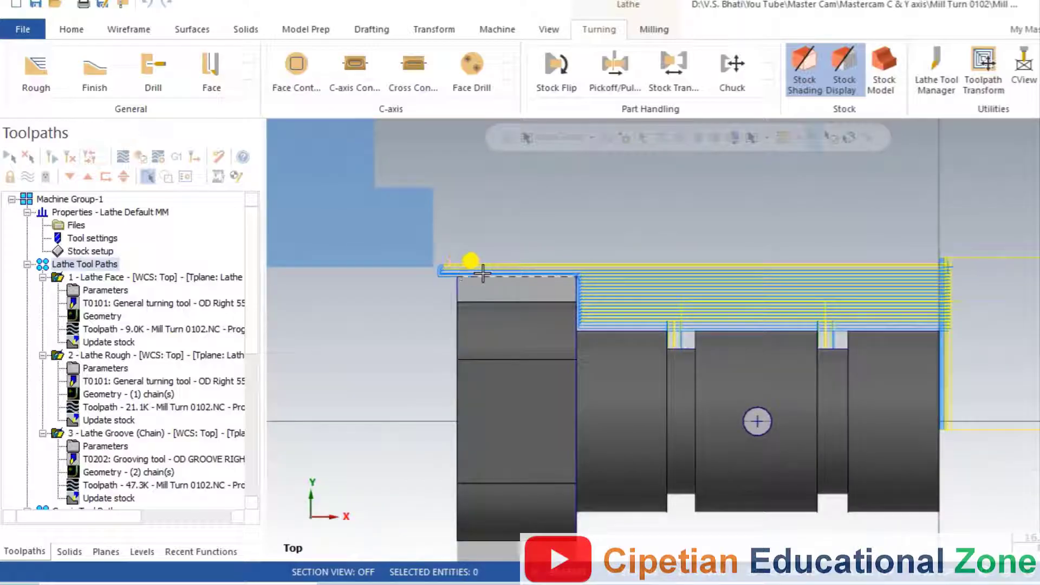
{"action": "left_click_drag", "start_coordinate": [417, 245], "coordinate": [420, 272]}
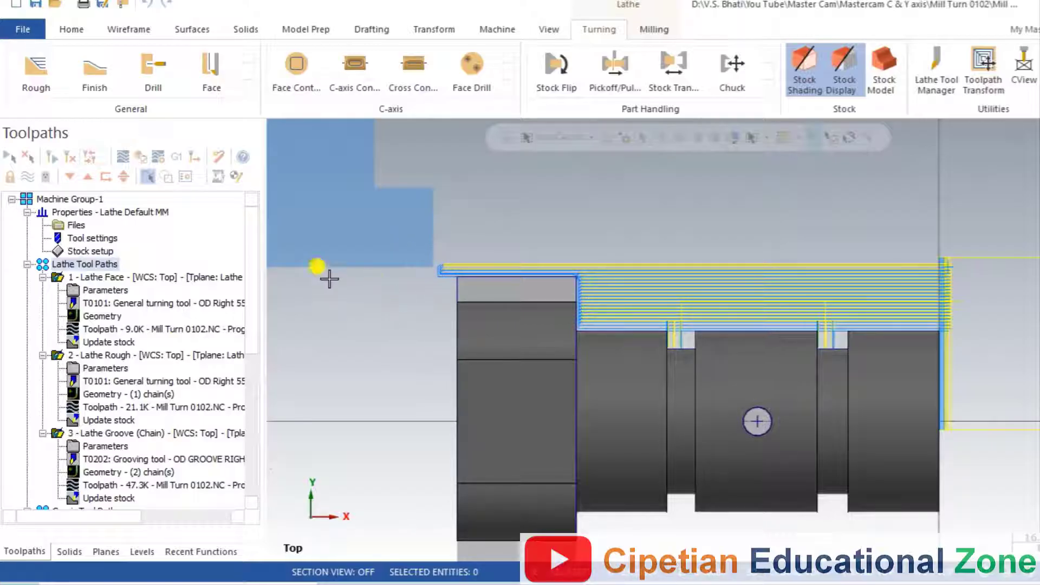
Step: Display the C-axis Tool Paths group and examine its drilling and face contour passes around the part in 3D
{"action": "scroll", "coordinate": [248, 265], "scroll_direction": "down", "scroll_amount": 7}
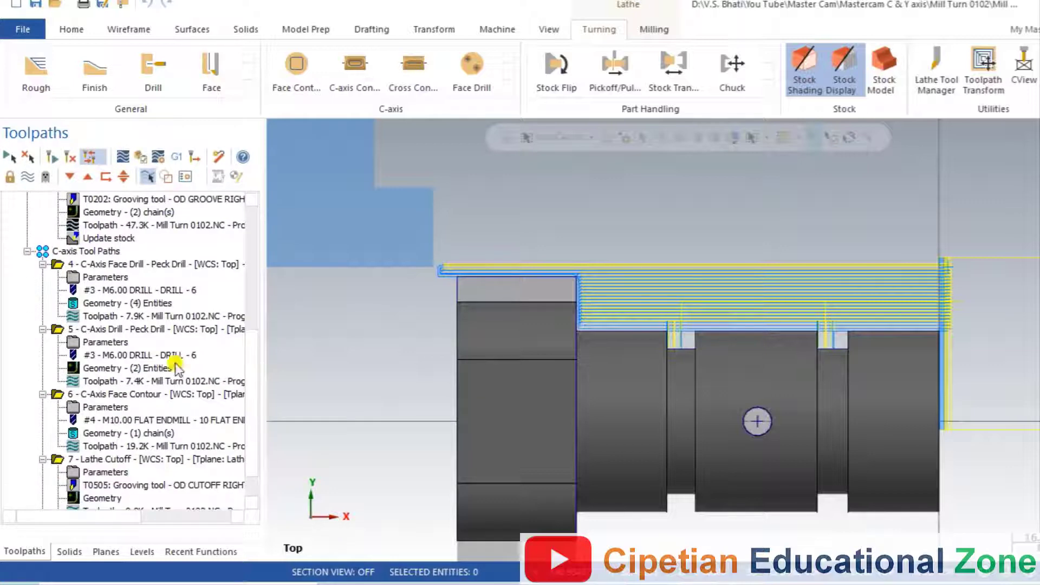
{"action": "left_click", "coordinate": [44, 253]}
{"action": "scroll", "coordinate": [371, 225], "scroll_direction": "down", "scroll_amount": 3}
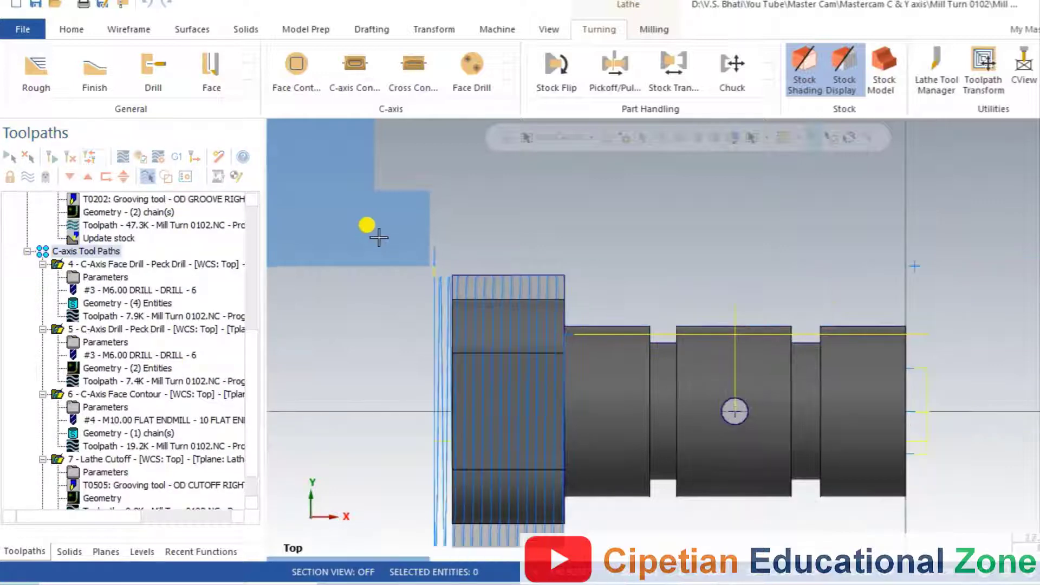
{"action": "middle_click_drag", "start_coordinate": [594, 478], "coordinate": [602, 266]}
{"action": "scroll", "coordinate": [602, 265], "scroll_direction": "up", "scroll_amount": 2}
{"action": "scroll", "coordinate": [602, 266], "scroll_direction": "down", "scroll_amount": 2}
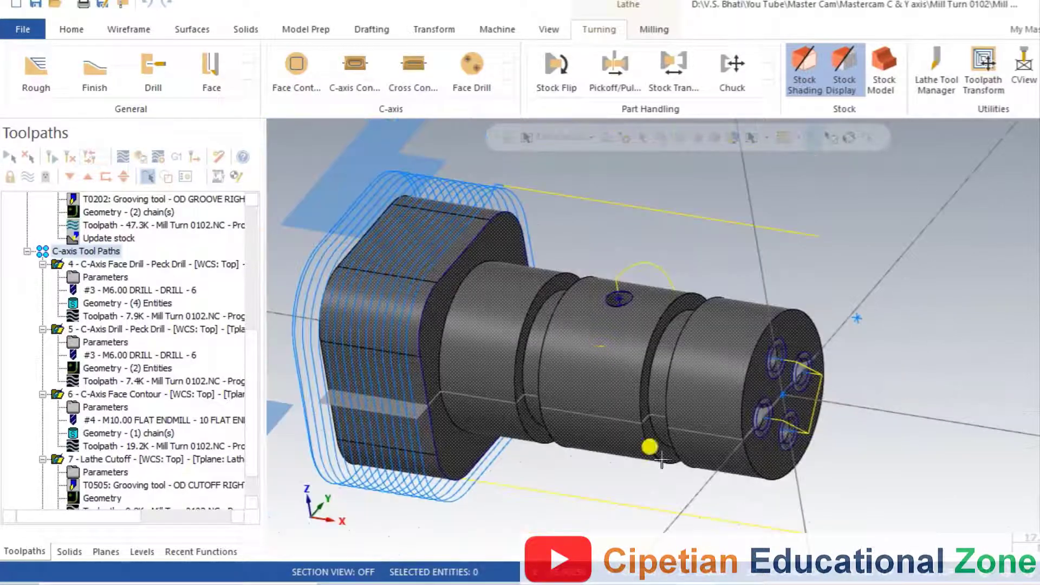
Step: Review the dimensioned mill-turn drawing in Adobe Reader, and switch to the empty Mastercam design
{"action": "key", "text": "alt+Tab"}
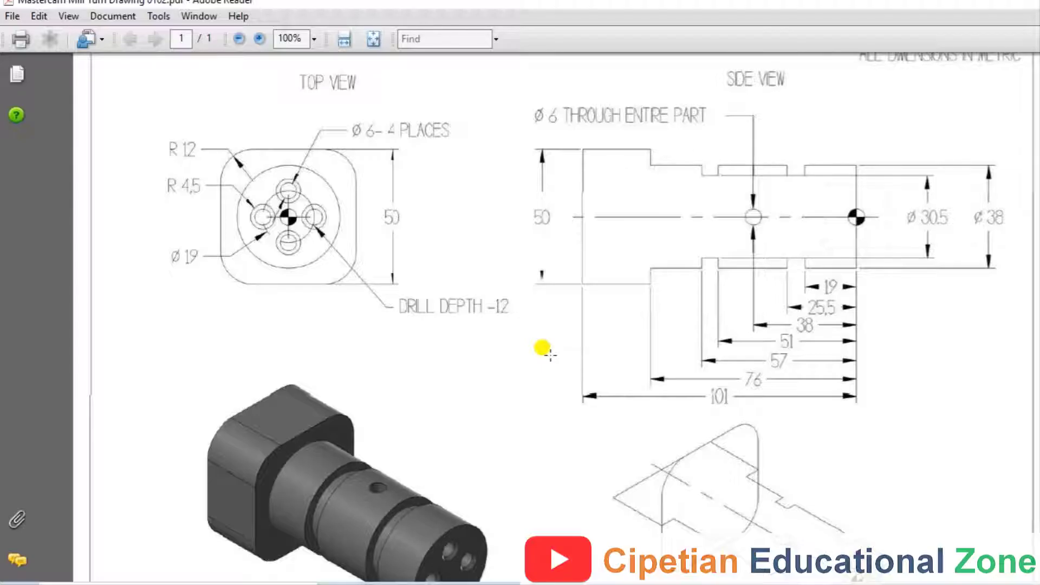
{"action": "key", "text": "alt+Tab"}
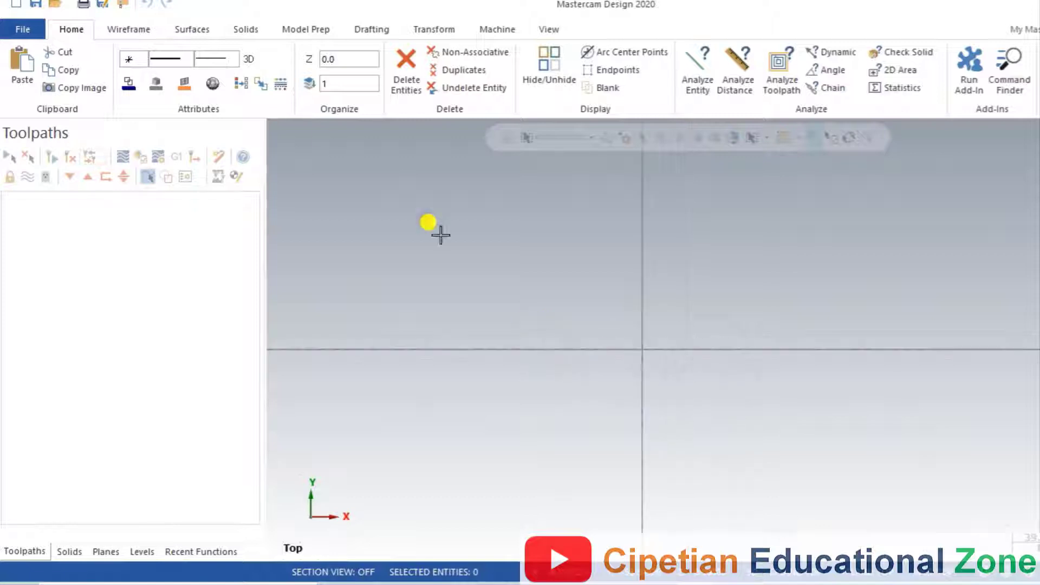
Step: Create a wireframe rectangle from the origin with width -76 and height 38/2 for the half profile of the turned shank
{"action": "left_click", "coordinate": [141, 35]}
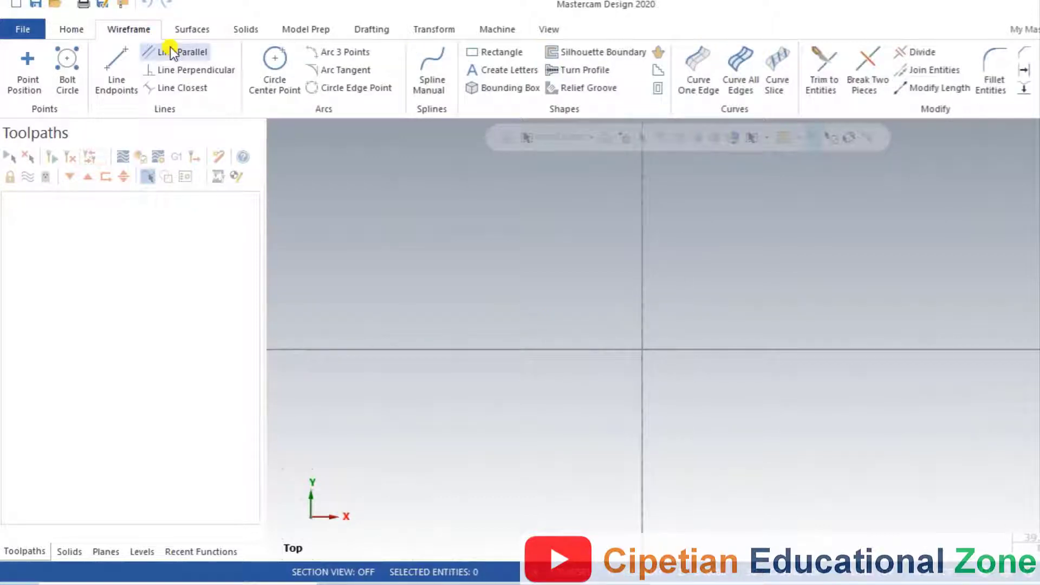
{"action": "left_click", "coordinate": [492, 53]}
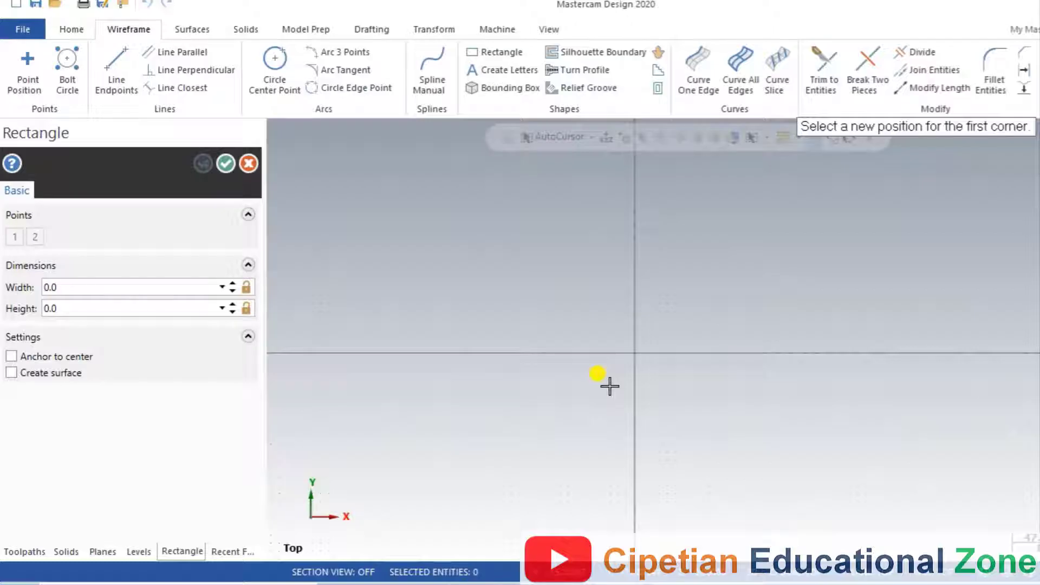
{"action": "left_click", "coordinate": [634, 354]}
{"action": "left_click", "coordinate": [431, 274]}
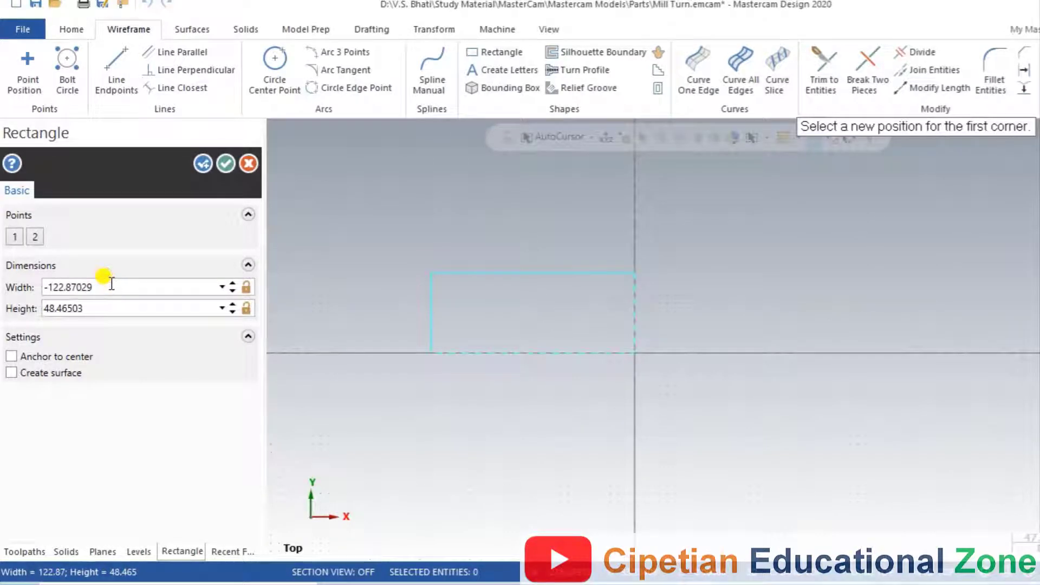
{"action": "left_click", "coordinate": [111, 284]}
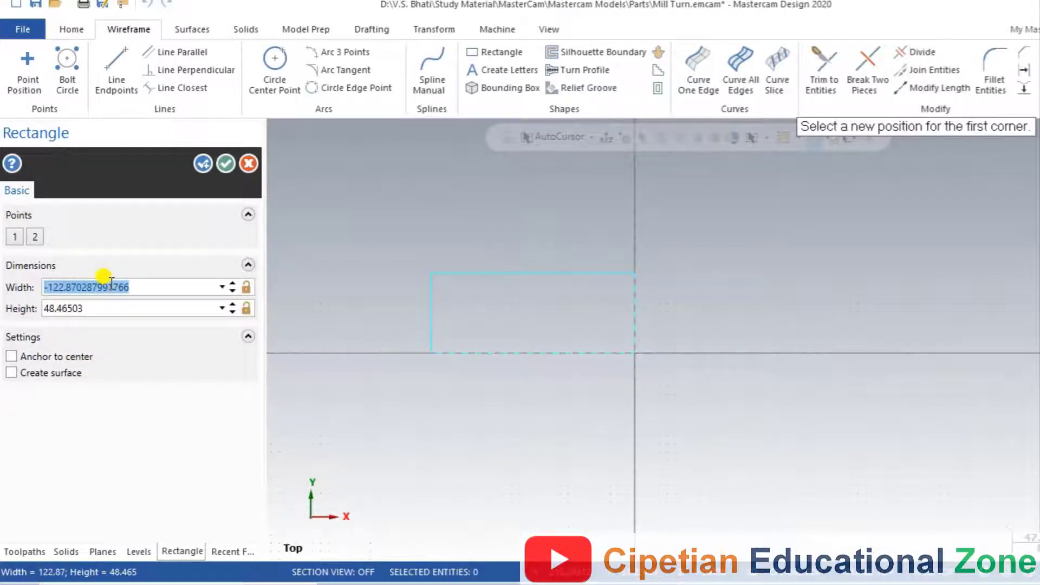
{"action": "type", "text": "-76.0"}
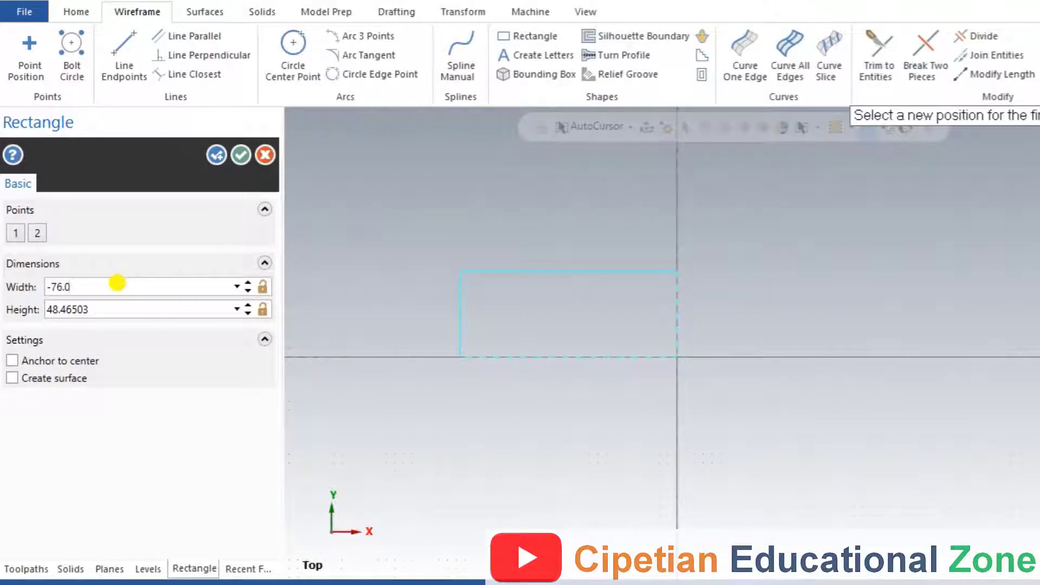
{"action": "key", "text": "Tab"}
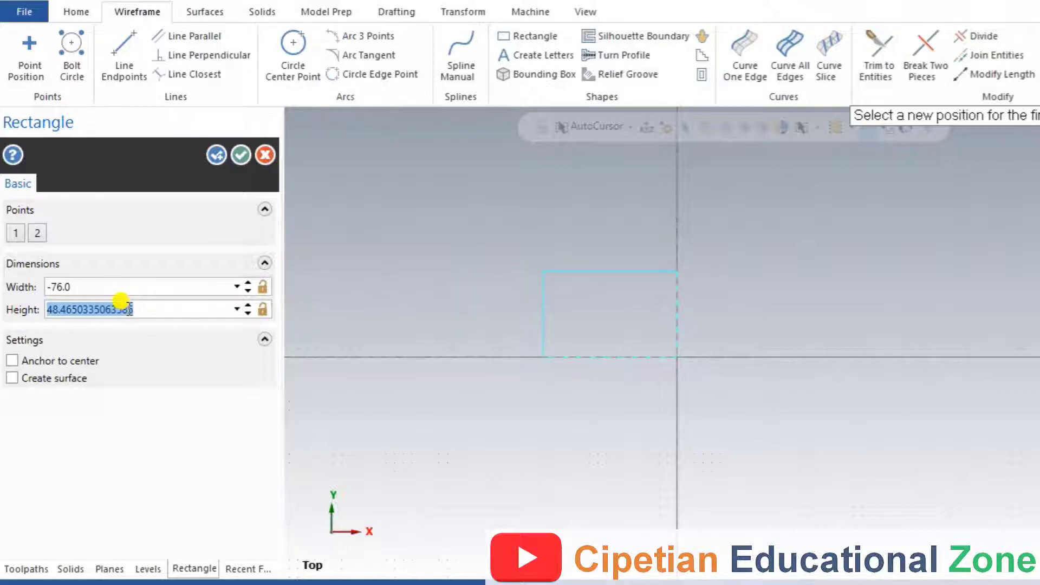
{"action": "type", "text": "38.0/2"}
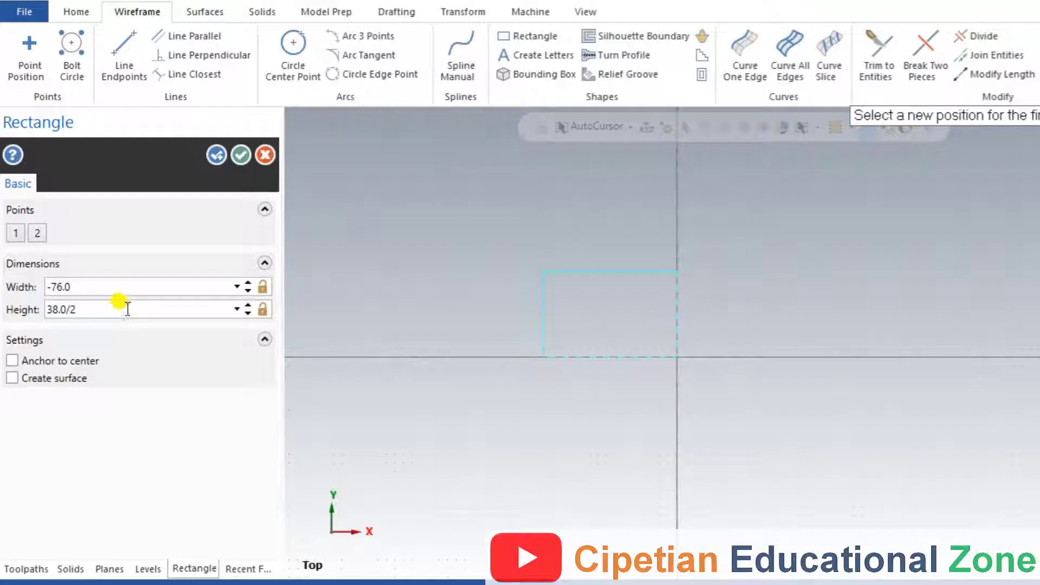
{"action": "left_click", "coordinate": [242, 154]}
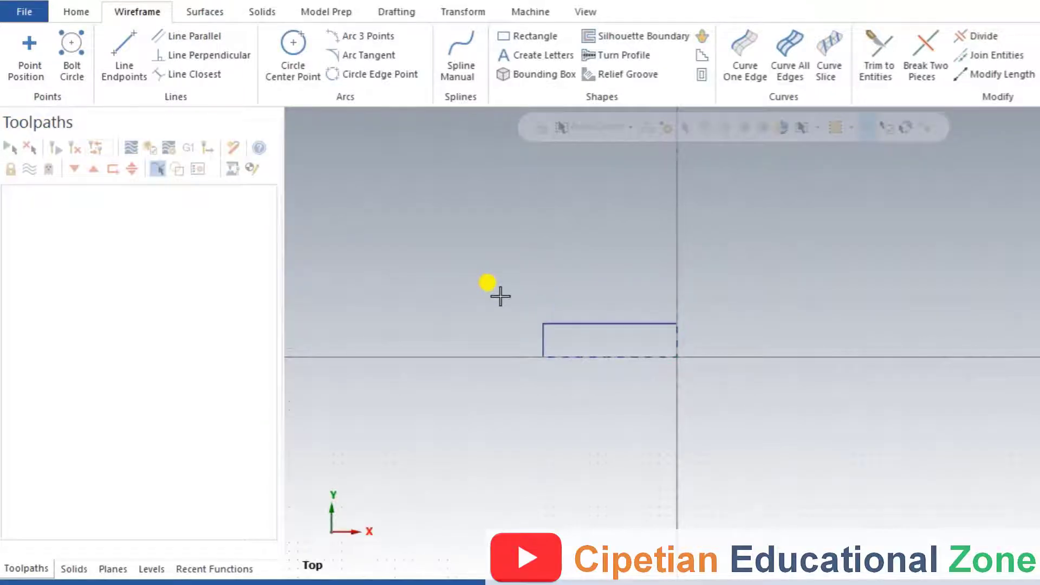
Step: Offset a copy of the rectangle's right vertical edge inward by 19 mm for the first groove wall
{"action": "scroll", "coordinate": [592, 383], "scroll_direction": "up", "scroll_amount": 3}
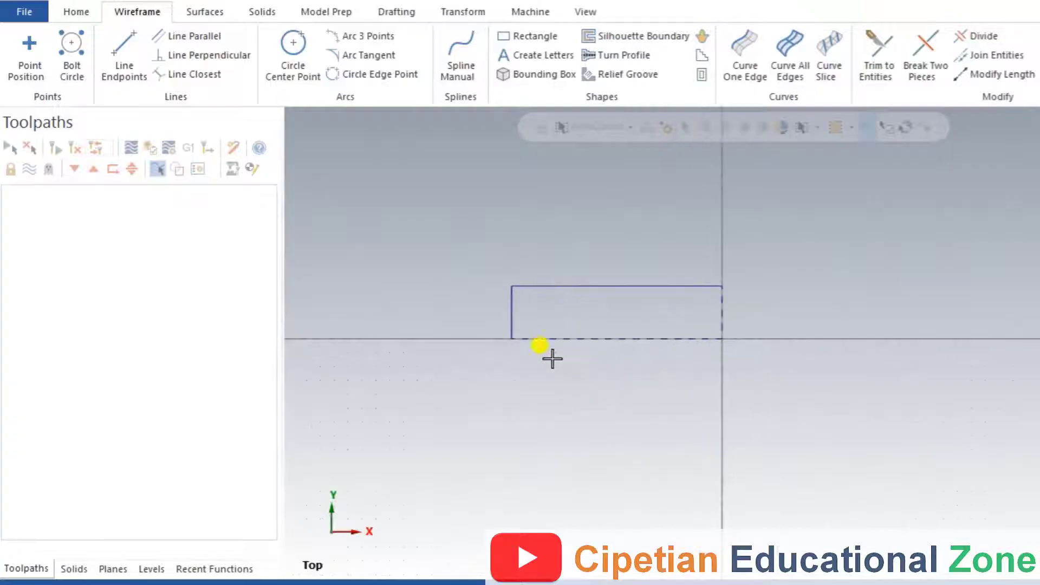
{"action": "mouse_move", "coordinate": [465, 254]}
{"action": "left_mouse_down"}
{"action": "mouse_move", "coordinate": [495, 376]}
{"action": "mouse_move", "coordinate": [746, 412]}
{"action": "mouse_move", "coordinate": [785, 395]}
{"action": "mouse_move", "coordinate": [537, 326]}
{"action": "mouse_move", "coordinate": [466, 278]}
{"action": "left_mouse_up"}
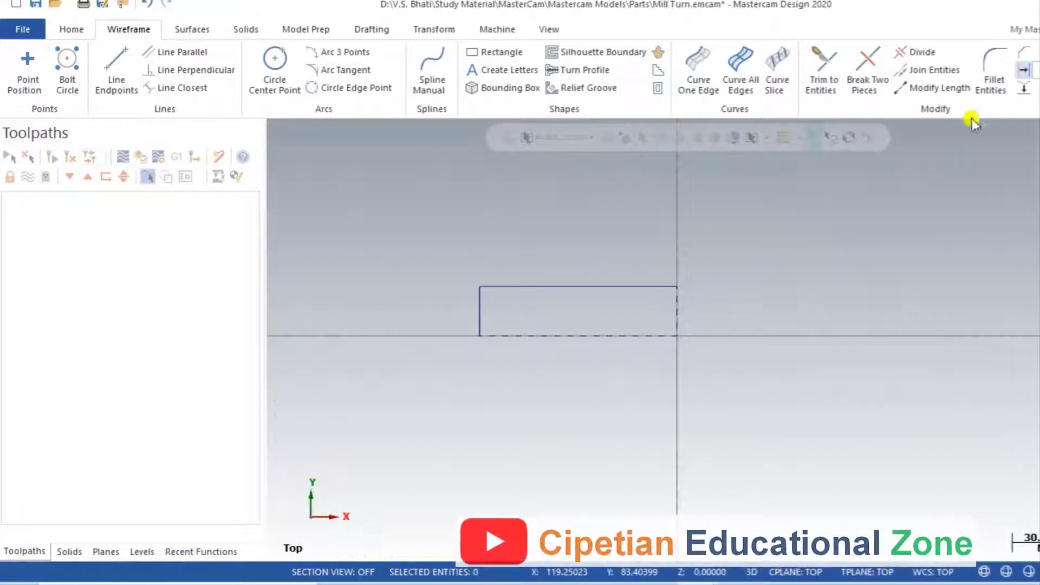
{"action": "key", "text": "o"}
{"action": "scroll", "coordinate": [686, 315], "scroll_direction": "up", "scroll_amount": 2}
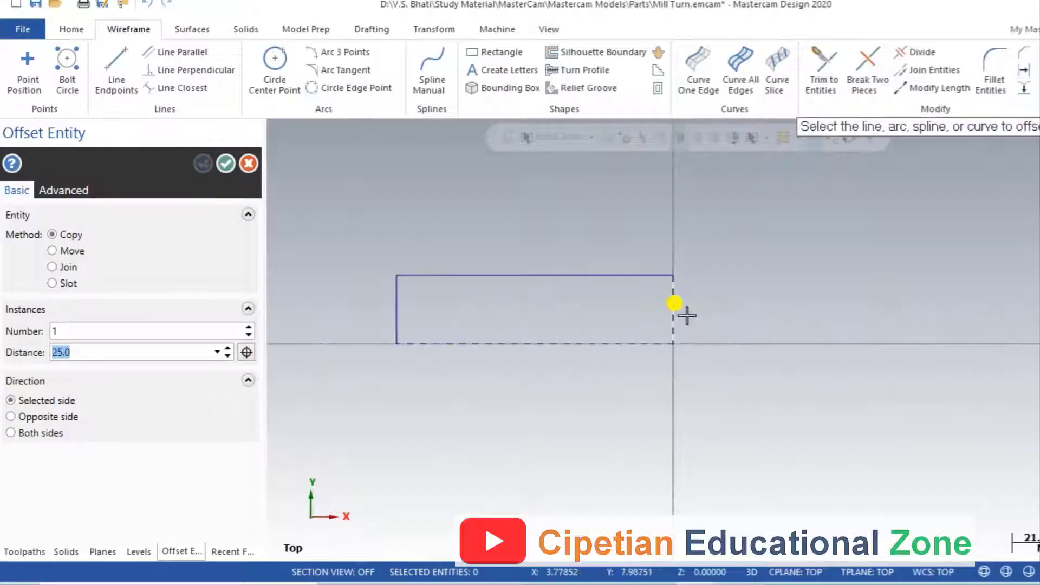
{"action": "left_click", "coordinate": [675, 307]}
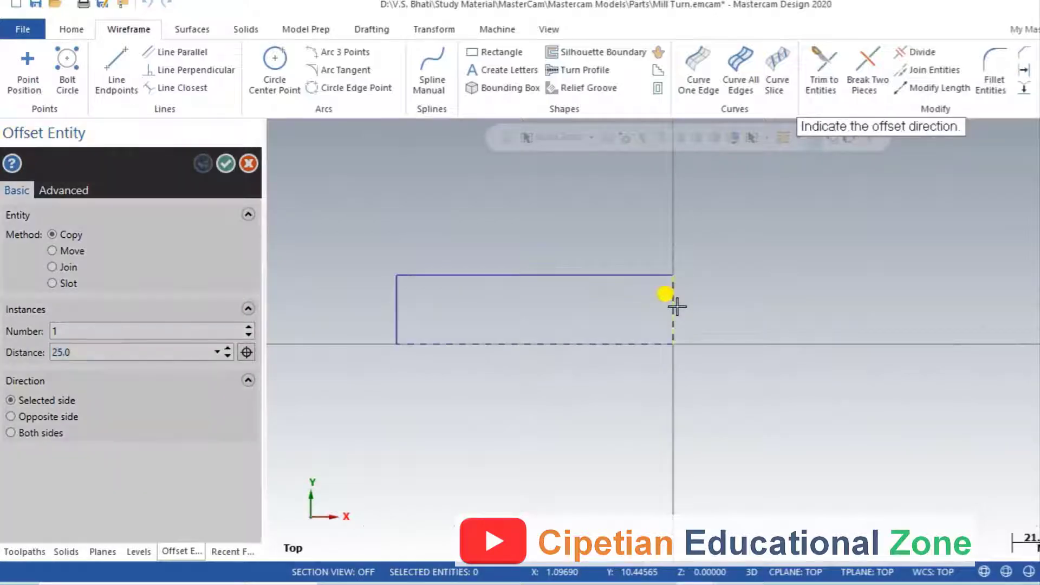
{"action": "left_click", "coordinate": [582, 310]}
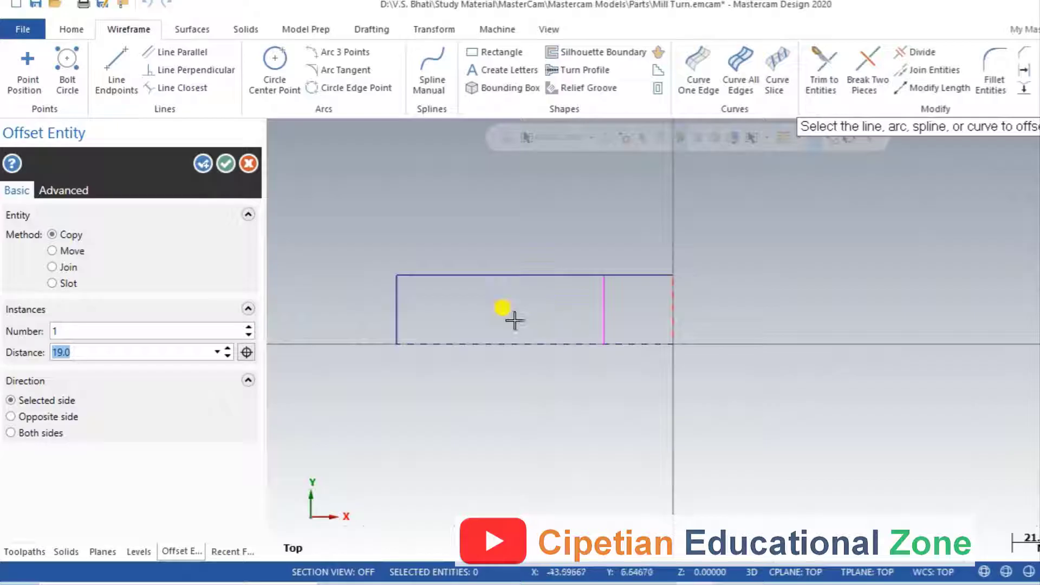
{"action": "left_click", "coordinate": [208, 165]}
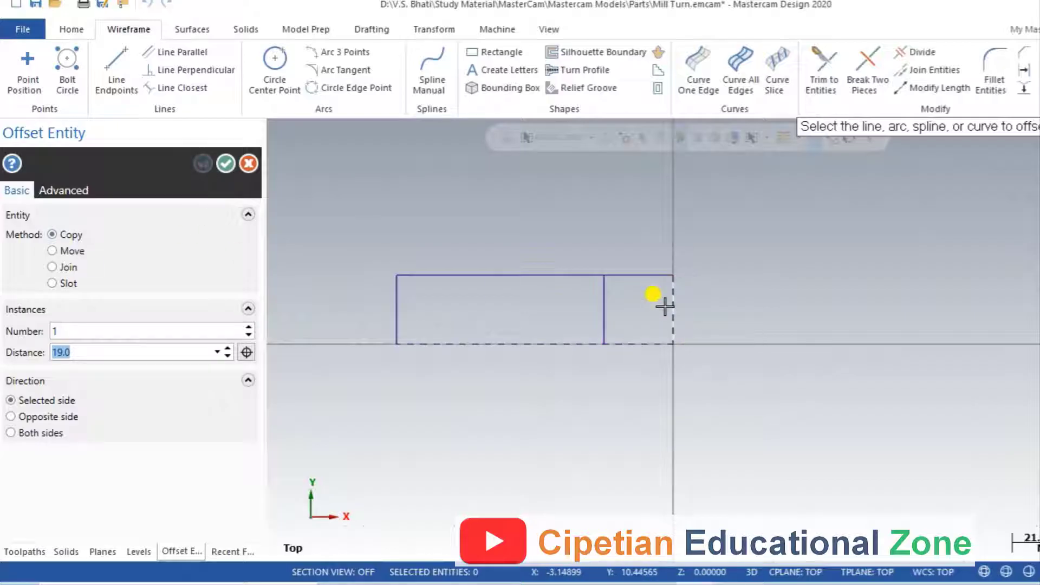
Step: Offset a copy of the rectangle's right vertical edge inward by 25.5 mm for the first groove's other wall
{"action": "left_click", "coordinate": [672, 302]}
{"action": "left_click", "coordinate": [551, 313]}
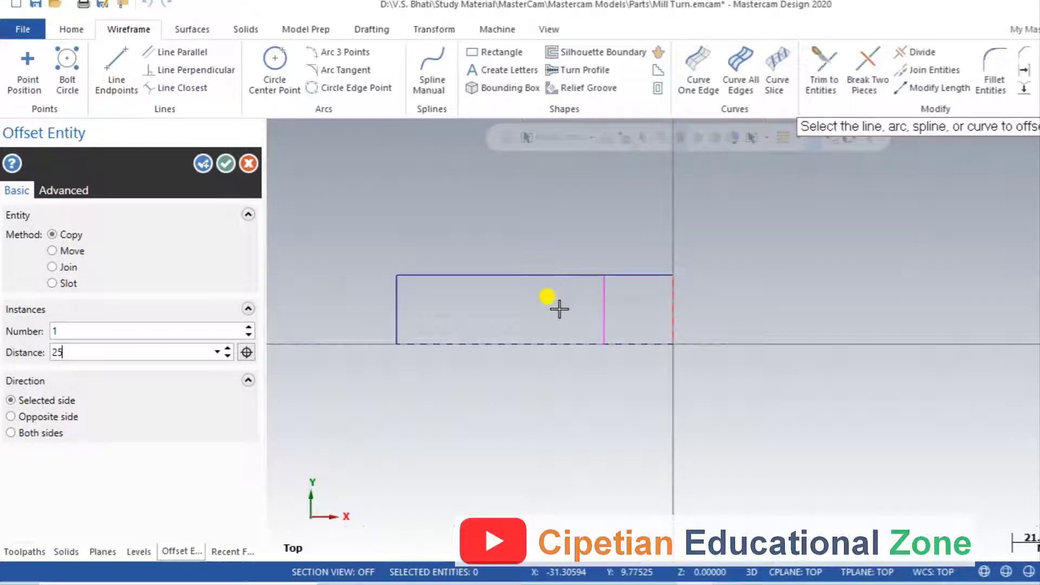
{"action": "key", "text": "Return"}
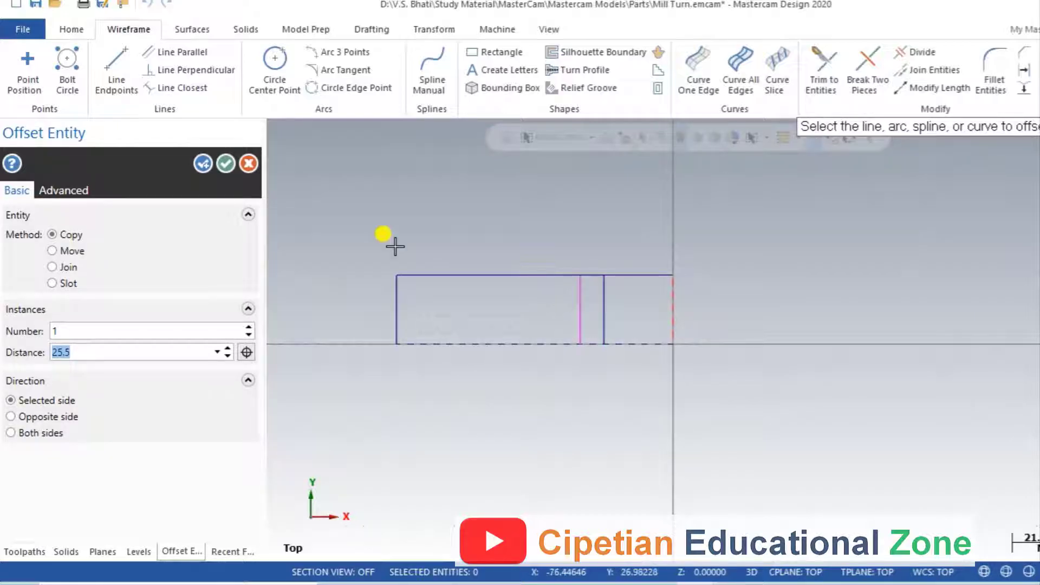
{"action": "left_click", "coordinate": [204, 166]}
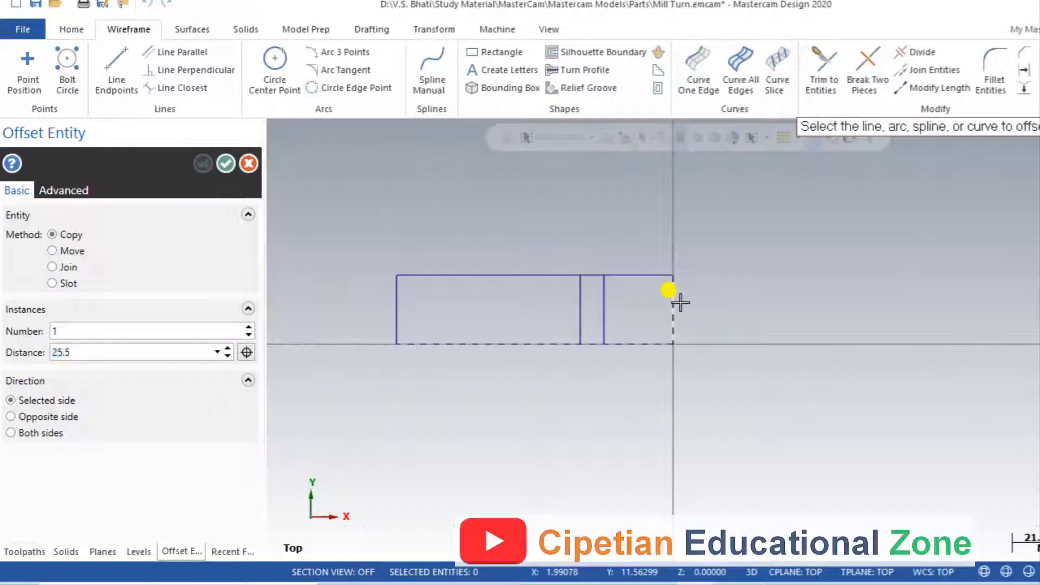
Step: Offset a copy of the rectangle's right vertical edge inward by 38 mm to locate the cross hole
{"action": "left_click", "coordinate": [672, 295]}
{"action": "left_click", "coordinate": [529, 309]}
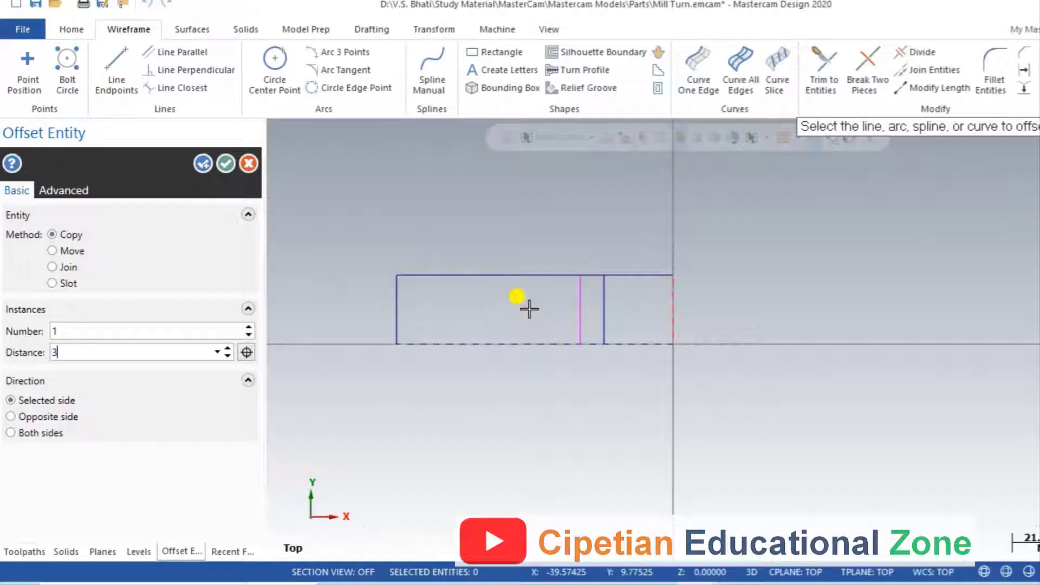
{"action": "key", "text": "Return"}
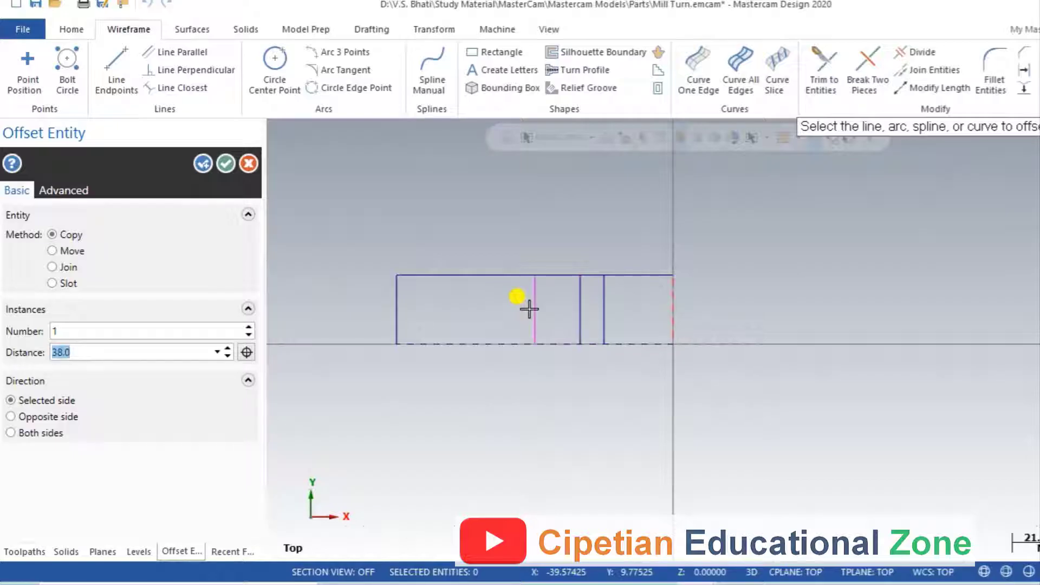
{"action": "left_click", "coordinate": [204, 165]}
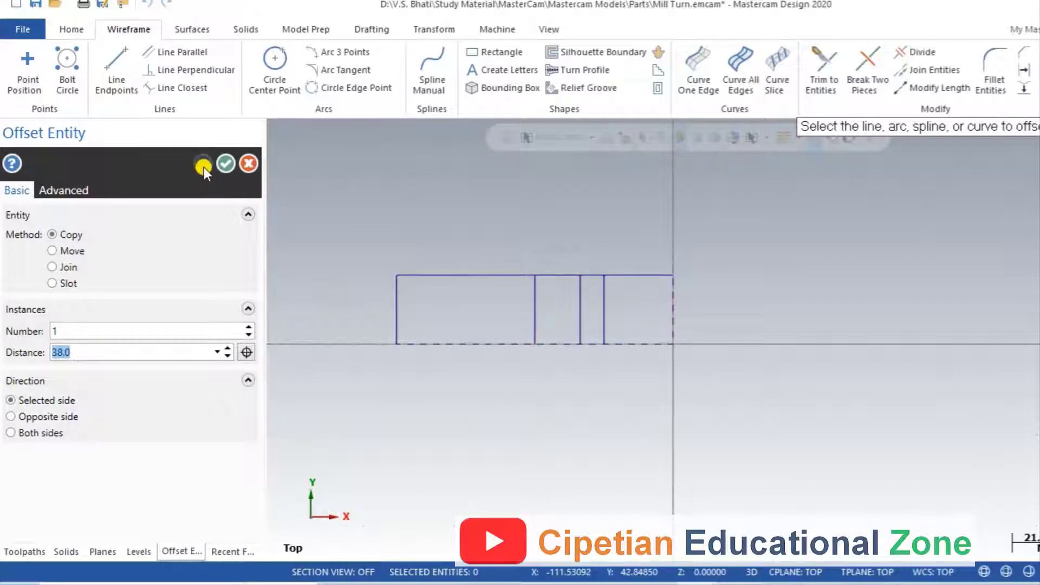
Step: Offset a copy of the rectangle's right vertical edge inward by 51 mm for the second groove's near wall
{"action": "left_click", "coordinate": [672, 299]}
{"action": "left_click", "coordinate": [491, 307]}
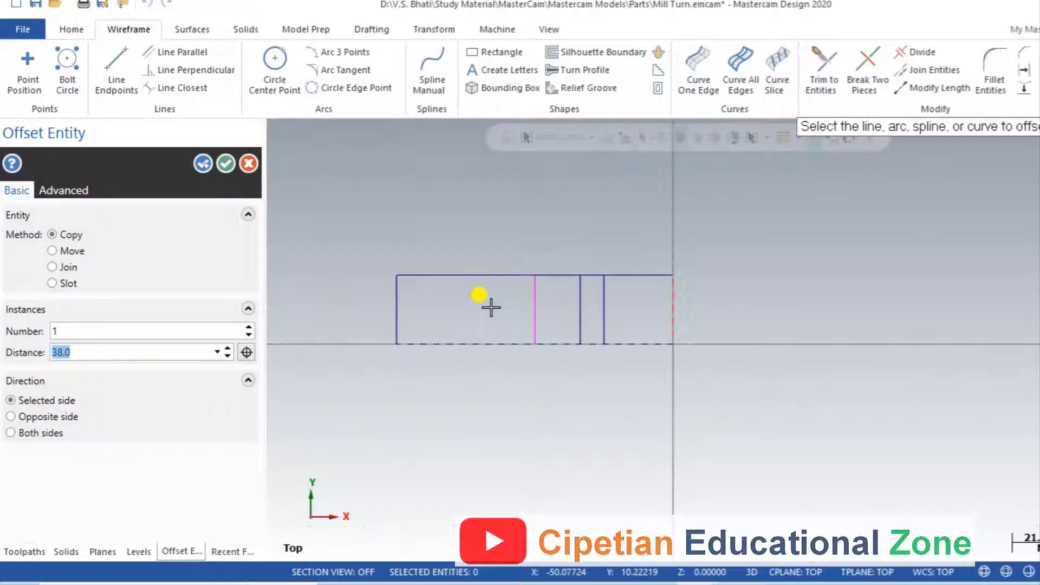
{"action": "key", "text": "Return"}
{"action": "left_click", "coordinate": [204, 165]}
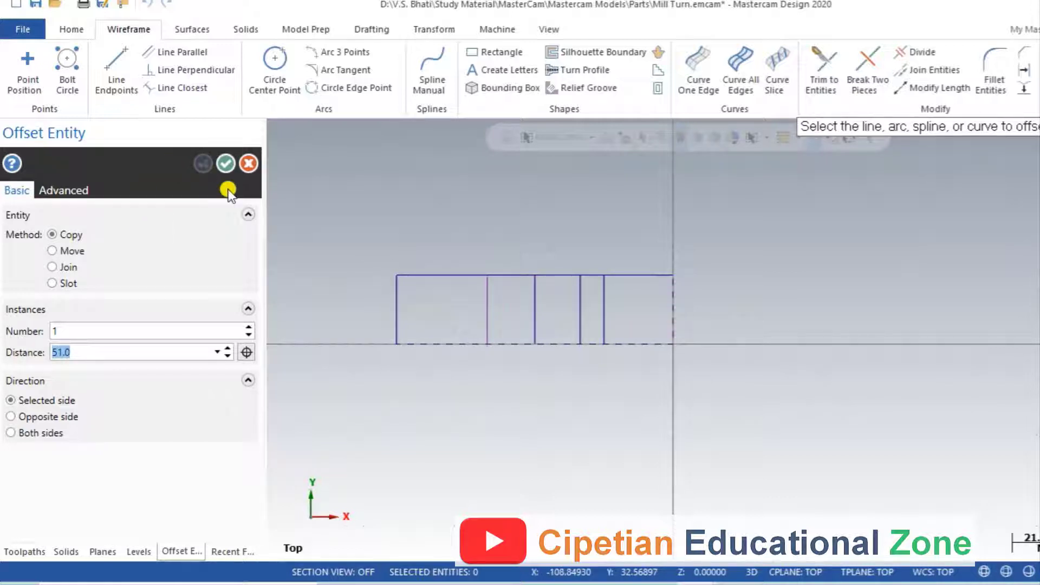
Step: Offset a copy of the rectangle's right vertical edge inward by 57 mm for the second groove's far wall
{"action": "left_click", "coordinate": [672, 306]}
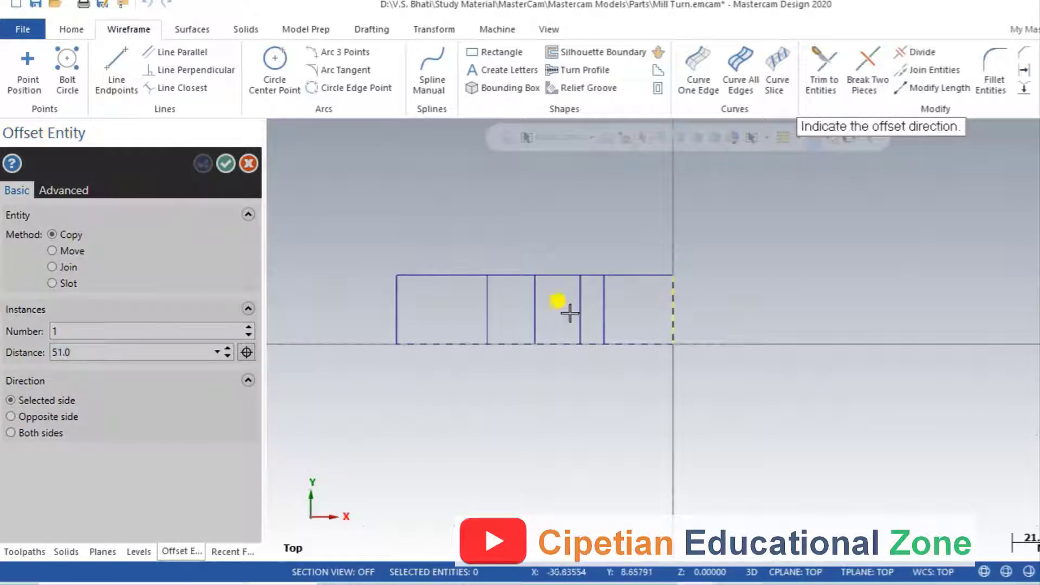
{"action": "left_click", "coordinate": [452, 313]}
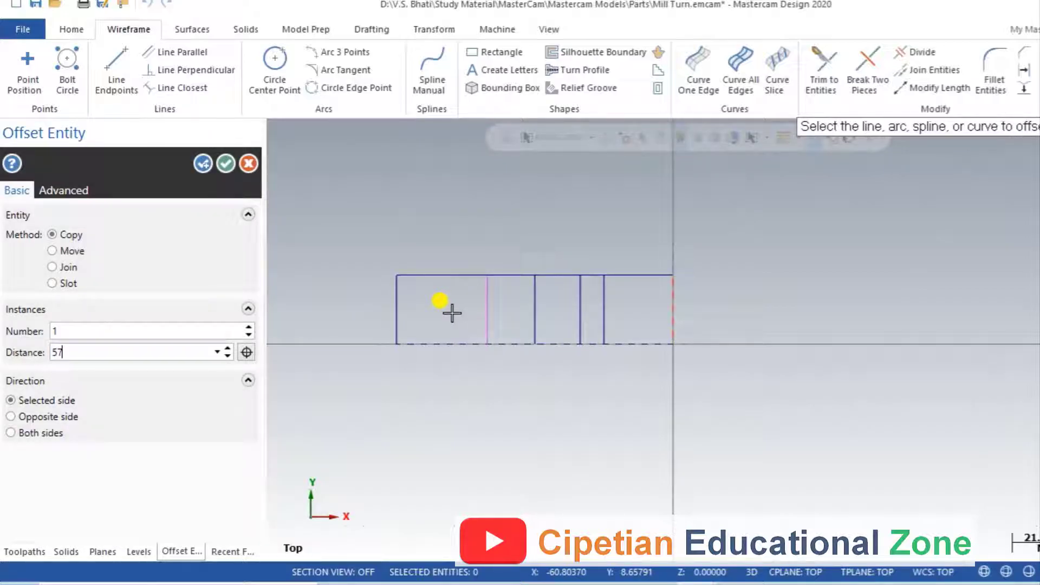
{"action": "key", "text": "Return"}
{"action": "left_click", "coordinate": [230, 164]}
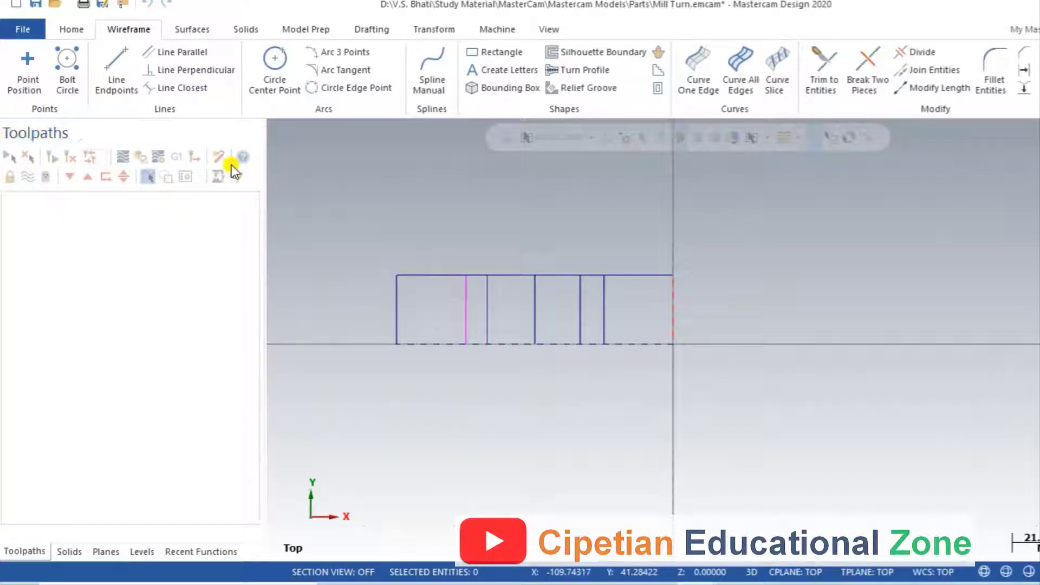
{"action": "right_click", "coordinate": [573, 195]}
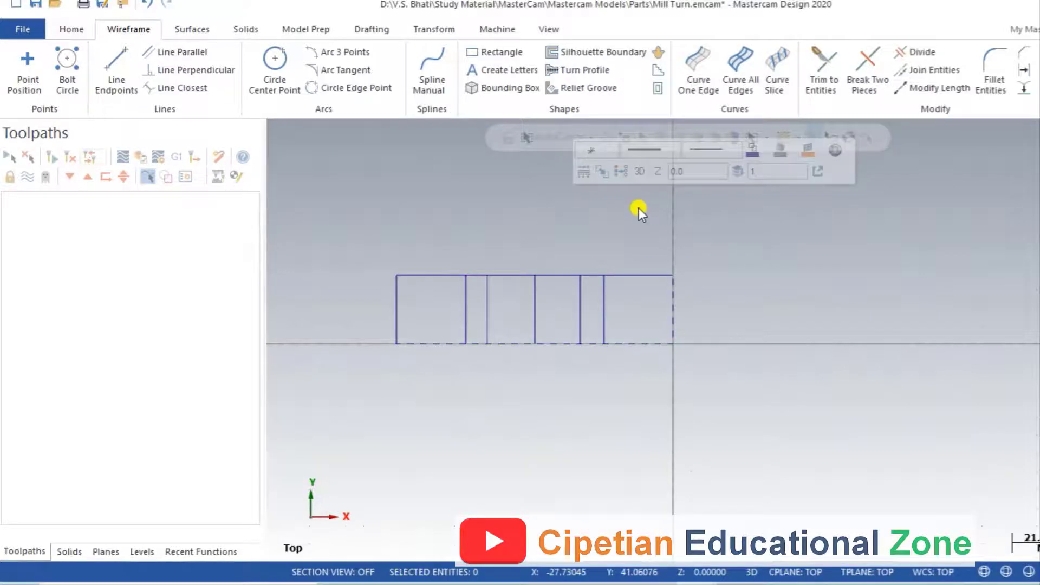
Step: Divide the profile's bottom centerline at the groove walls, using the Break type
{"action": "left_click", "coordinate": [905, 55]}
{"action": "left_click", "coordinate": [37, 252]}
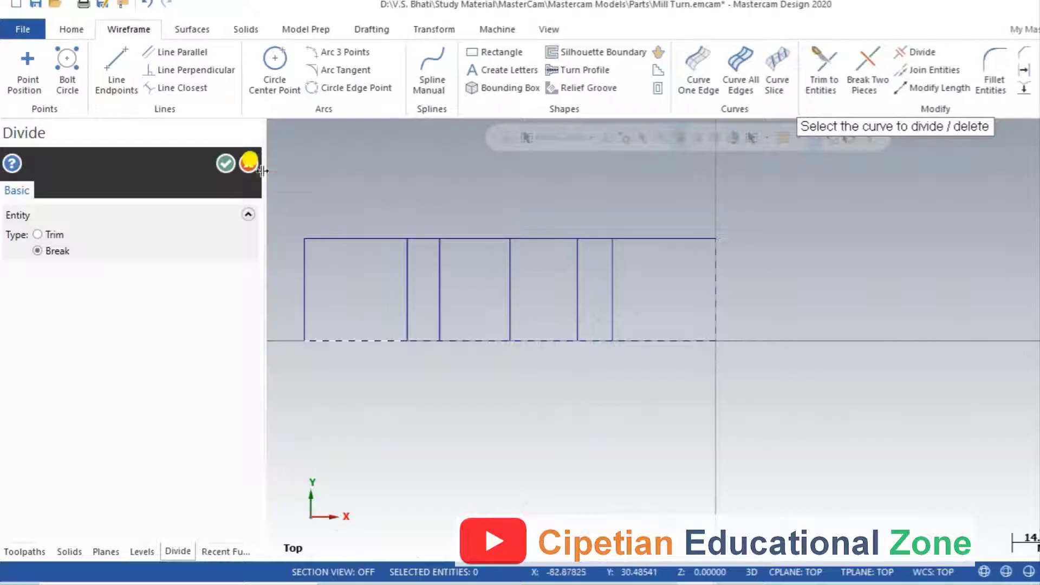
{"action": "left_click", "coordinate": [228, 162]}
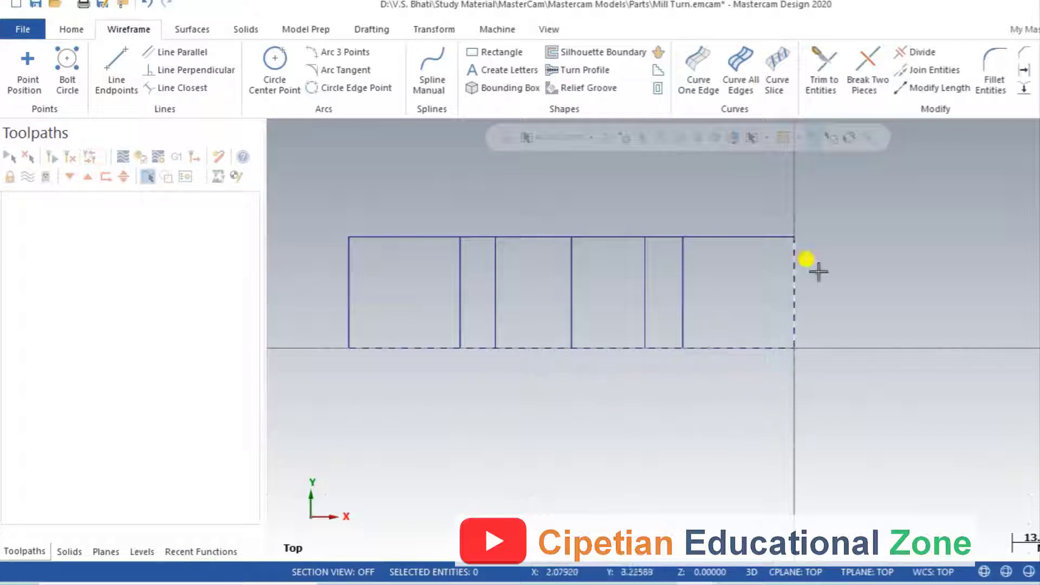
Step: Offset a copy of the centerline segment between the first groove's walls upward by 15.25 mm for the groove floor
{"action": "left_click", "coordinate": [1021, 72]}
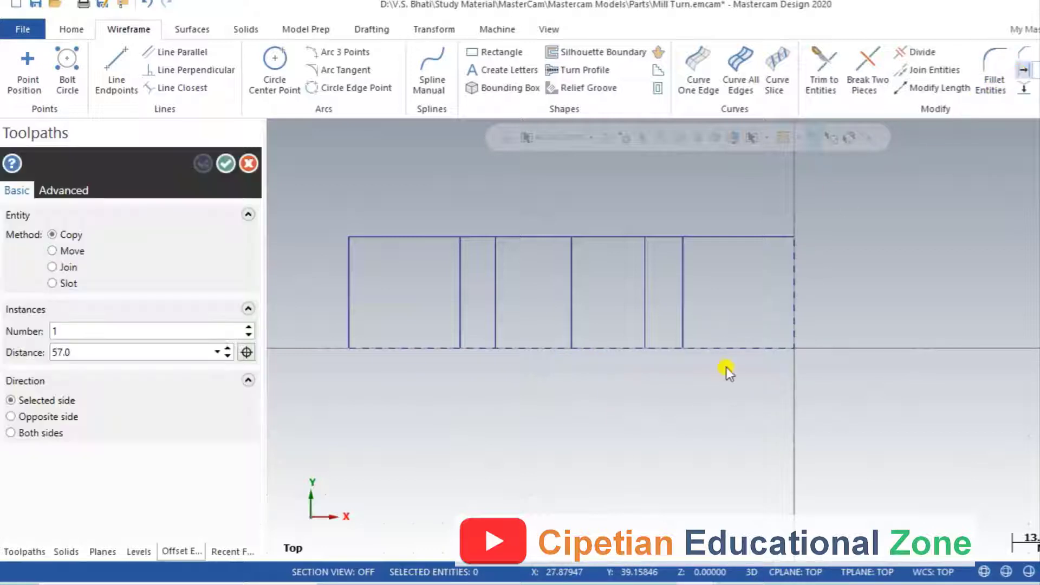
{"action": "left_click", "coordinate": [657, 355]}
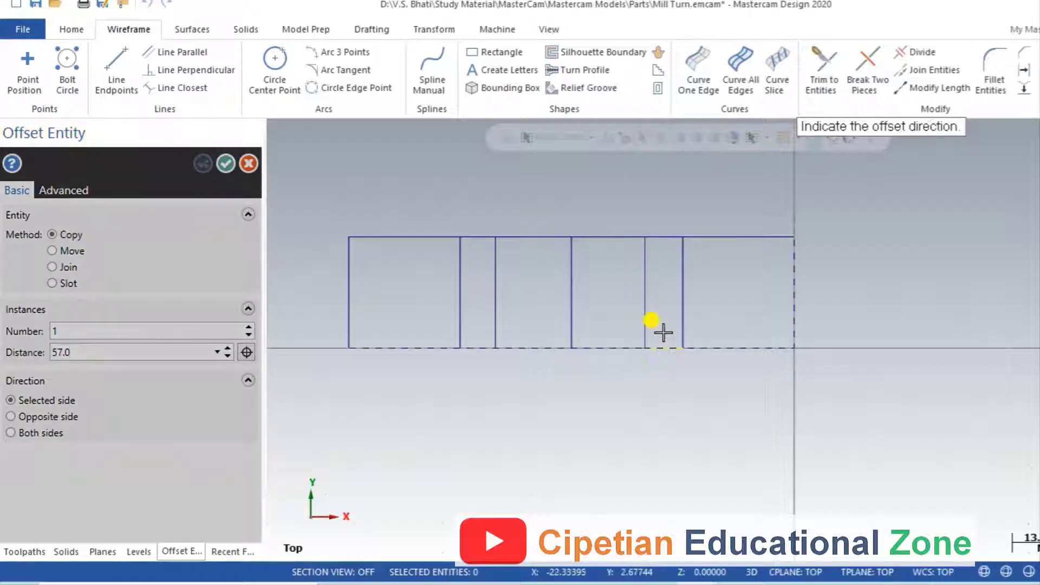
{"action": "left_click", "coordinate": [665, 279]}
{"action": "scroll", "coordinate": [691, 442], "scroll_direction": "down", "scroll_amount": 4}
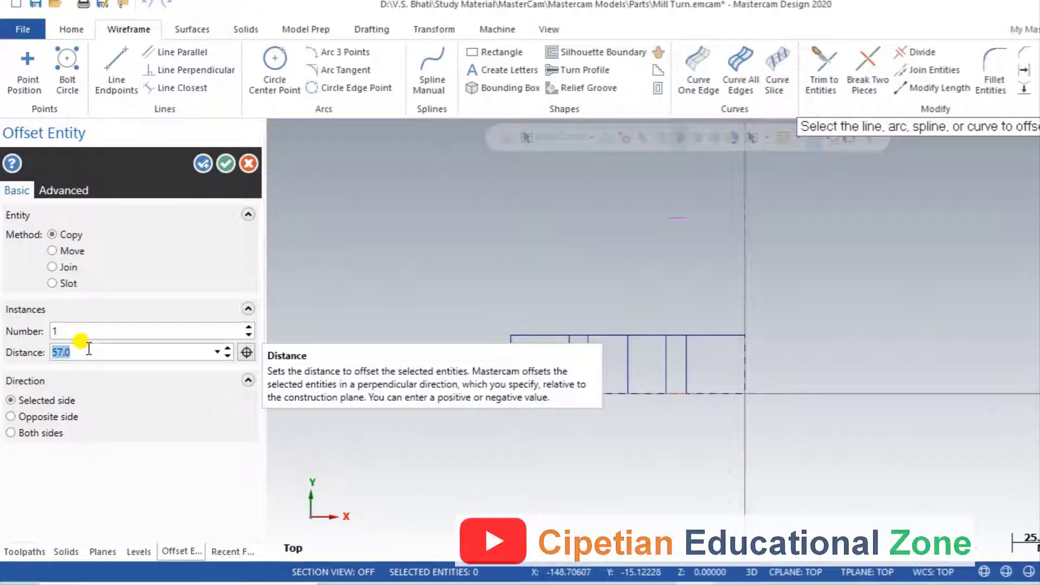
{"action": "type", "text": "3"}
{"action": "key", "text": "Return"}
{"action": "left_click", "coordinate": [200, 165]}
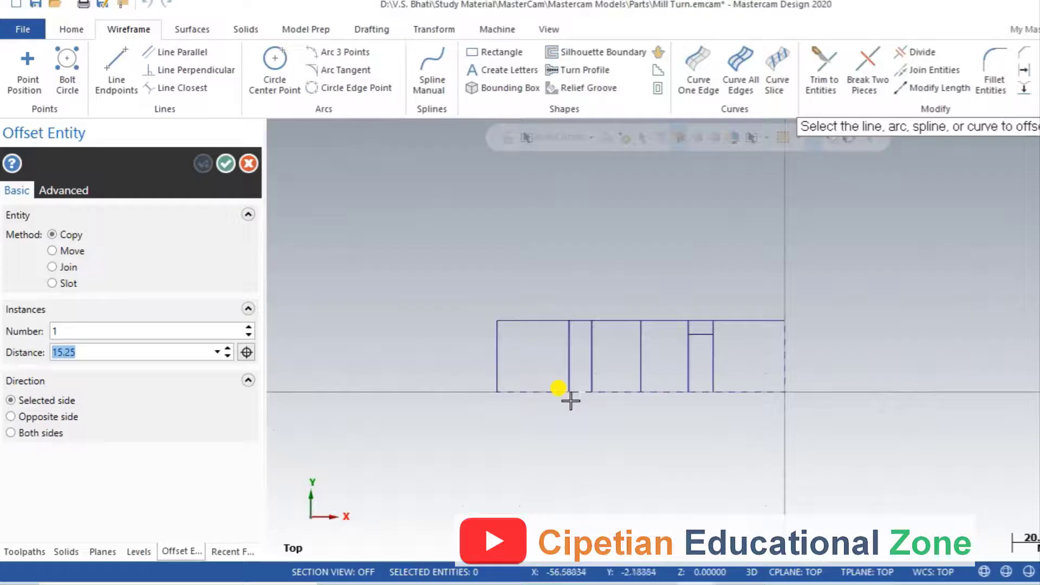
Step: Offset a copy of the centerline segment between the second groove's walls upward by 15.25 mm for its floor
{"action": "scroll", "coordinate": [564, 393], "scroll_direction": "up", "scroll_amount": 2}
{"action": "left_click", "coordinate": [585, 383]}
{"action": "left_click", "coordinate": [581, 344]}
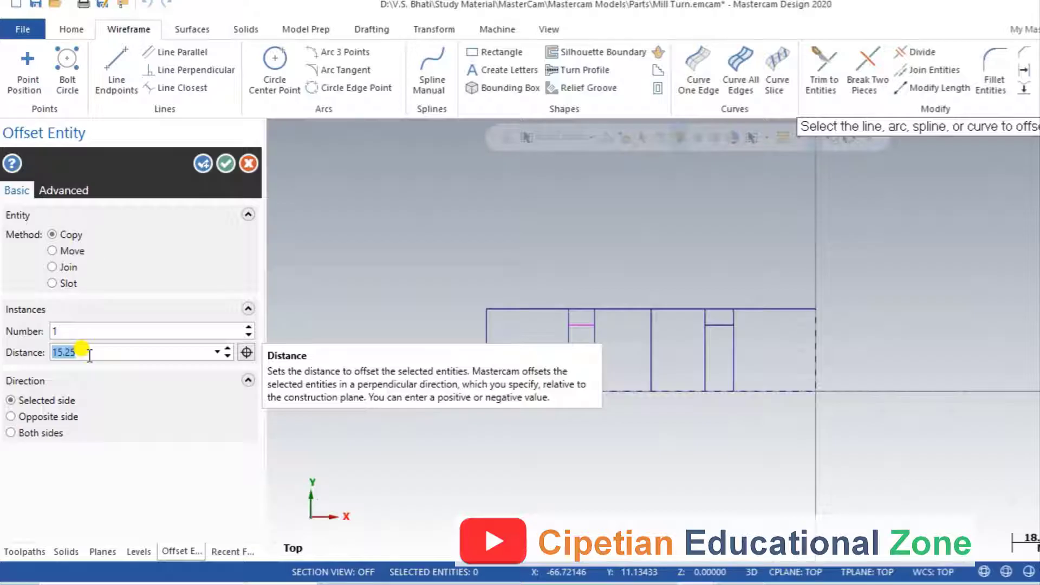
{"action": "left_click", "coordinate": [226, 163]}
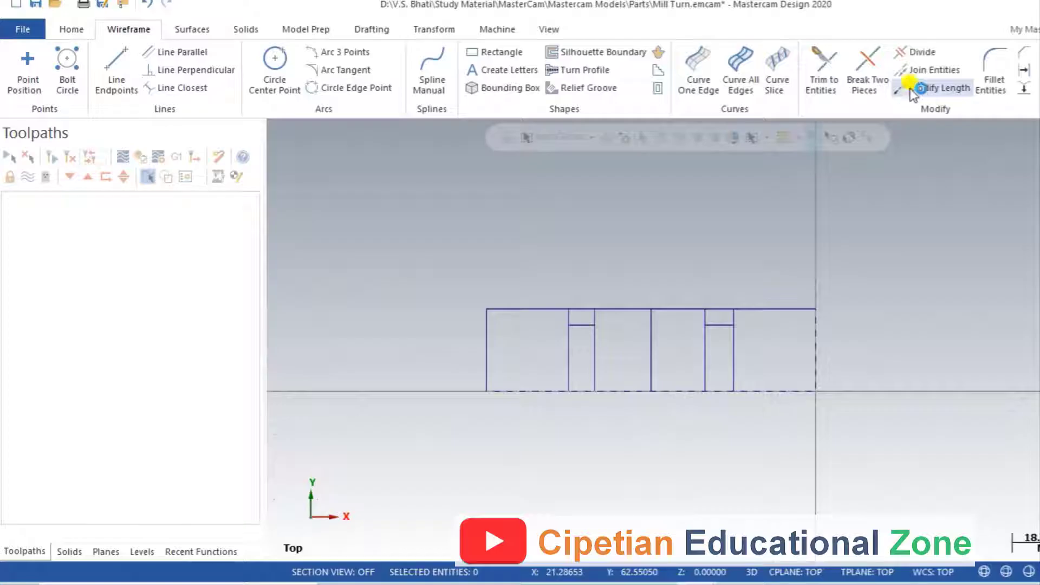
Step: Trim away the profile's upper edge across both groove openings with Divide set to Trim
{"action": "left_click", "coordinate": [910, 54]}
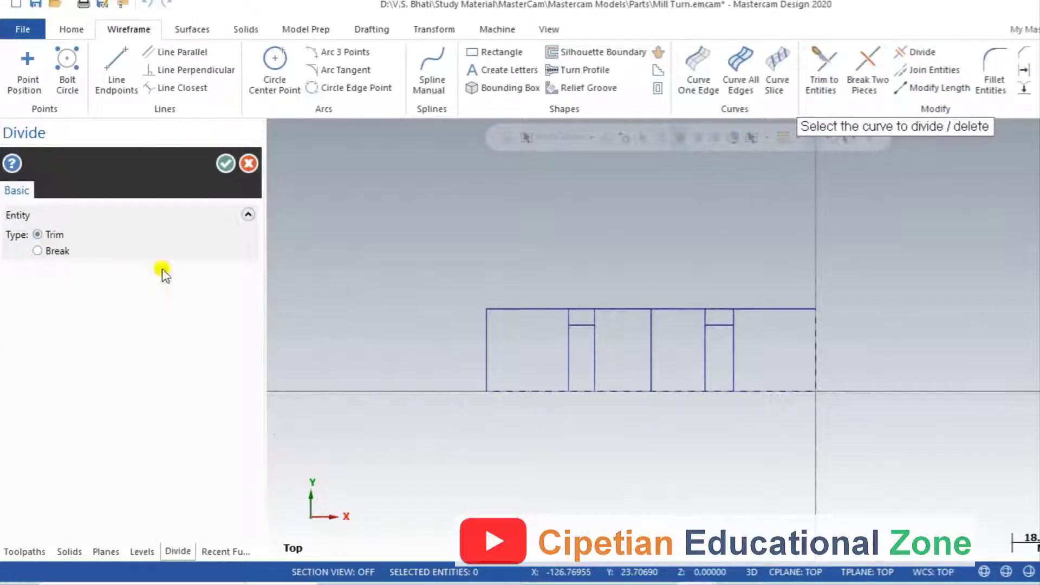
{"action": "left_click", "coordinate": [583, 308]}
{"action": "left_click", "coordinate": [583, 308]}
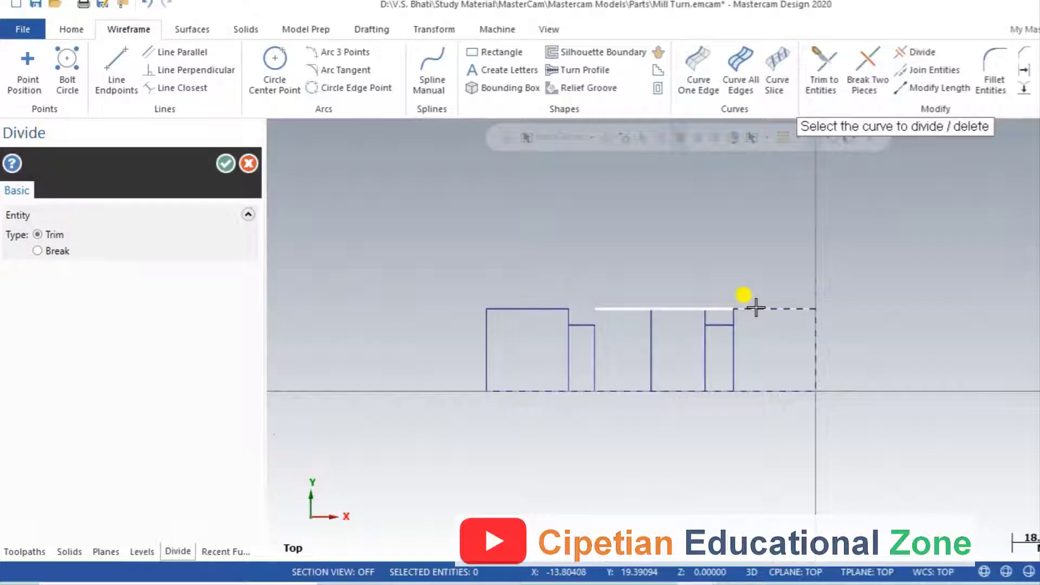
{"action": "left_click", "coordinate": [719, 307]}
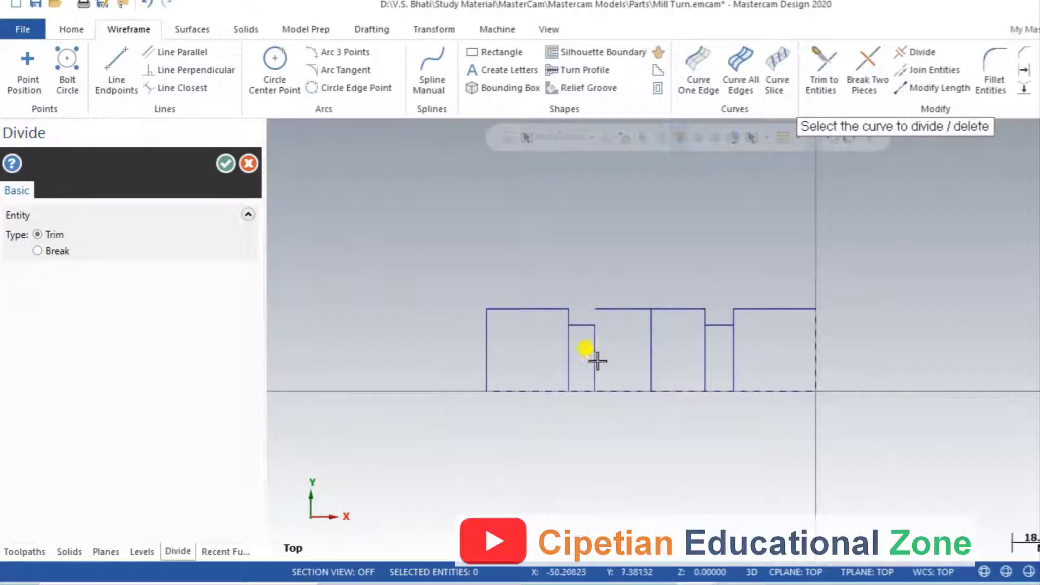
{"action": "key", "text": "ctrl+z"}
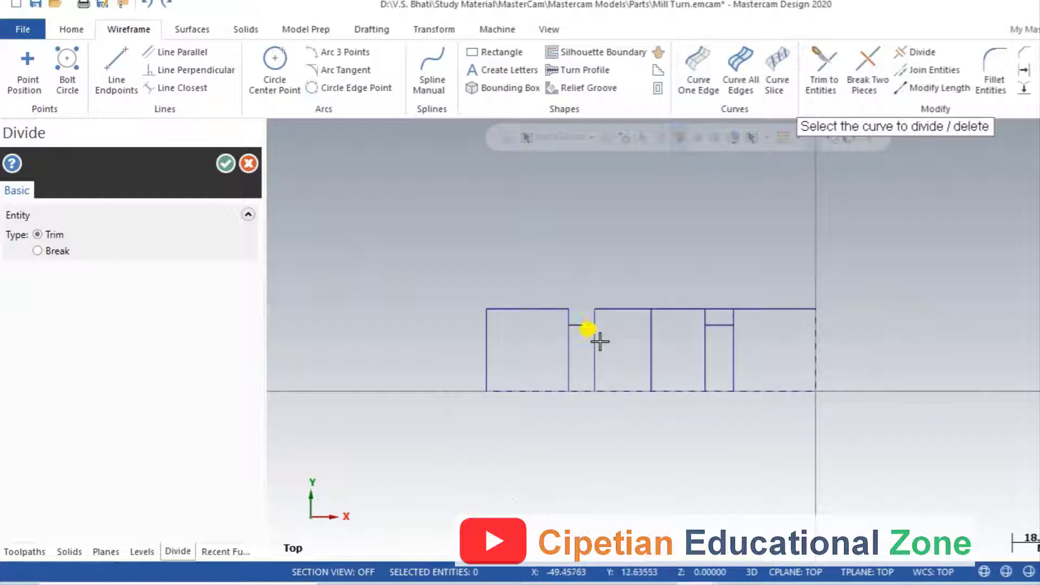
{"action": "scroll", "coordinate": [592, 332], "scroll_direction": "up", "scroll_amount": 2}
{"action": "left_click", "coordinate": [778, 298]}
Step: Trim off the parts of all four groove walls that extend below the groove floors
{"action": "left_click", "coordinate": [557, 368]}
{"action": "left_click", "coordinate": [596, 364]}
{"action": "left_click", "coordinate": [763, 368]}
{"action": "left_click", "coordinate": [806, 373]}
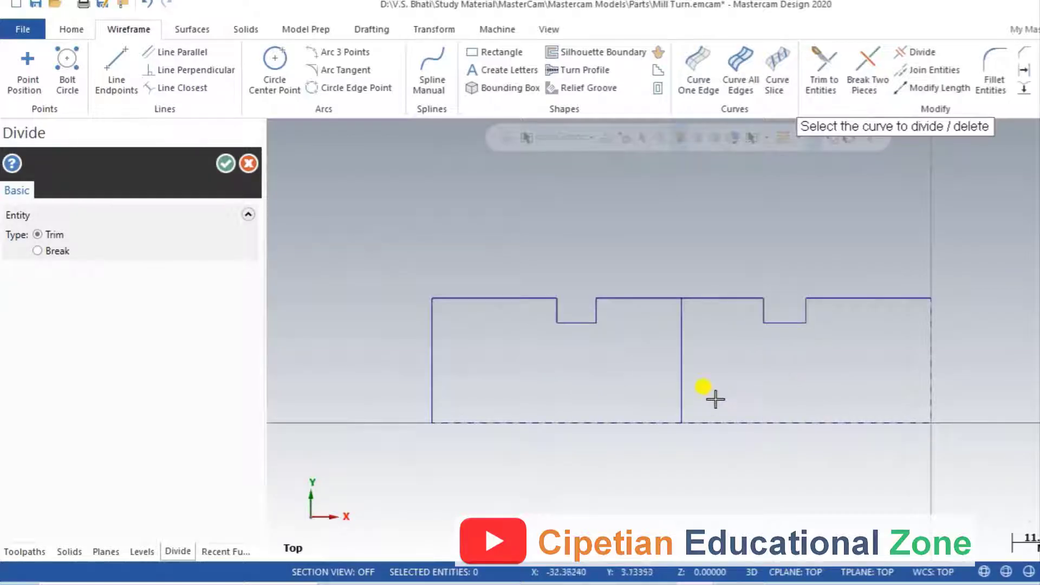
{"action": "left_click", "coordinate": [226, 163]}
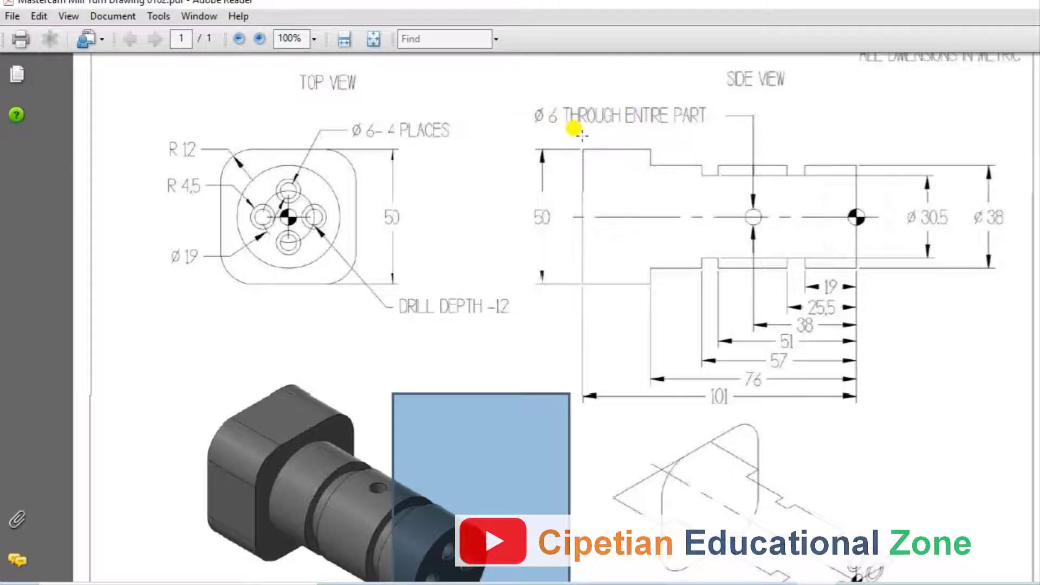
Step: Back in Mastercam, create a 6 mm diameter circle at the foot of the vertical cross-hole line and delete that line
{"action": "mouse_move", "coordinate": [704, 582]}
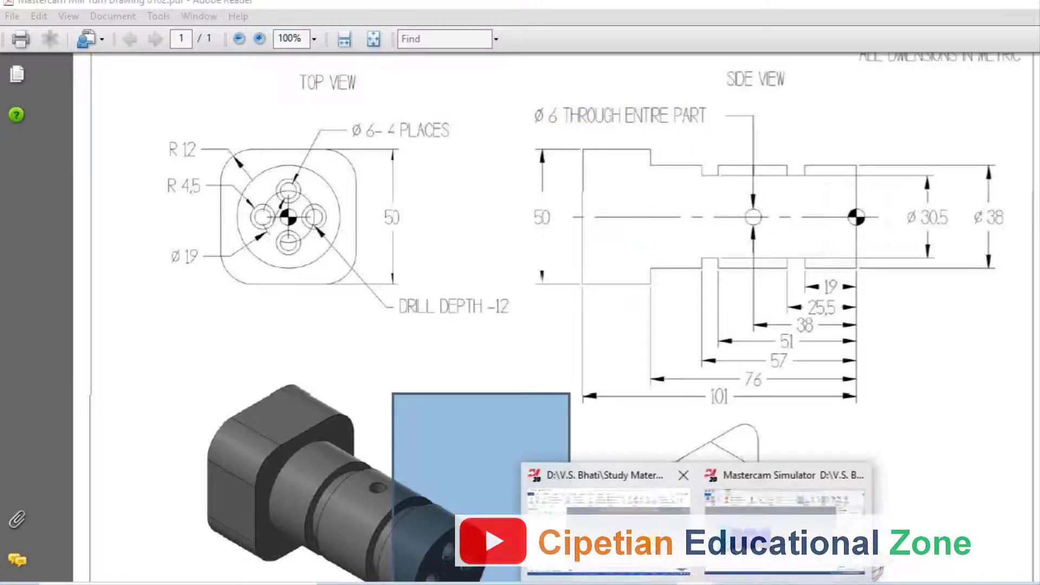
{"action": "left_click", "coordinate": [590, 477]}
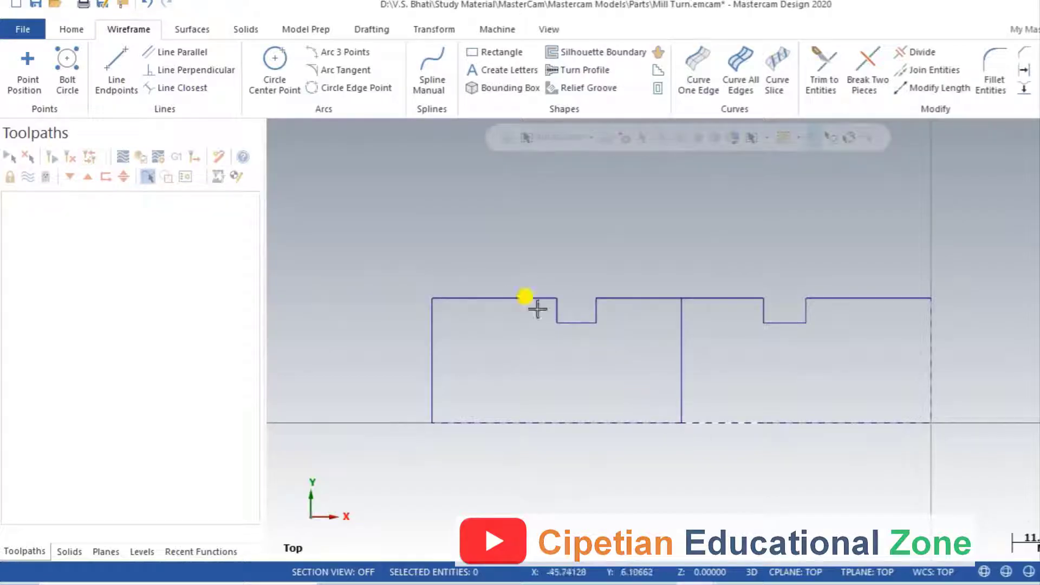
{"action": "left_click", "coordinate": [267, 53]}
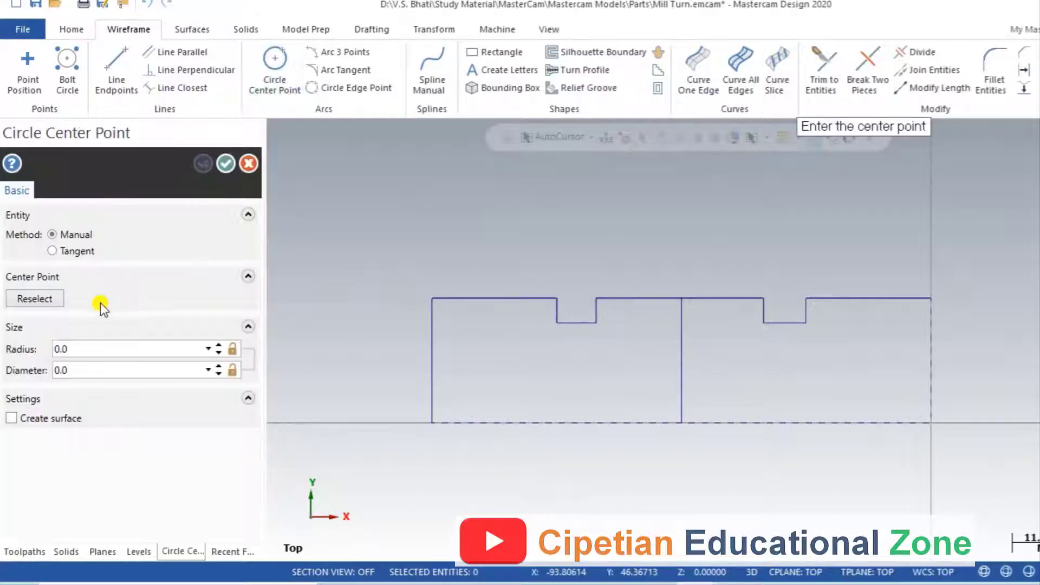
{"action": "type", "text": "6.0"}
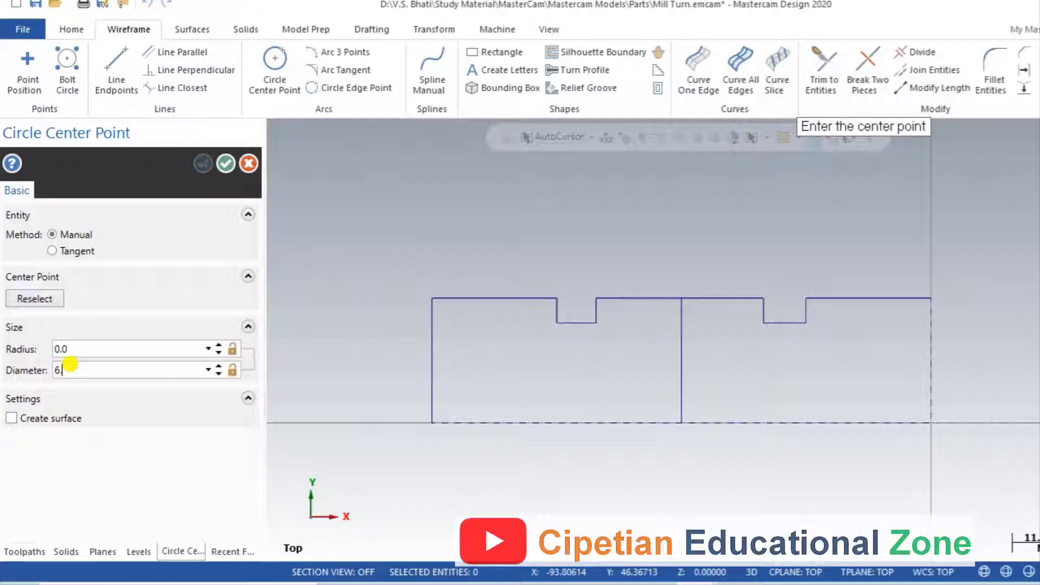
{"action": "left_click", "coordinate": [681, 422]}
{"action": "left_click", "coordinate": [225, 163]}
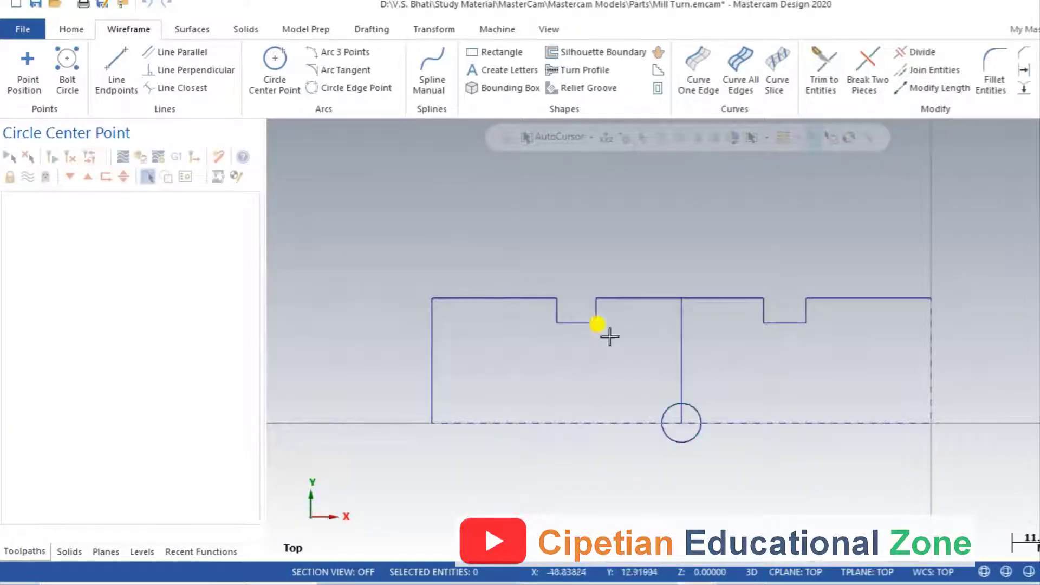
{"action": "left_click", "coordinate": [677, 351]}
{"action": "key", "text": "Delete"}
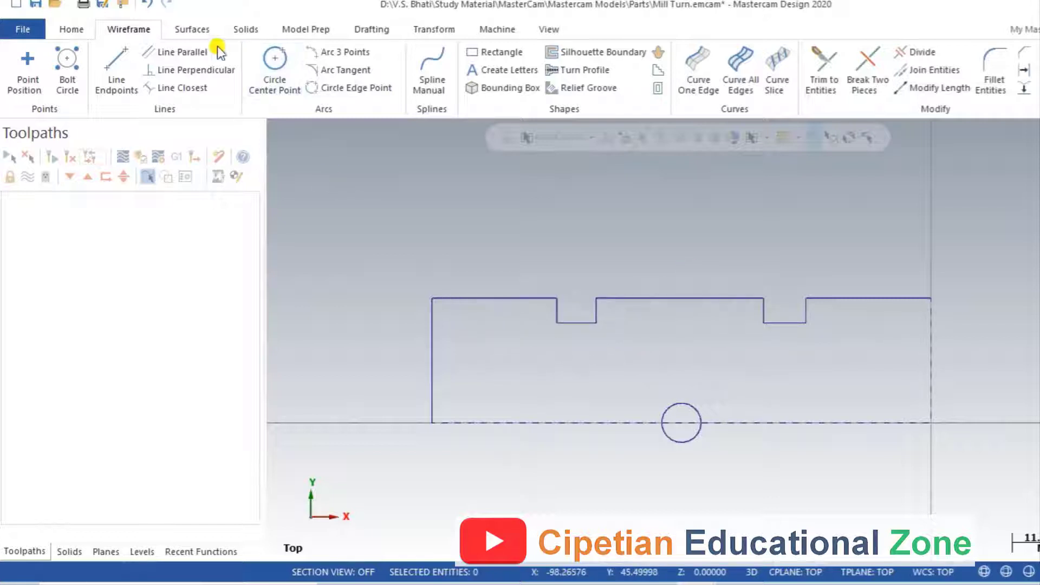
Step: Revolve the closed grooved profile chain about its bottom centerline to create a solid body
{"action": "left_click", "coordinate": [247, 29]}
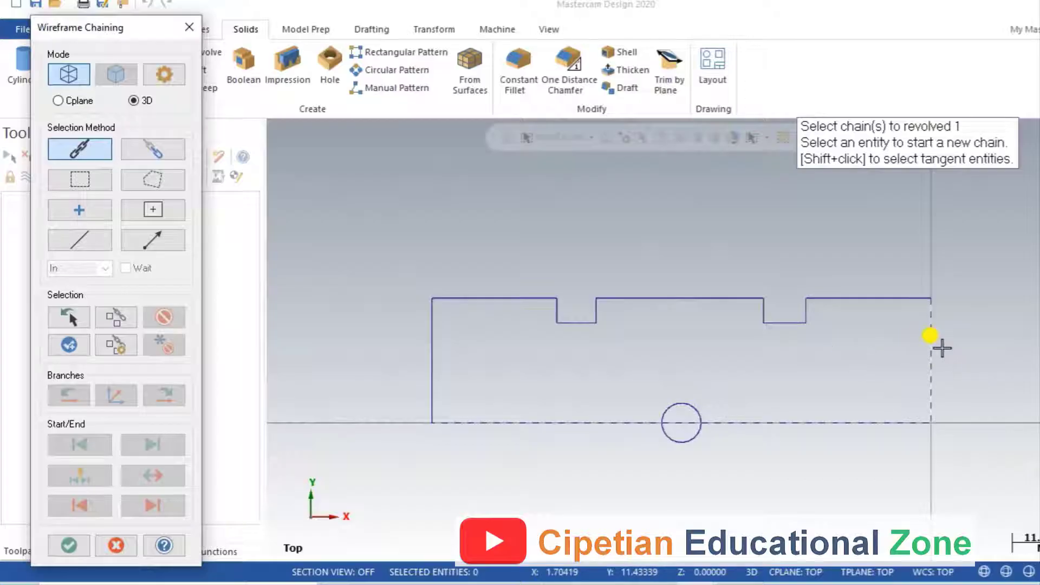
{"action": "left_click", "coordinate": [931, 336]}
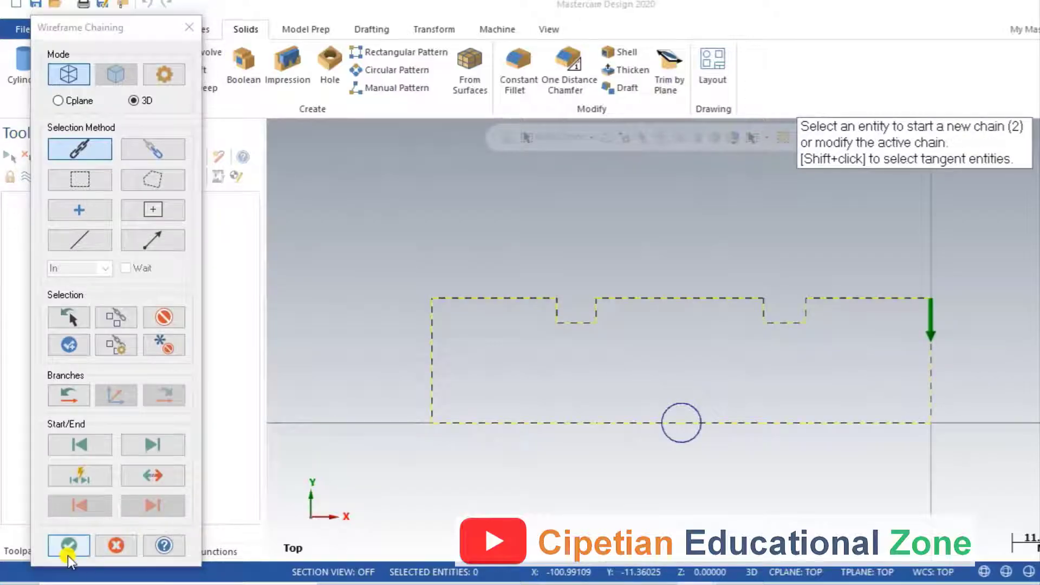
{"action": "left_click", "coordinate": [68, 545]}
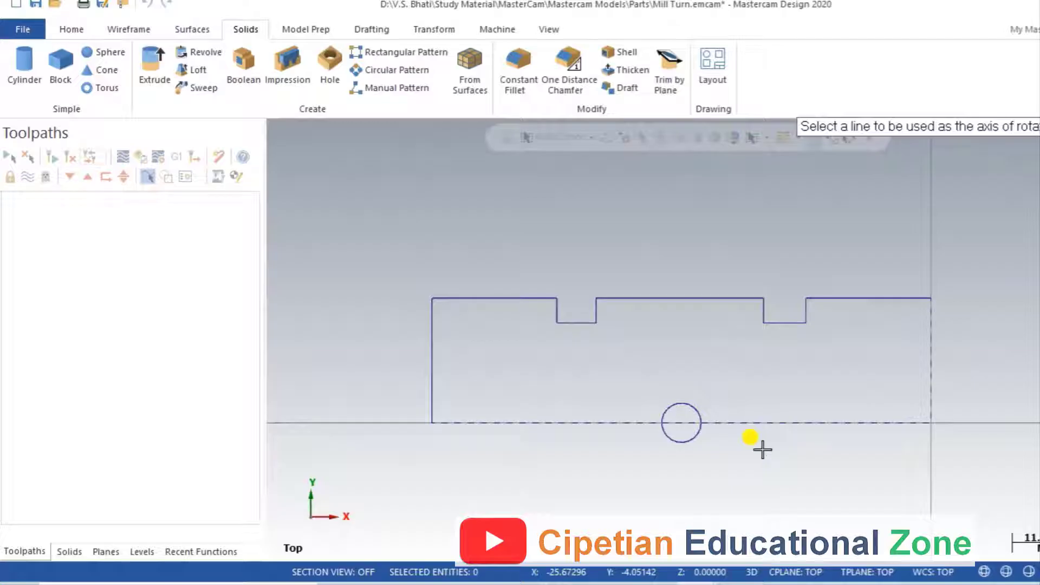
{"action": "left_click", "coordinate": [772, 428]}
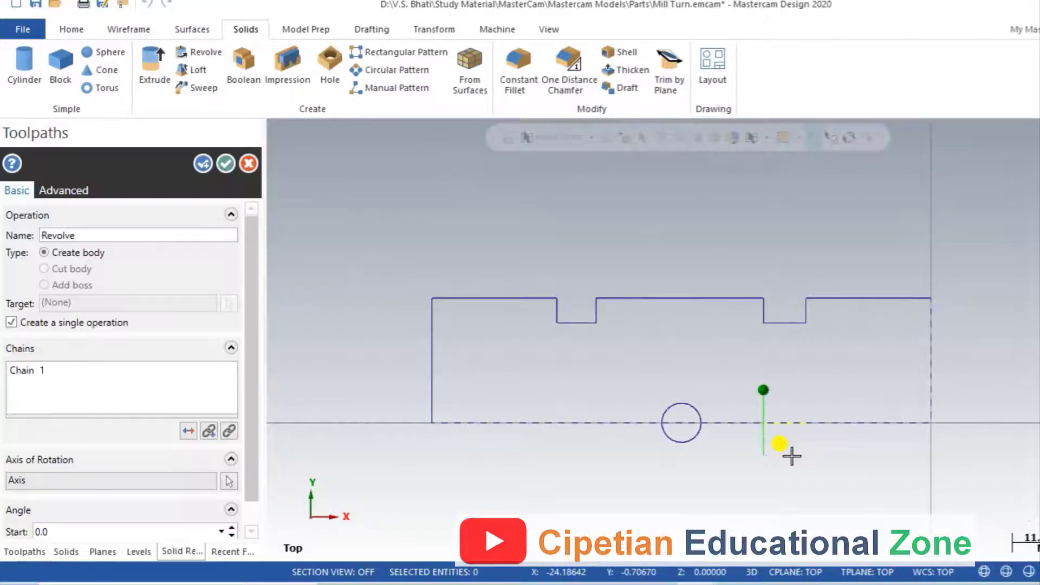
{"action": "mouse_move", "coordinate": [754, 267]}
{"action": "middle_mouse_down"}
{"action": "mouse_move", "coordinate": [708, 227]}
{"action": "mouse_move", "coordinate": [915, 452]}
{"action": "mouse_move", "coordinate": [948, 438]}
{"action": "mouse_move", "coordinate": [829, 440]}
{"action": "mouse_move", "coordinate": [910, 447]}
{"action": "middle_mouse_up"}
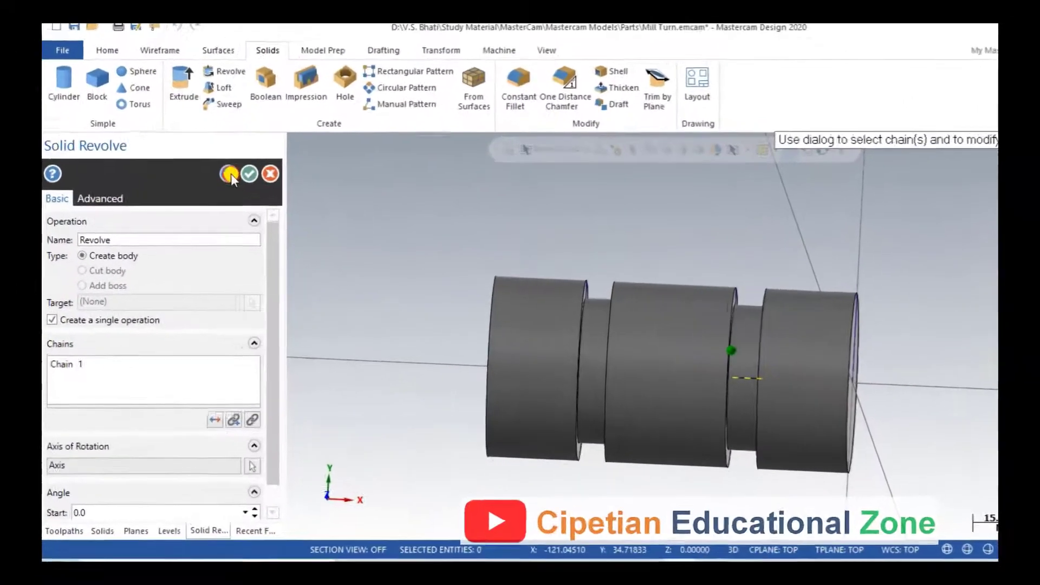
{"action": "left_click", "coordinate": [288, 190]}
Step: Inspect the revolved shank from its end face and return to the Top (WCS) view
{"action": "mouse_move", "coordinate": [541, 352]}
{"action": "middle_mouse_down"}
{"action": "mouse_move", "coordinate": [688, 332]}
{"action": "mouse_move", "coordinate": [720, 255]}
{"action": "middle_mouse_up"}
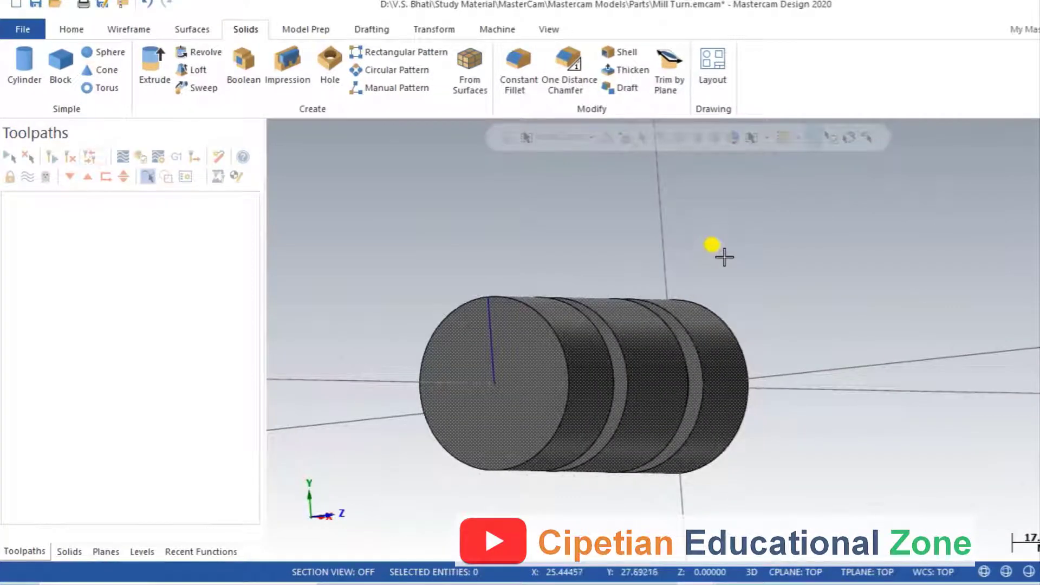
{"action": "right_click", "coordinate": [720, 232]}
{"action": "left_click", "coordinate": [753, 324]}
{"action": "key", "text": "alt+1"}
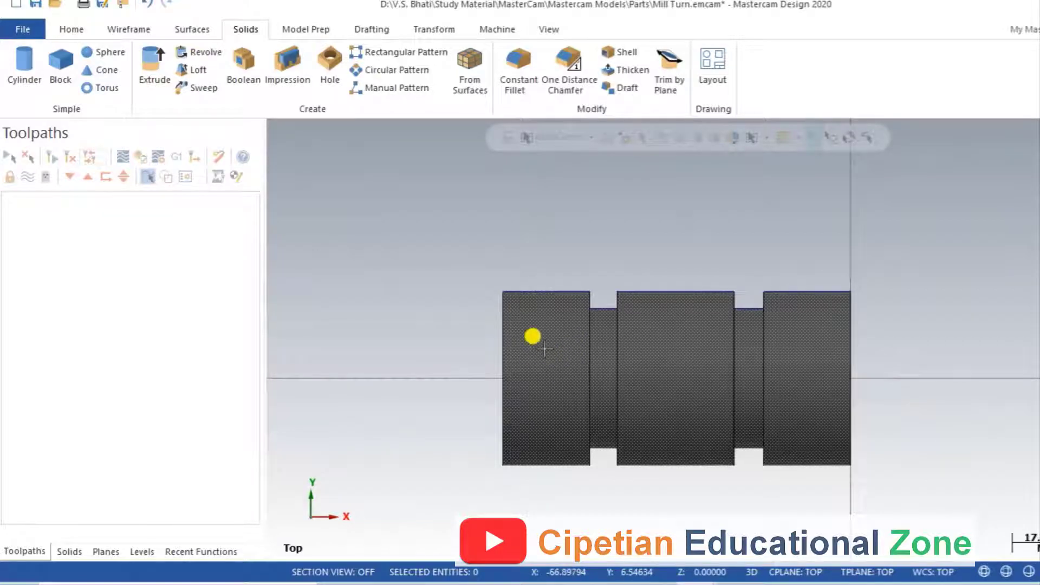
{"action": "left_click_drag", "start_coordinate": [388, 210], "coordinate": [500, 511]}
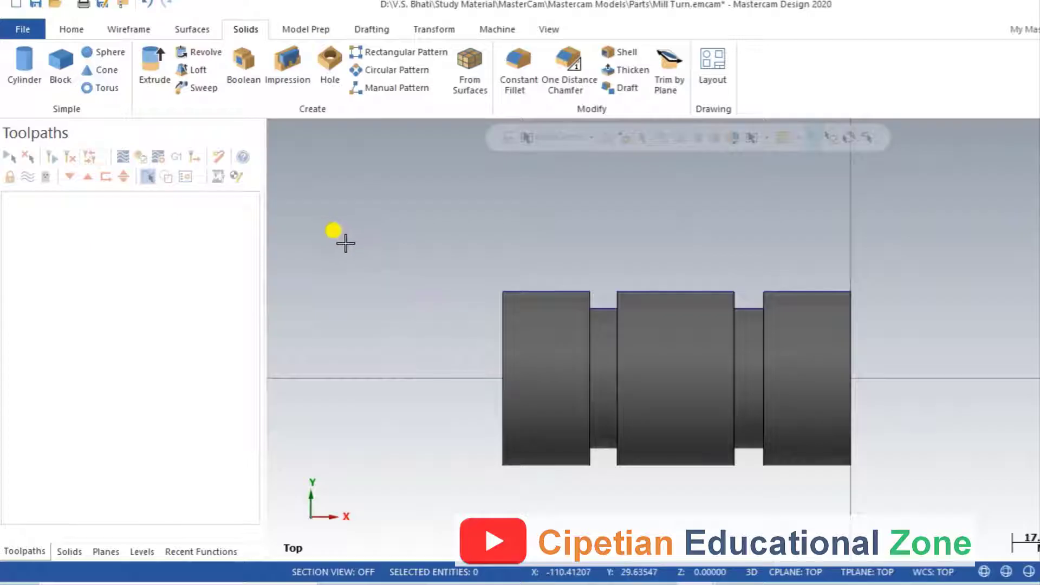
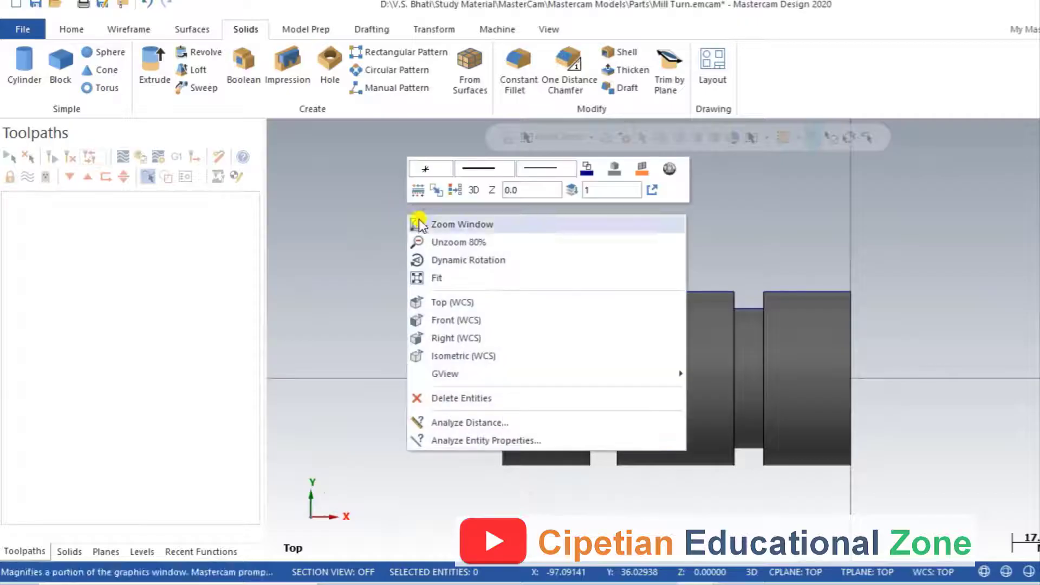
Step: In the Left (WCS) view, place a center-anchored rectangular shape about 81 by 12 mm at the center of the shank's head-side end face
{"action": "mouse_move", "coordinate": [473, 375]}
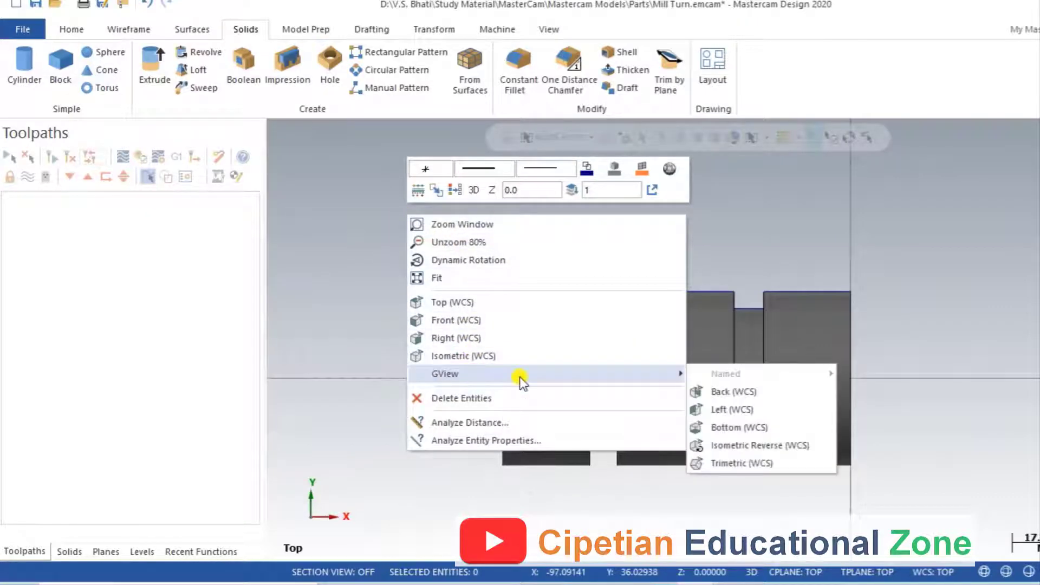
{"action": "left_click", "coordinate": [753, 410]}
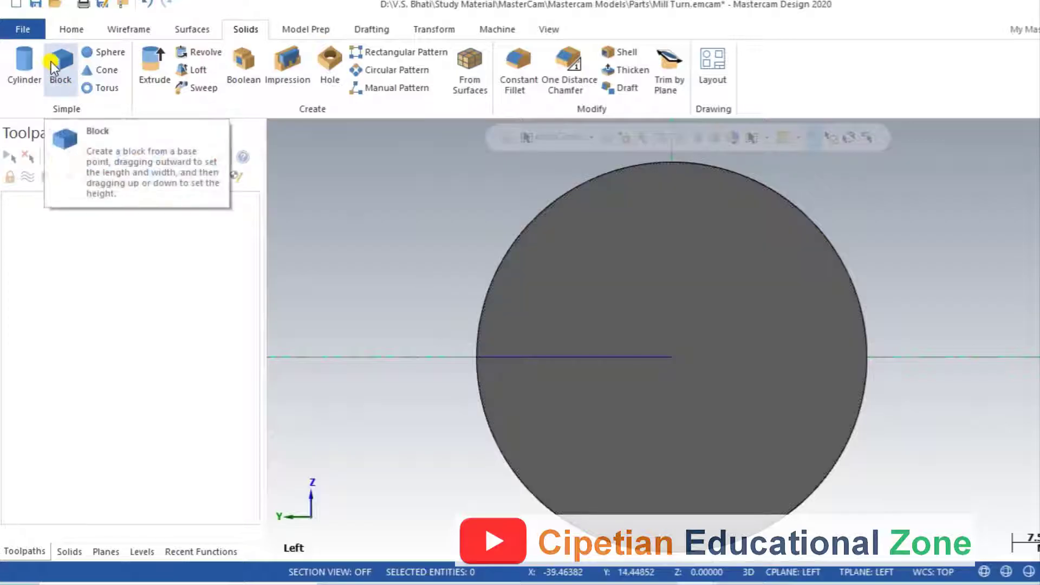
{"action": "left_click", "coordinate": [135, 33]}
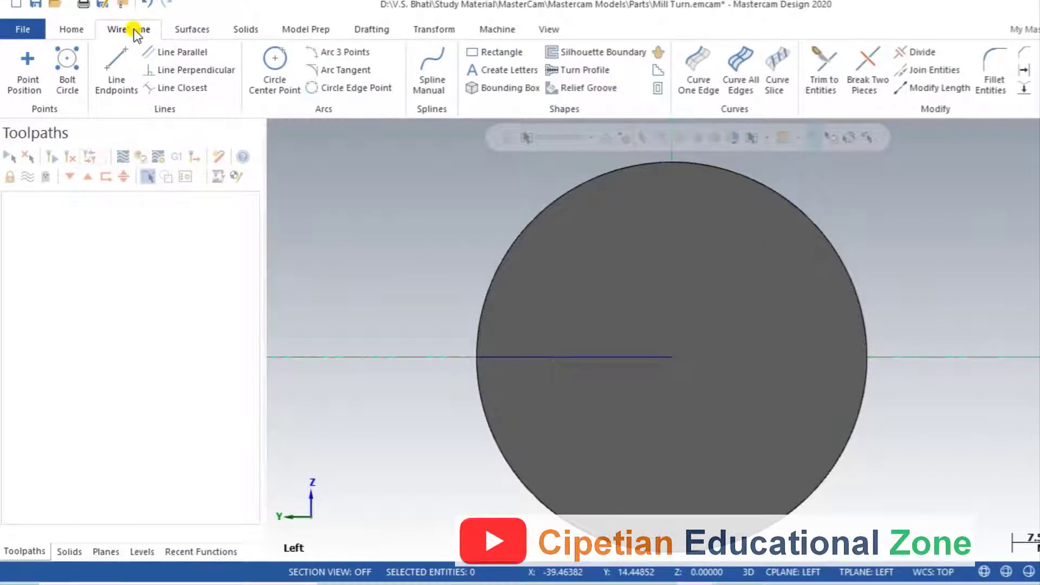
{"action": "left_click", "coordinate": [520, 51]}
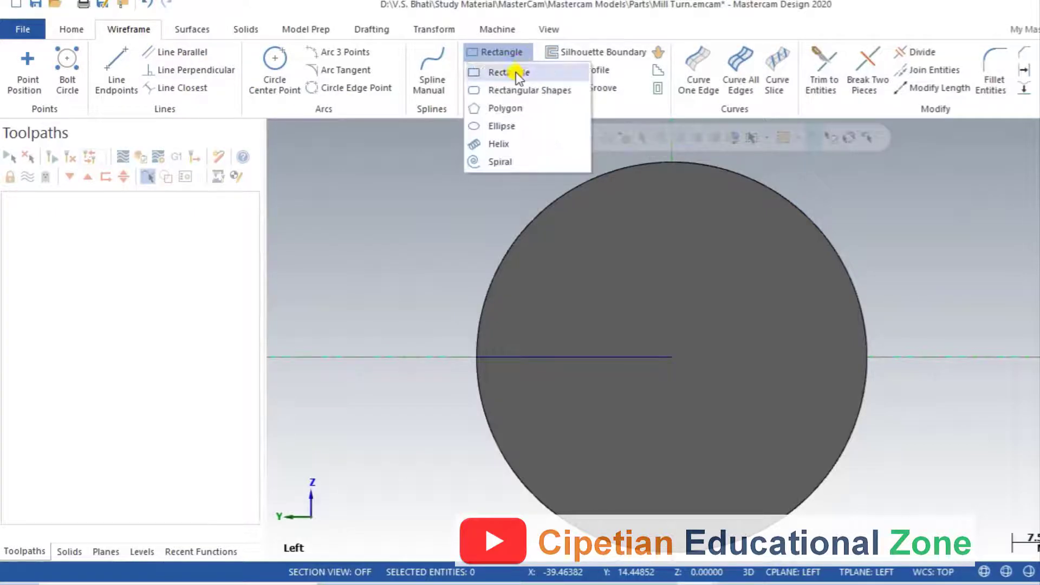
{"action": "left_click", "coordinate": [518, 89]}
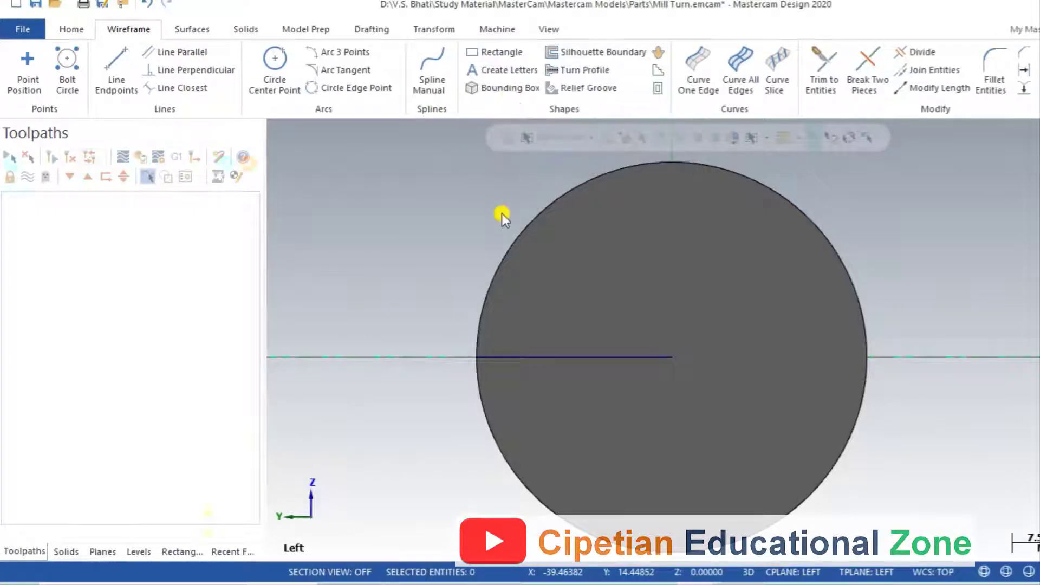
{"action": "middle_click_drag", "start_coordinate": [492, 204], "coordinate": [539, 225]}
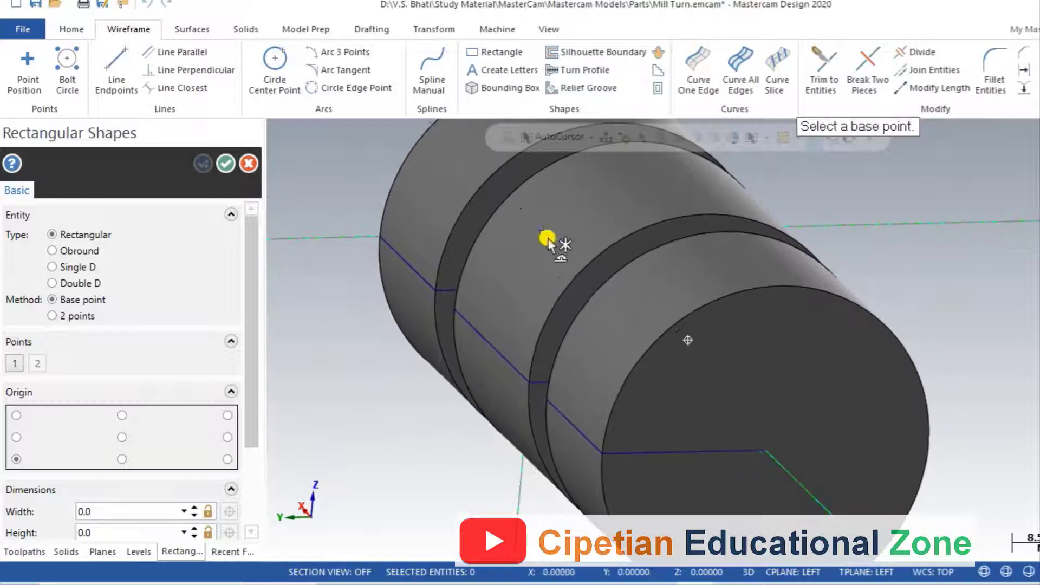
{"action": "left_click", "coordinate": [766, 290]}
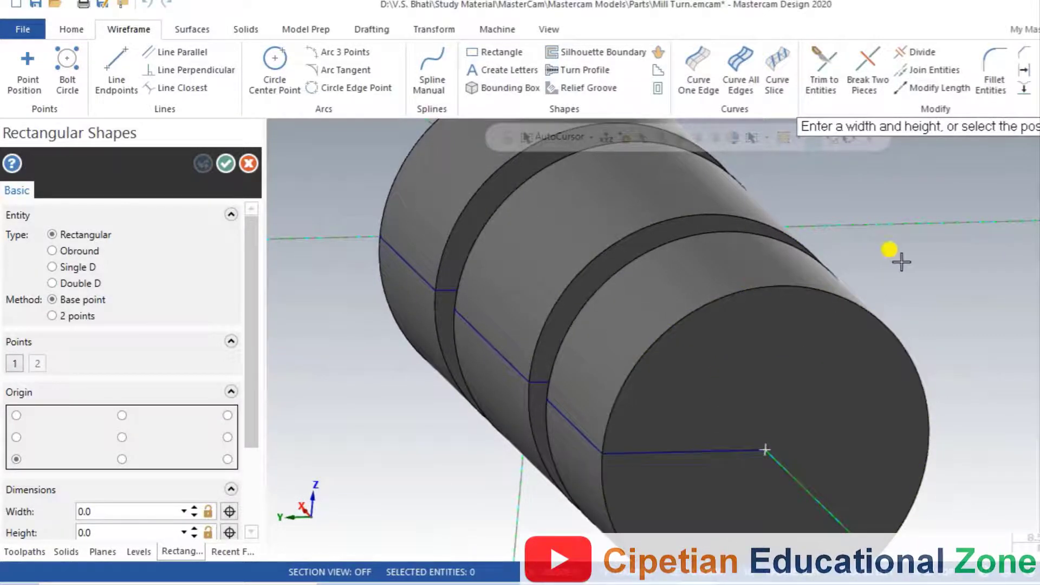
{"action": "left_click", "coordinate": [123, 438]}
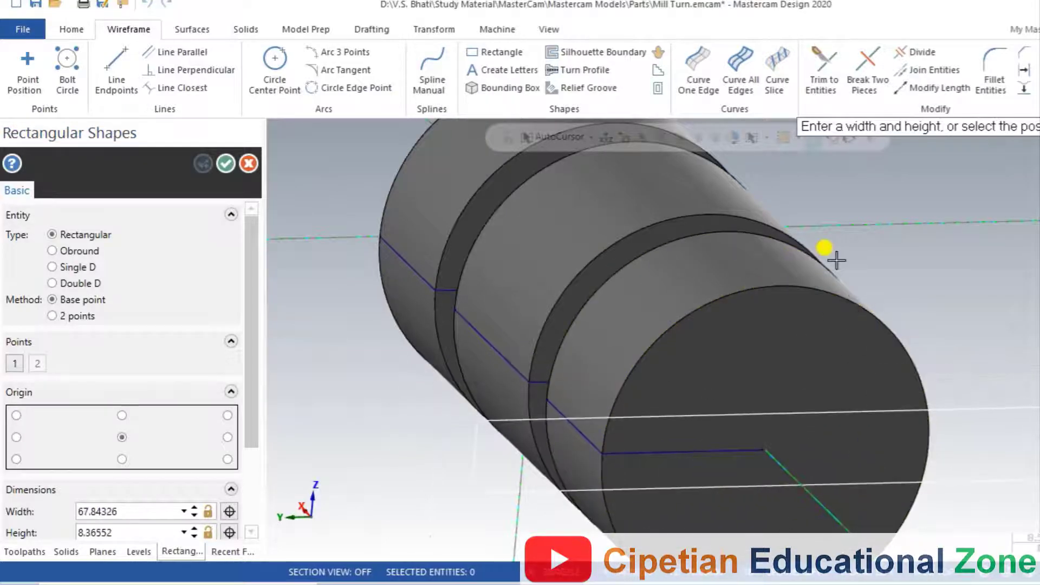
{"action": "left_click", "coordinate": [887, 274]}
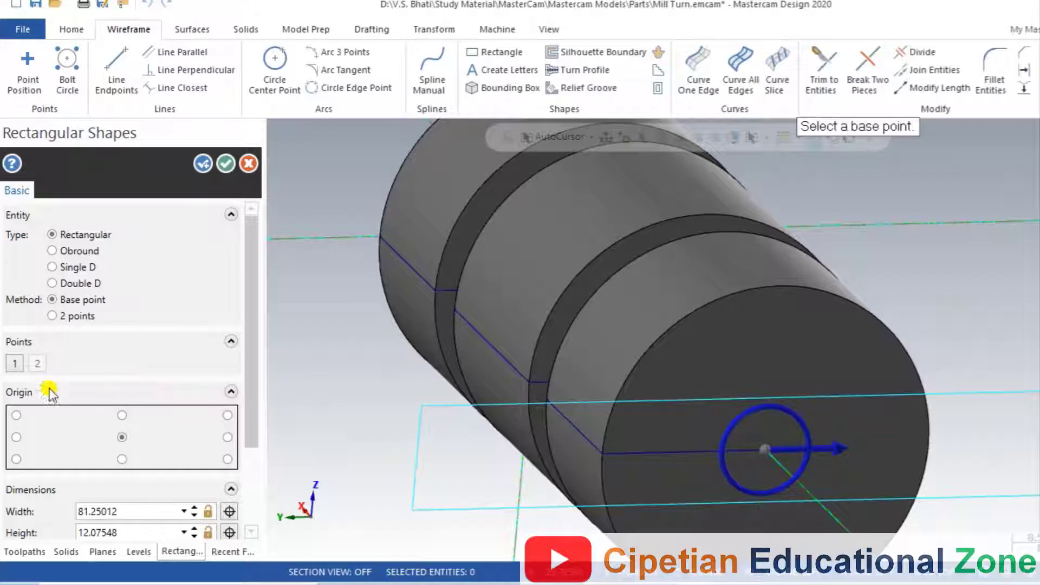
Step: Set the rectangular shape's width and height both to 50 mm
{"action": "left_click", "coordinate": [130, 509]}
{"action": "type", "text": "50.0"}
{"action": "left_click", "coordinate": [132, 531]}
{"action": "type", "text": "50.0"}
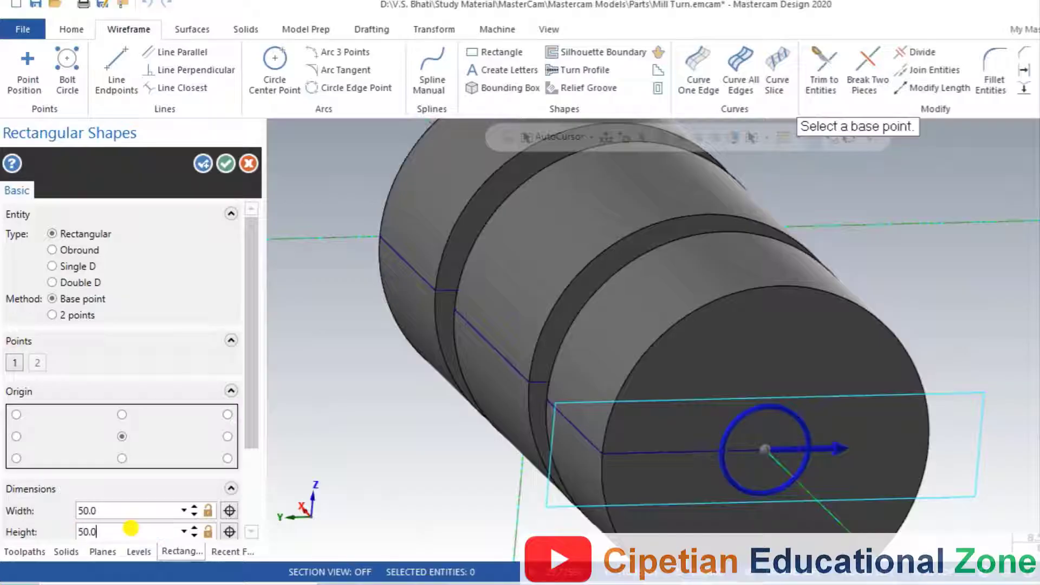
{"action": "left_click", "coordinate": [124, 510]}
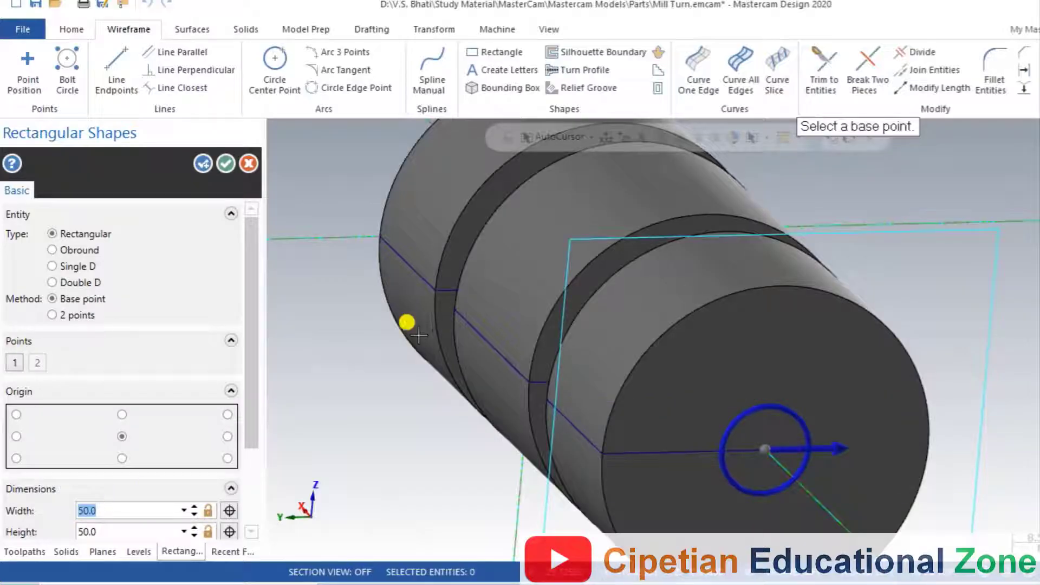
{"action": "left_click_drag", "start_coordinate": [248, 393], "coordinate": [248, 473]}
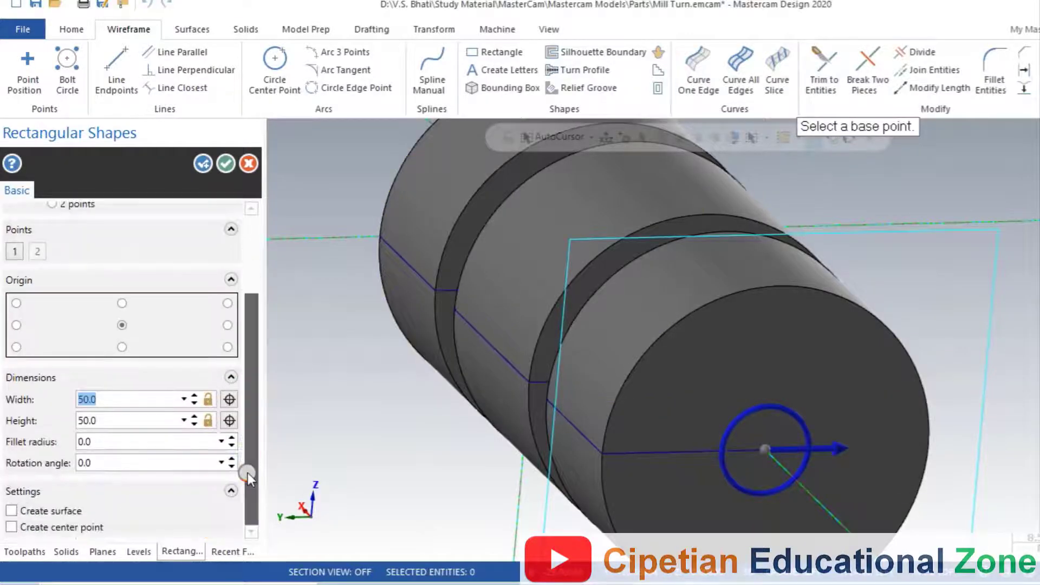
Step: Give the 50 mm square the drawing's 12 mm corner fillet radius and finish the shape
{"action": "left_click", "coordinate": [93, 441]}
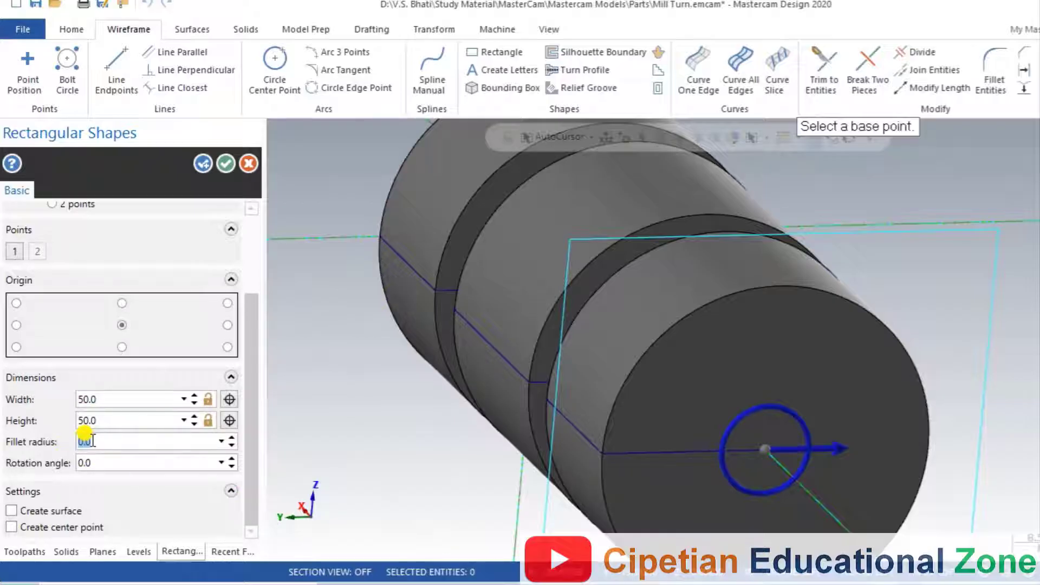
{"action": "key", "text": "Return"}
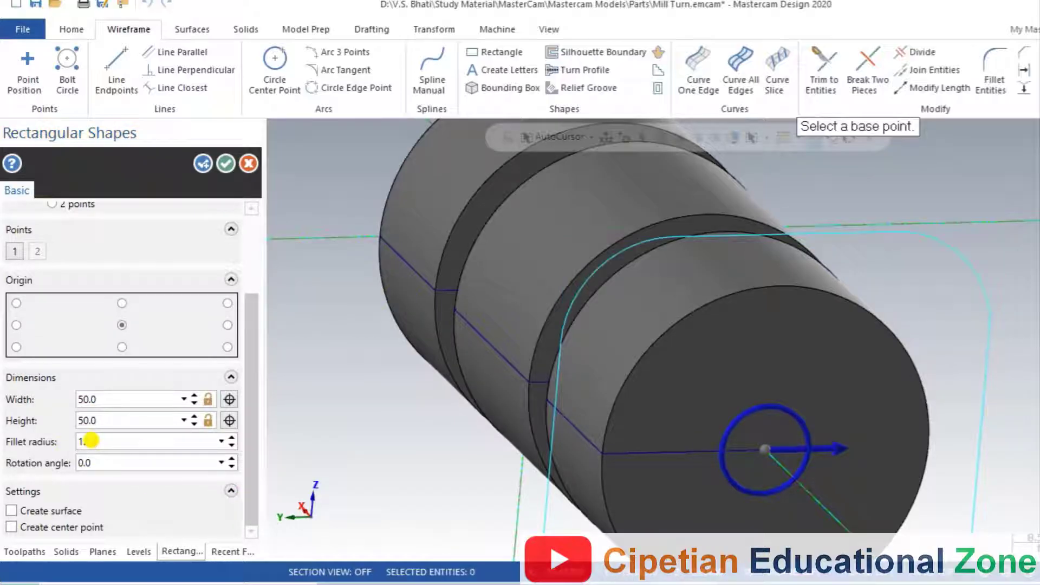
{"action": "left_click", "coordinate": [223, 163]}
{"action": "middle_click_drag", "start_coordinate": [362, 290], "coordinate": [601, 272]}
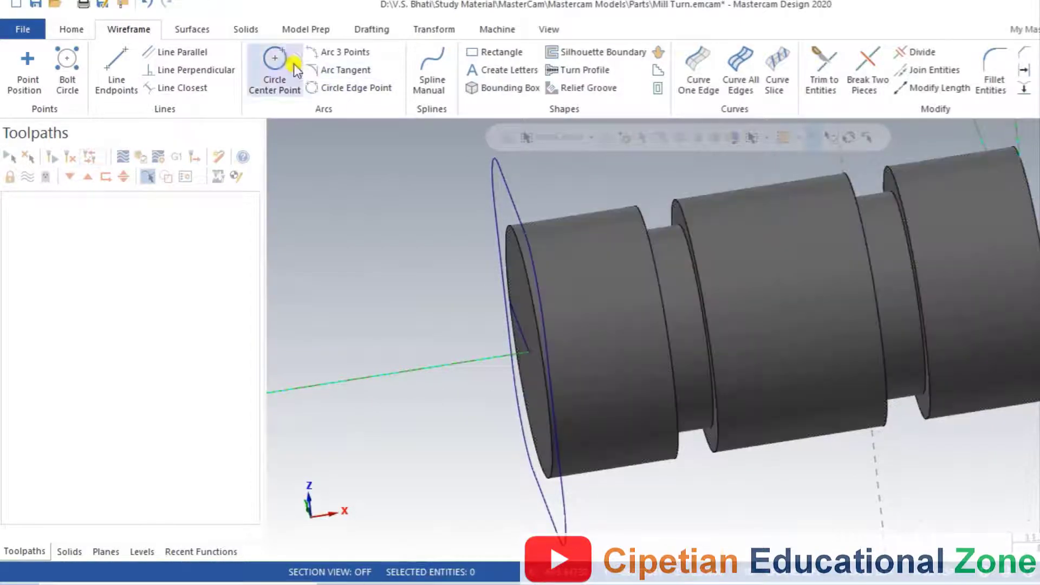
{"action": "mouse_move", "coordinate": [440, 290]}
{"action": "middle_mouse_down"}
{"action": "mouse_move", "coordinate": [469, 295]}
{"action": "mouse_move", "coordinate": [442, 289]}
{"action": "middle_mouse_up"}
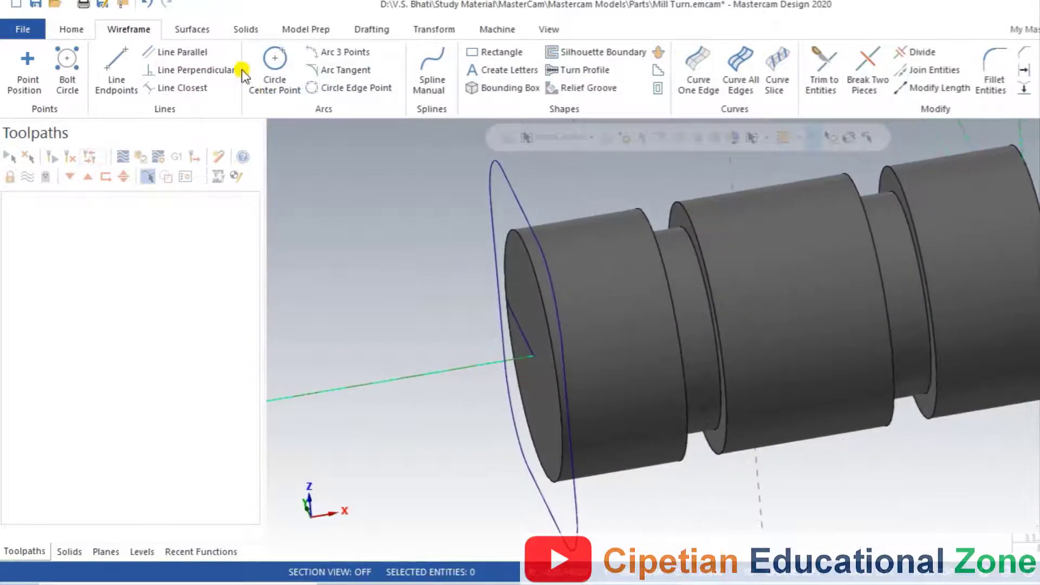
Step: Extrude the rounded square chain outward from the shank by 101-76 (25 mm), adding it to the revolved solid as a boss
{"action": "left_click", "coordinate": [245, 30]}
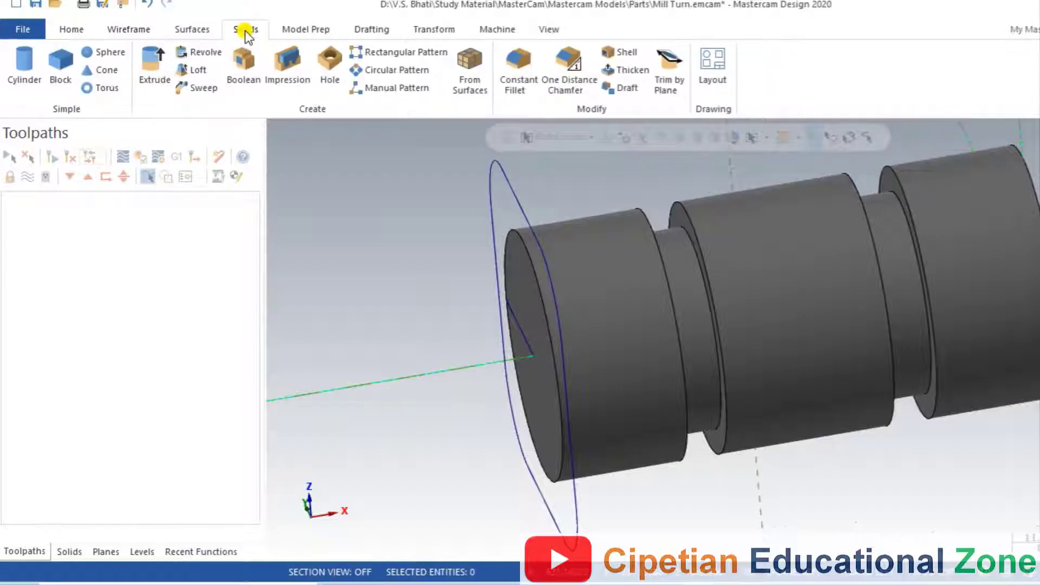
{"action": "left_click", "coordinate": [158, 70]}
{"action": "left_click", "coordinate": [497, 206]}
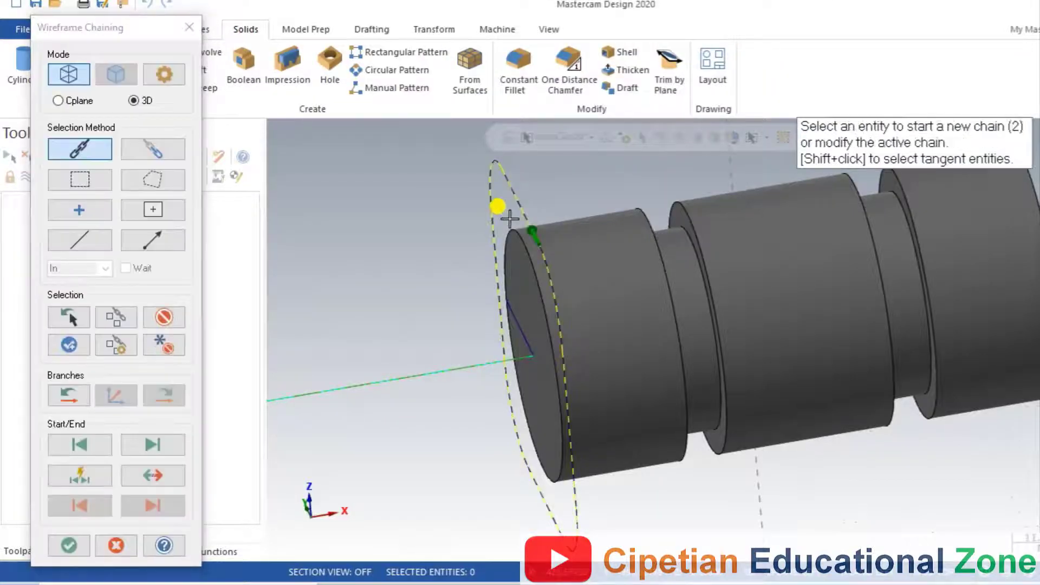
{"action": "left_click", "coordinate": [69, 545]}
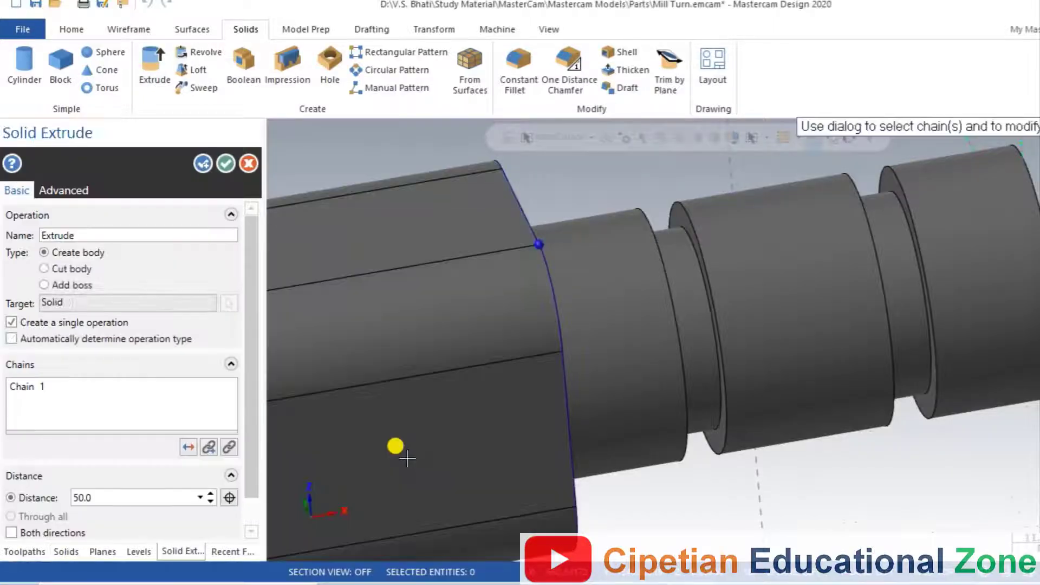
{"action": "scroll", "coordinate": [690, 427], "scroll_direction": "down", "scroll_amount": 2}
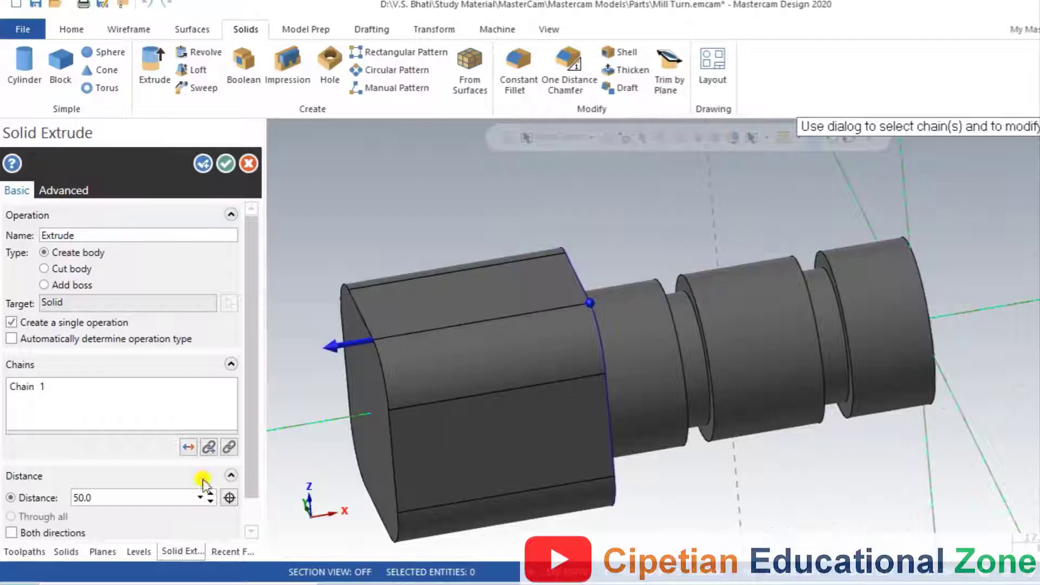
{"action": "left_click", "coordinate": [117, 498]}
{"action": "double_click", "coordinate": [117, 497]}
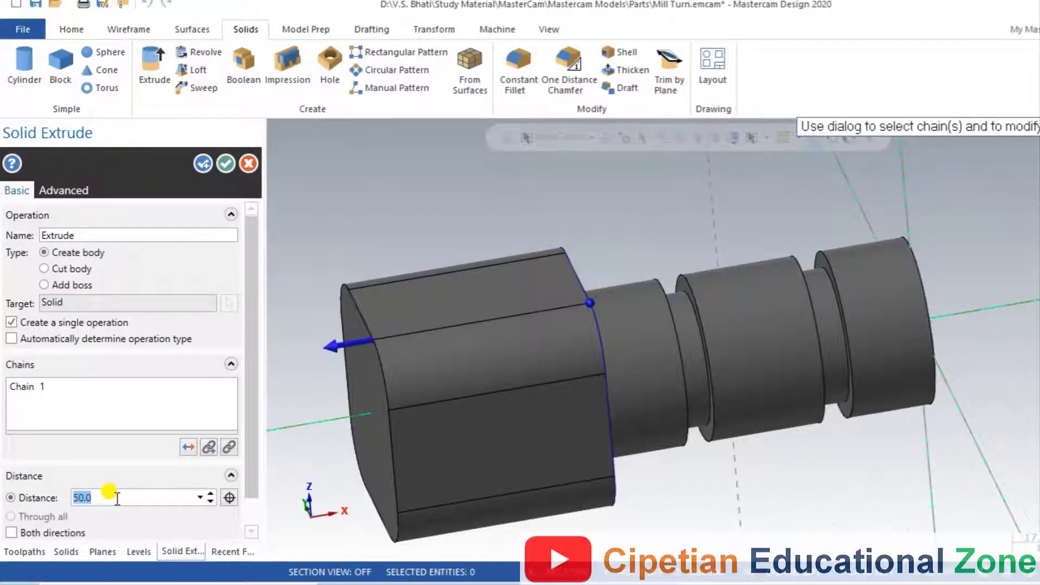
{"action": "type", "text": "101-76"}
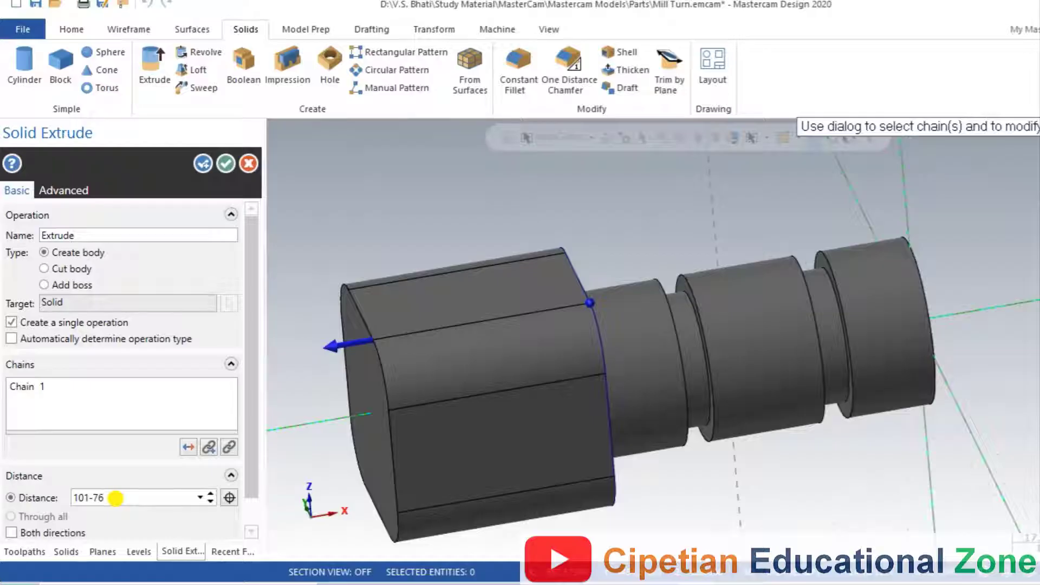
{"action": "key", "text": "Return"}
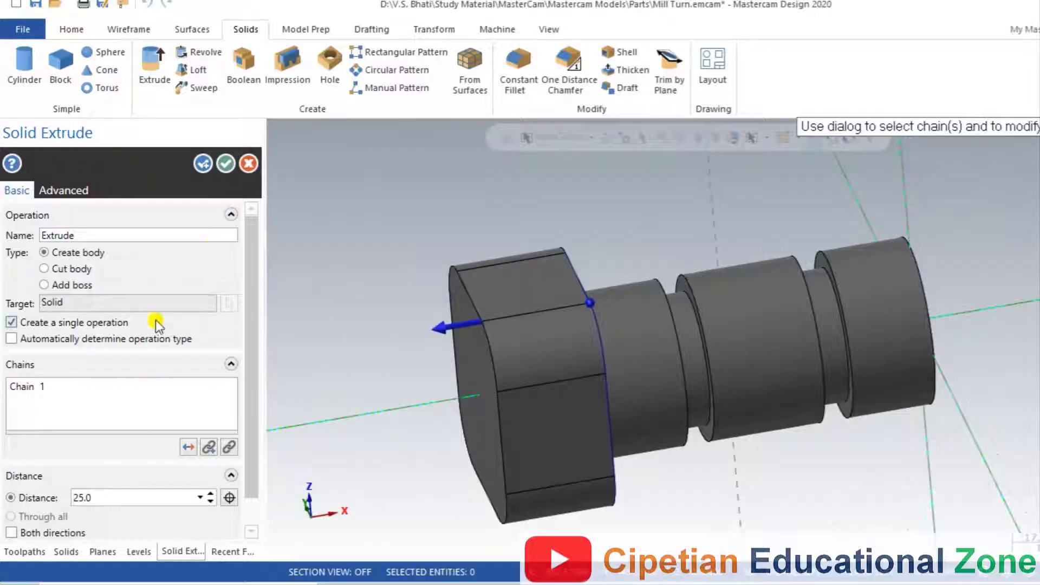
{"action": "left_click", "coordinate": [80, 283]}
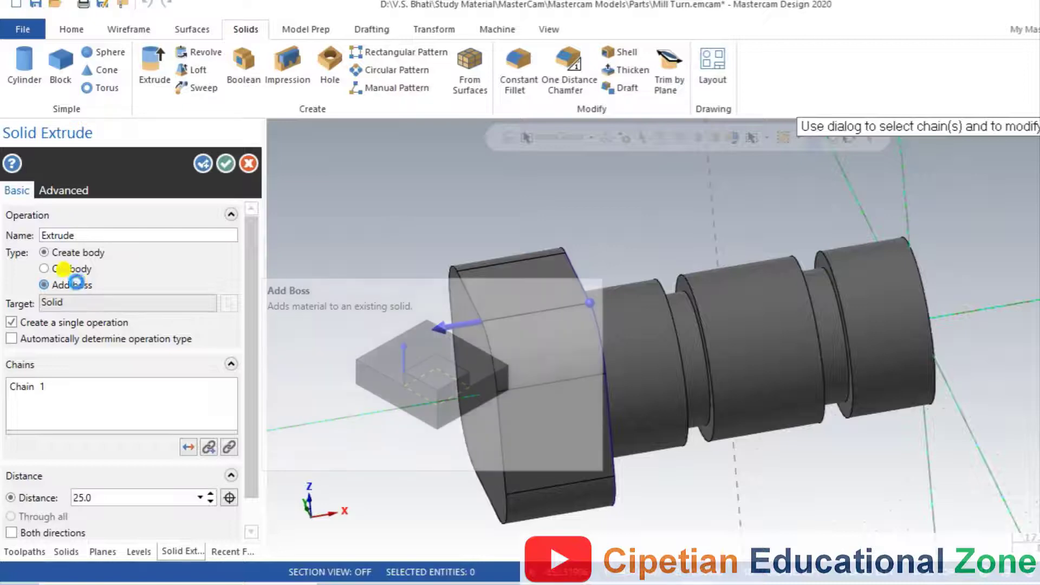
{"action": "left_click", "coordinate": [213, 162]}
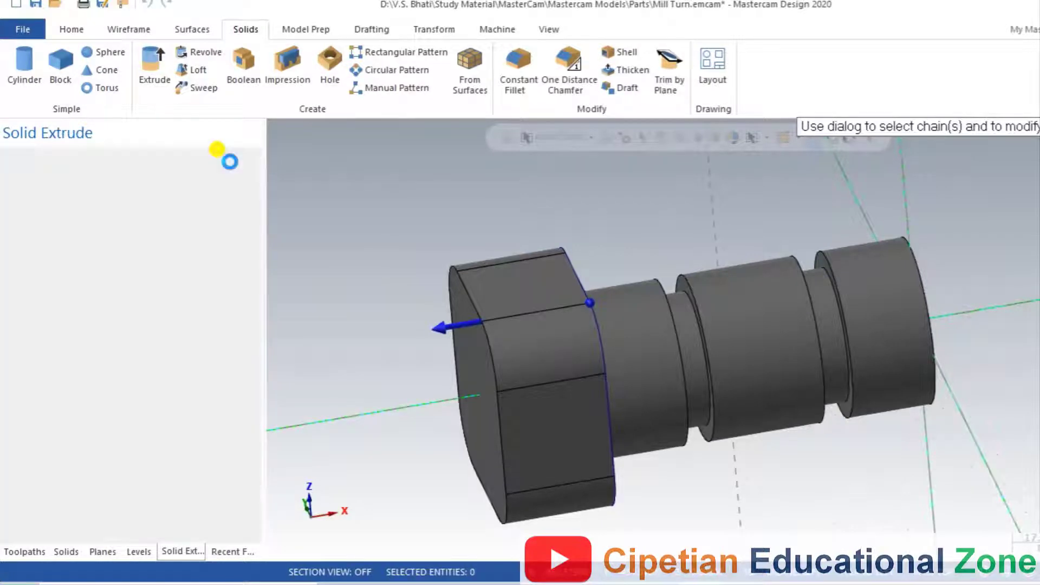
Step: Check that the square head and shank form a single solid, inspecting the part from several sides and in the Top (WCS) view
{"action": "left_click", "coordinate": [549, 457]}
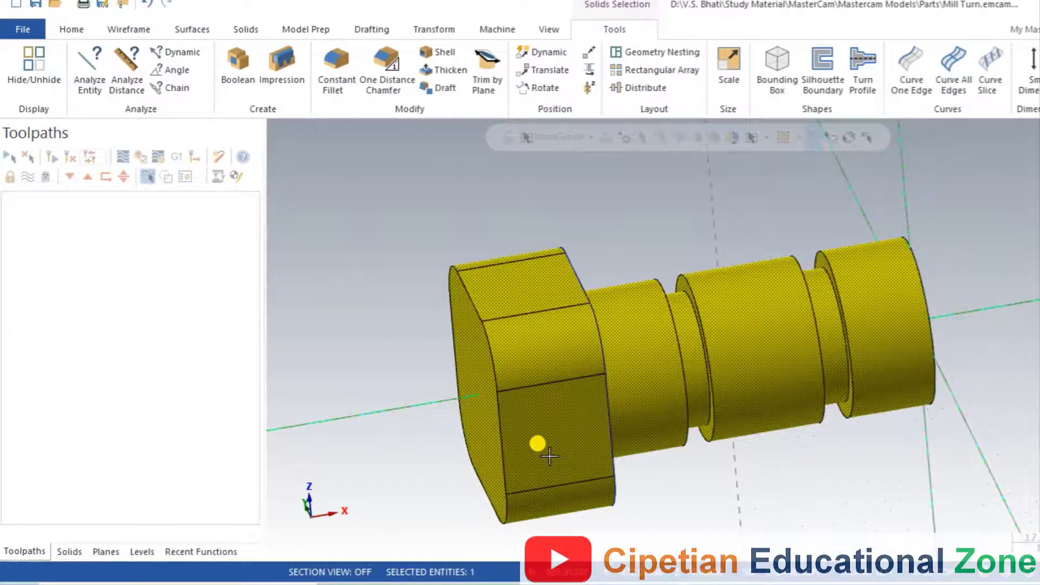
{"action": "key", "text": "Escape"}
{"action": "mouse_move", "coordinate": [735, 405]}
{"action": "middle_mouse_down"}
{"action": "mouse_move", "coordinate": [657, 403]}
{"action": "mouse_move", "coordinate": [679, 424]}
{"action": "mouse_move", "coordinate": [696, 421]}
{"action": "mouse_move", "coordinate": [660, 392]}
{"action": "mouse_move", "coordinate": [670, 419]}
{"action": "mouse_move", "coordinate": [418, 348]}
{"action": "mouse_move", "coordinate": [406, 325]}
{"action": "middle_mouse_up"}
{"action": "right_click", "coordinate": [624, 241]}
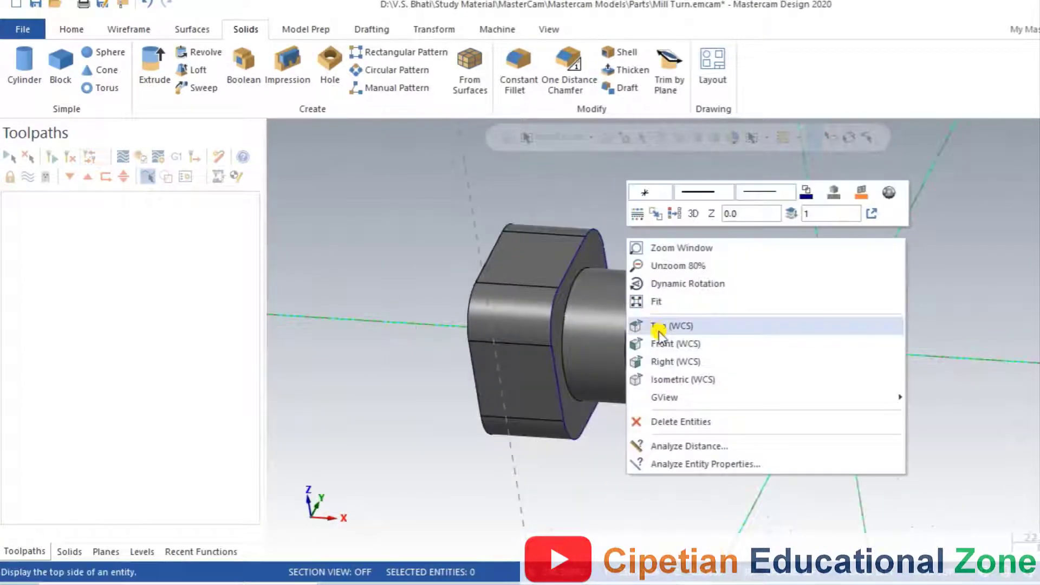
{"action": "left_click", "coordinate": [659, 327]}
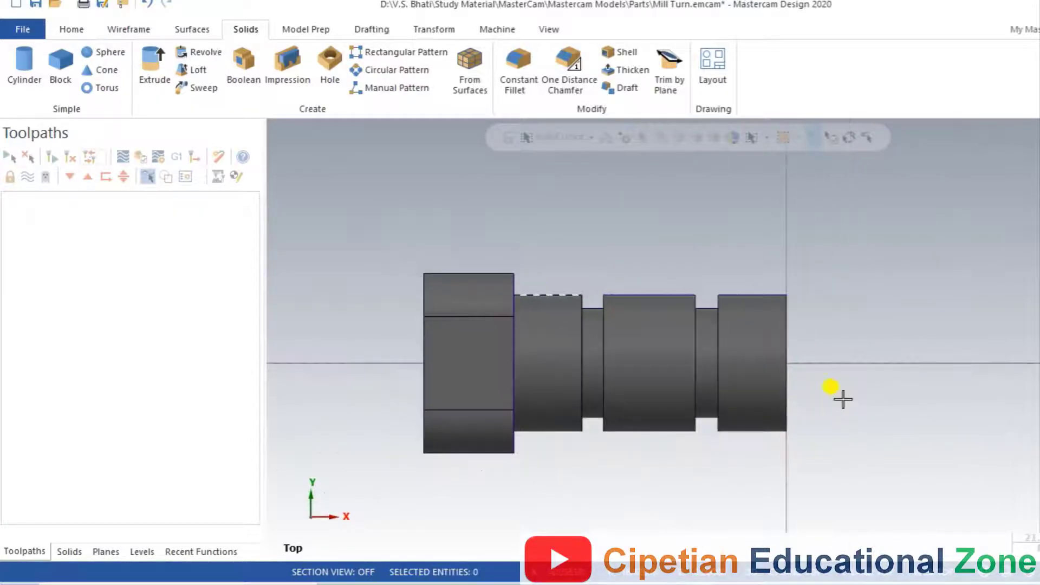
{"action": "middle_click_drag", "start_coordinate": [842, 400], "coordinate": [706, 379]}
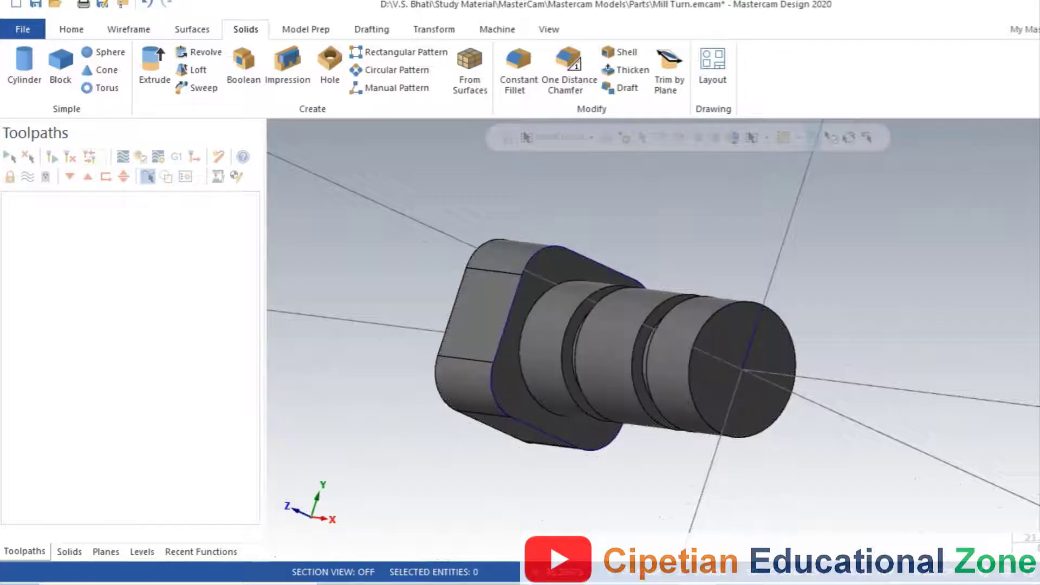
Step: Switch to the drawing in Adobe Reader, examine the end-face hole pattern's dimensions and the shaded part view, and return to Mastercam
{"action": "key", "text": "alt+Tab"}
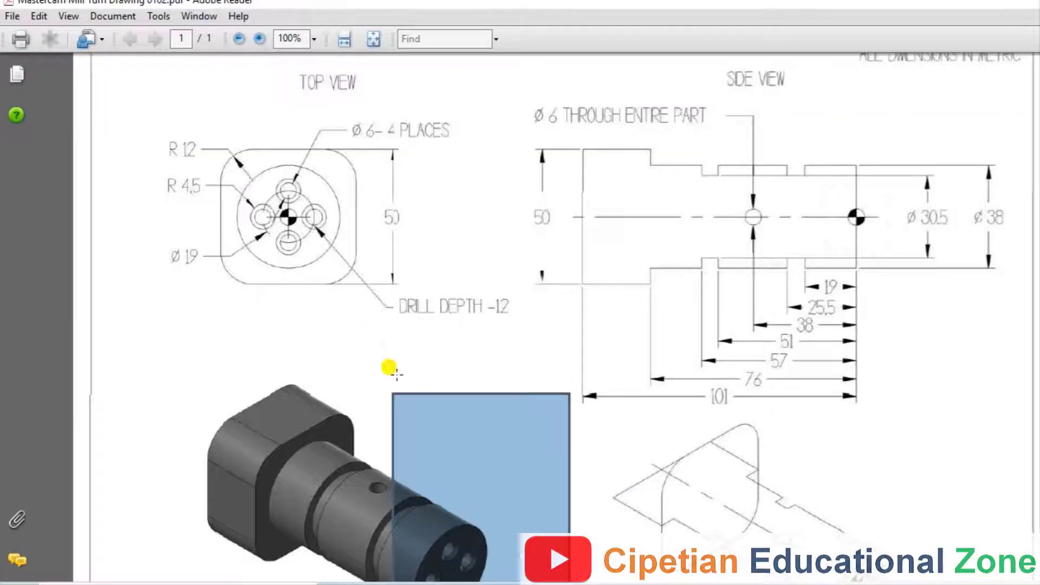
{"action": "left_click", "coordinate": [309, 353]}
{"action": "left_click", "coordinate": [361, 512]}
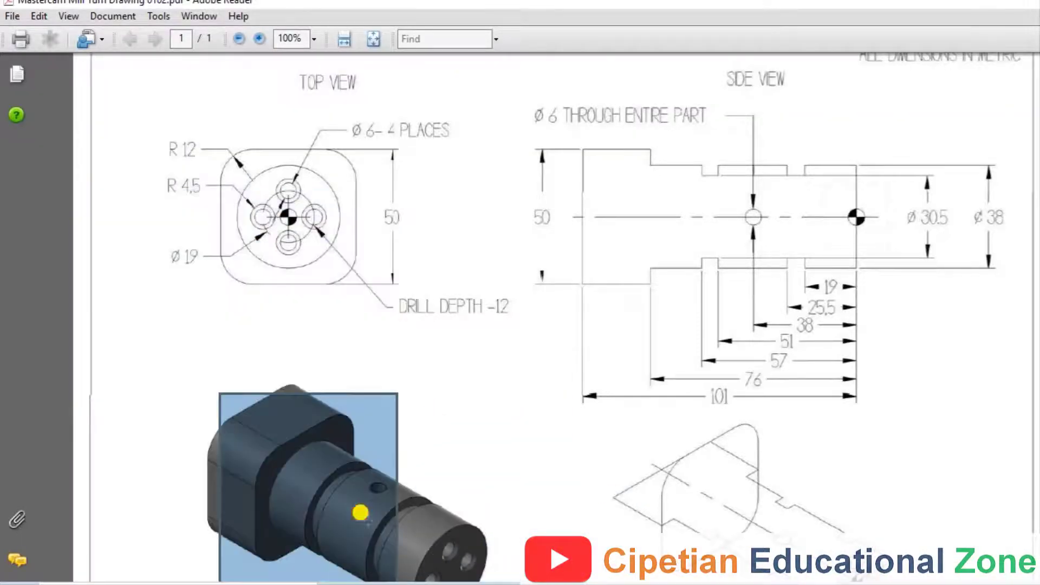
{"action": "scroll", "coordinate": [441, 429], "scroll_direction": "down", "scroll_amount": 3}
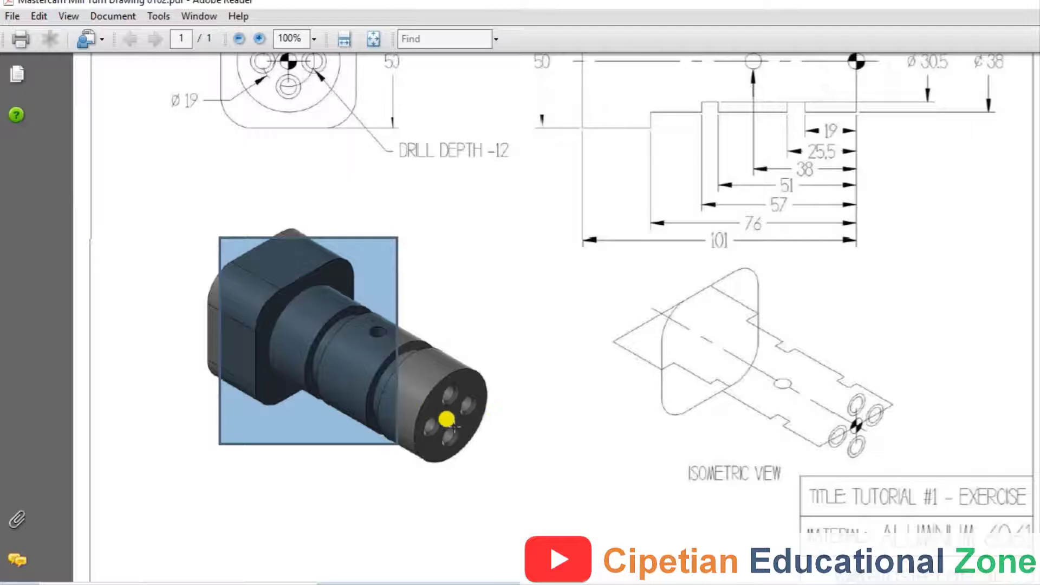
{"action": "scroll", "coordinate": [451, 425], "scroll_direction": "up", "scroll_amount": 2}
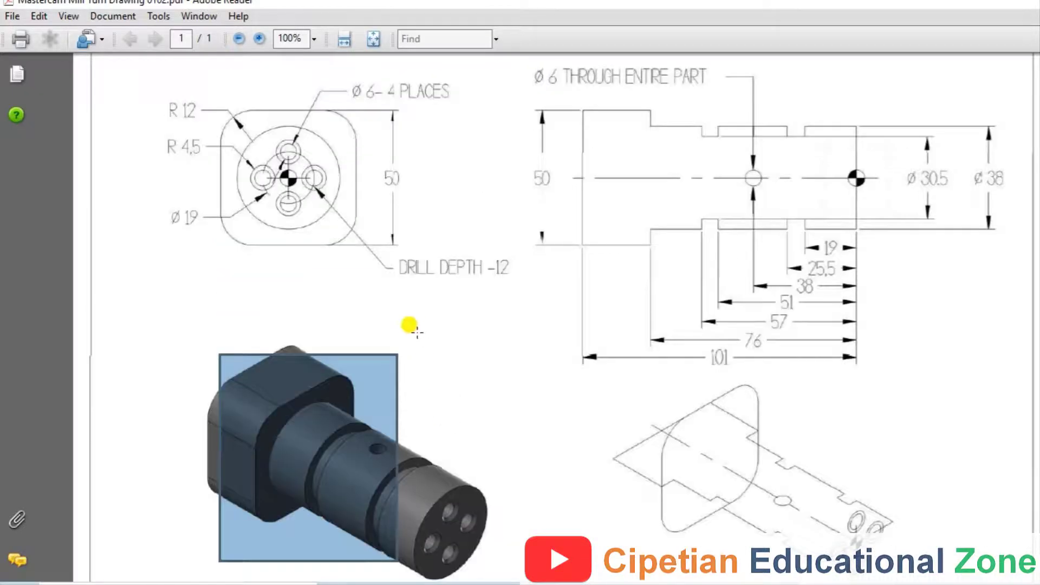
{"action": "scroll", "coordinate": [366, 353], "scroll_direction": "up", "scroll_amount": 1}
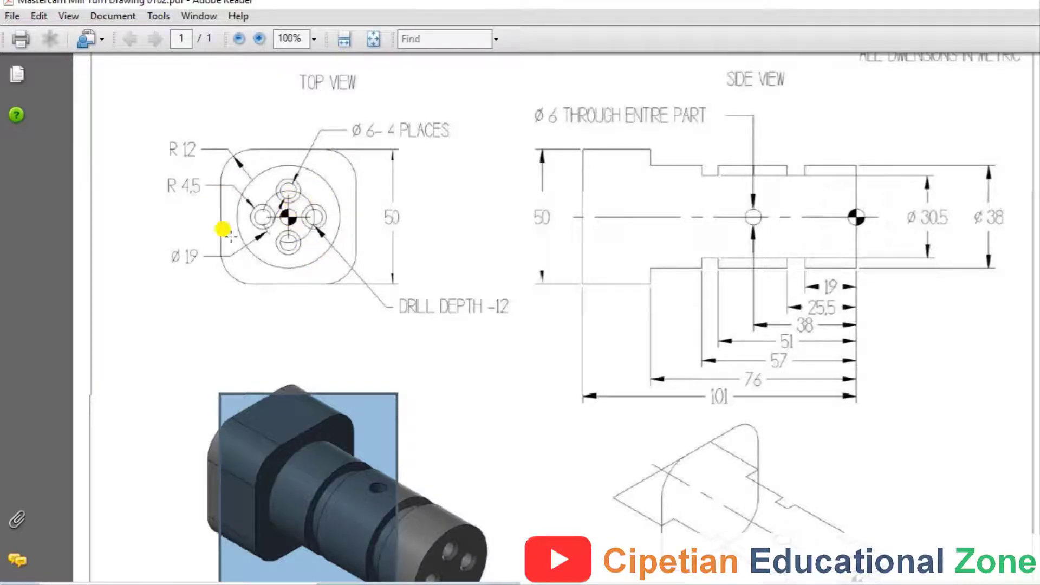
{"action": "key", "text": "alt+Tab"}
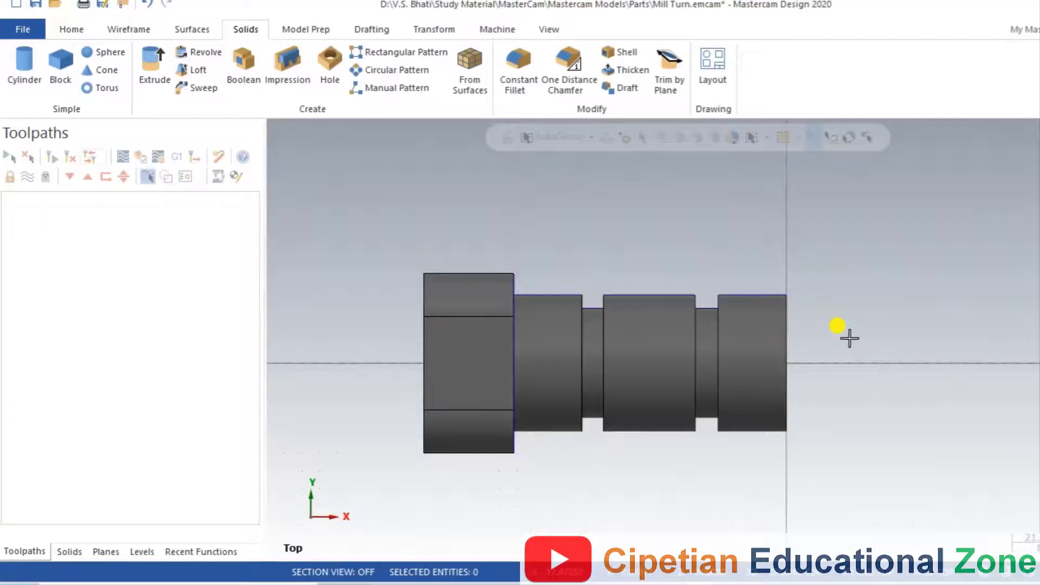
Step: Switch the view to Right (WCS), facing the end face of the shank
{"action": "right_click", "coordinate": [832, 206]}
{"action": "left_click", "coordinate": [863, 319]}
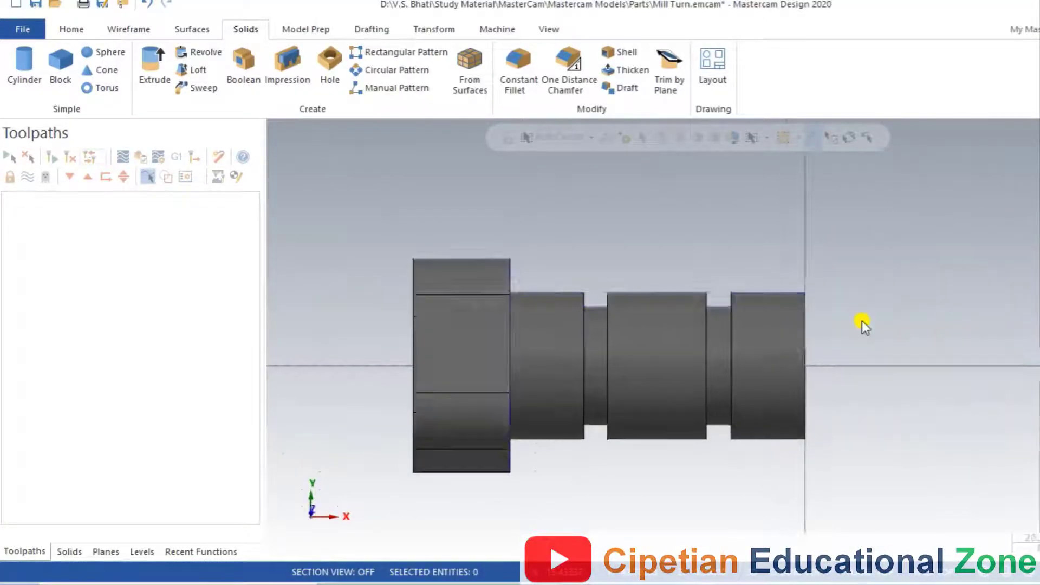
{"action": "right_click", "coordinate": [606, 183]}
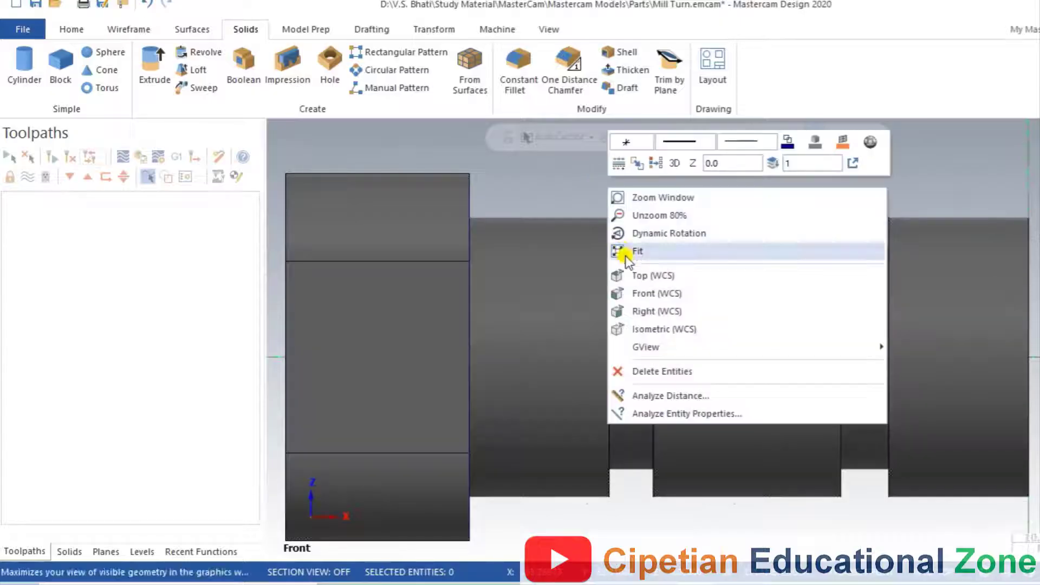
{"action": "left_click", "coordinate": [630, 272]}
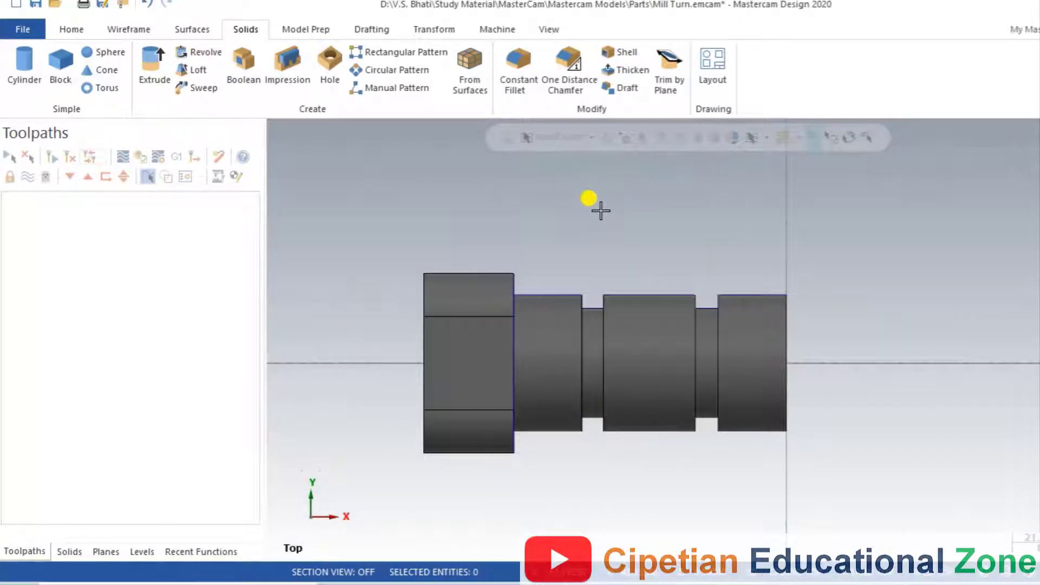
{"action": "right_click", "coordinate": [600, 210]}
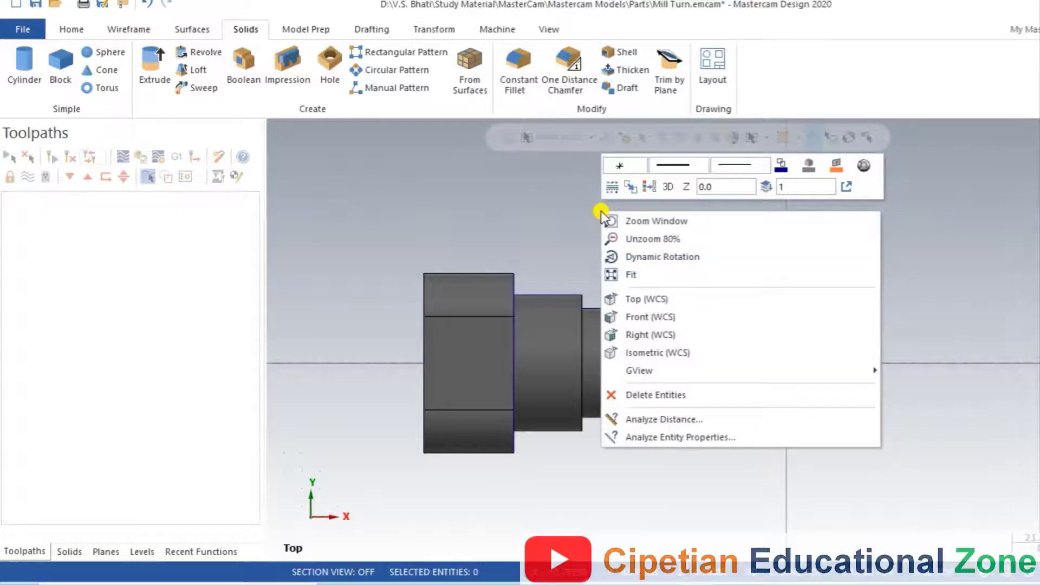
{"action": "left_click", "coordinate": [674, 329]}
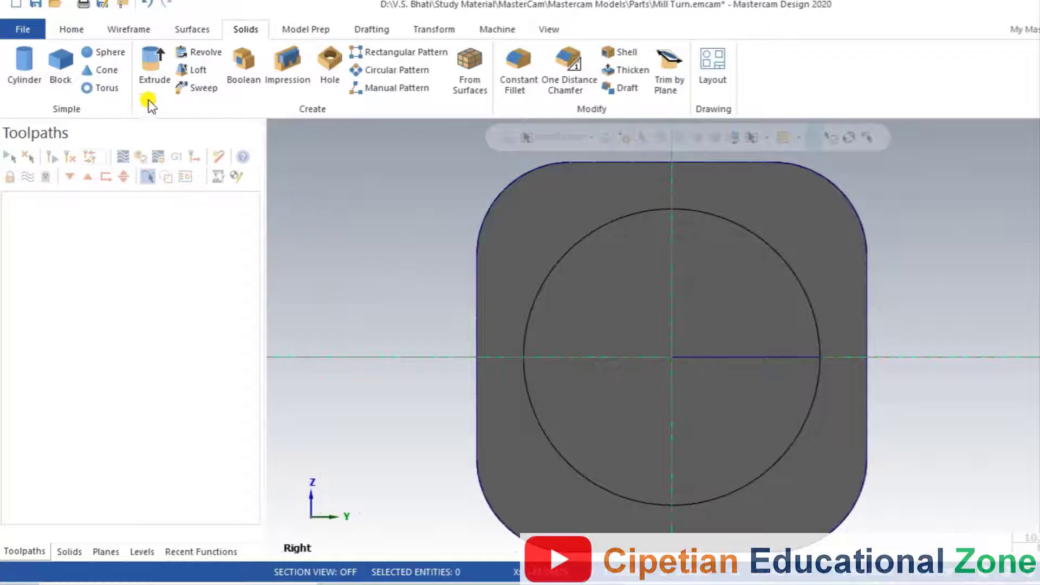
Step: Create a full bolt circle of four 6 mm diameter arcs on a 19 mm pitch diameter, centred on the shank's end face
{"action": "left_click", "coordinate": [116, 32]}
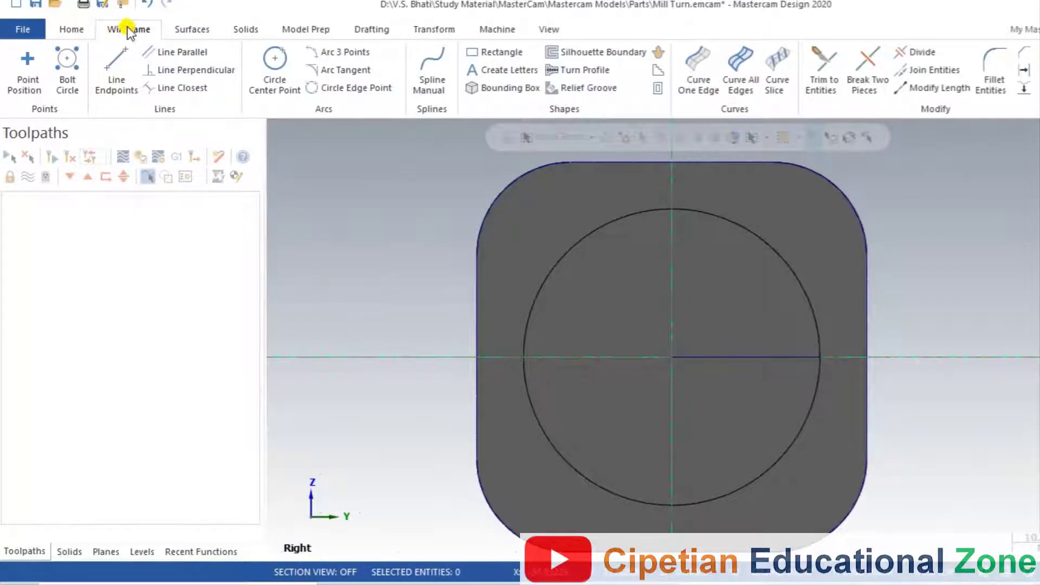
{"action": "left_click", "coordinate": [62, 60]}
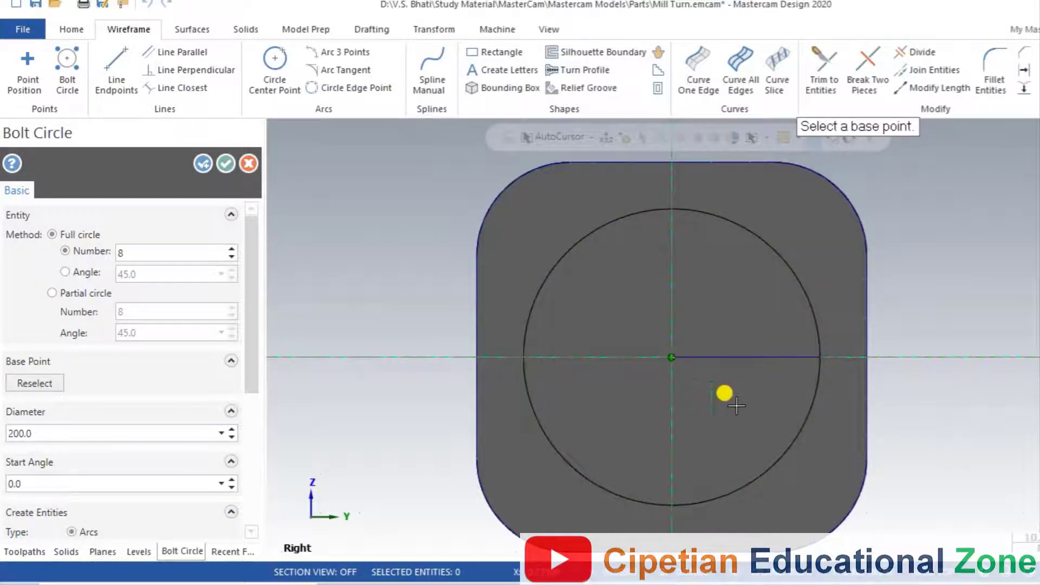
{"action": "middle_click_drag", "start_coordinate": [726, 395], "coordinate": [659, 362]}
{"action": "left_click", "coordinate": [682, 360]}
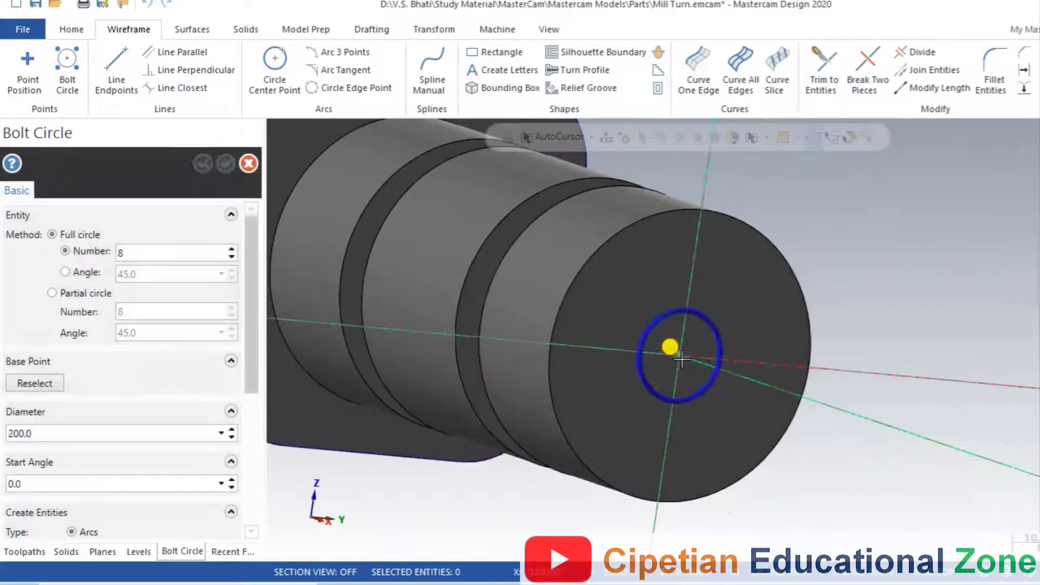
{"action": "middle_click_drag", "start_coordinate": [700, 425], "coordinate": [639, 379]}
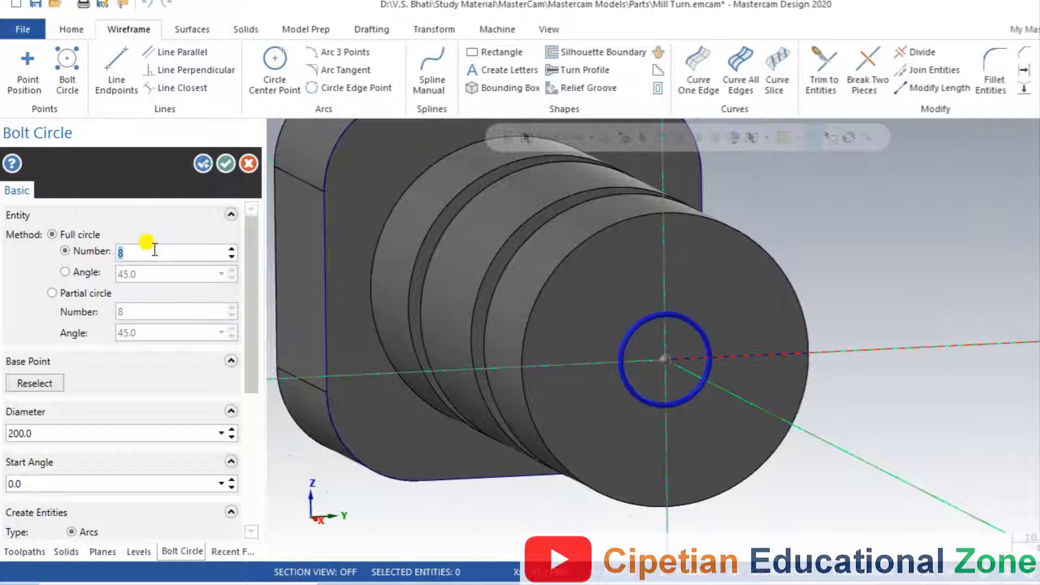
{"action": "left_click", "coordinate": [44, 431]}
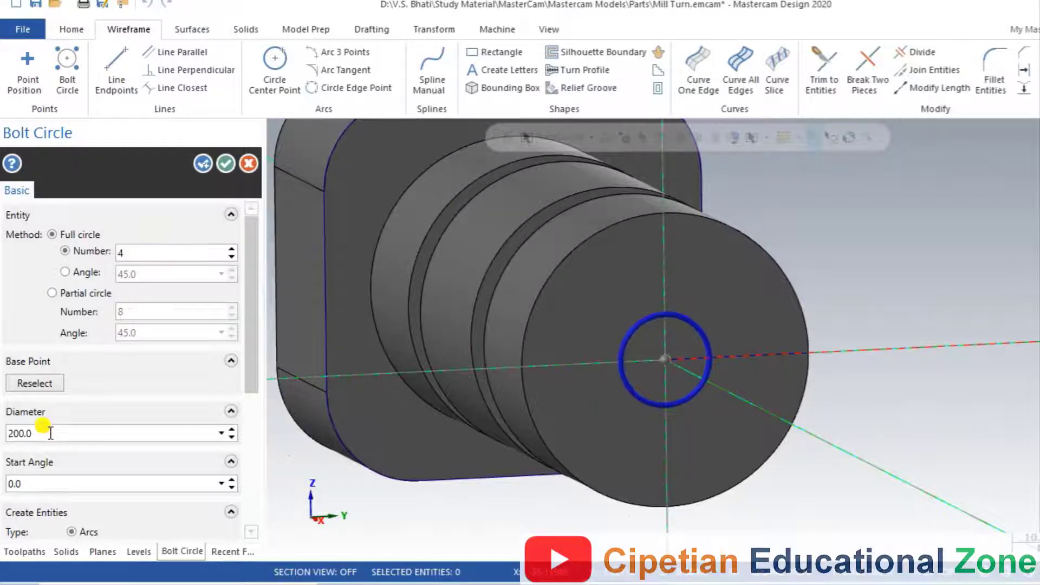
{"action": "double_click", "coordinate": [50, 433]}
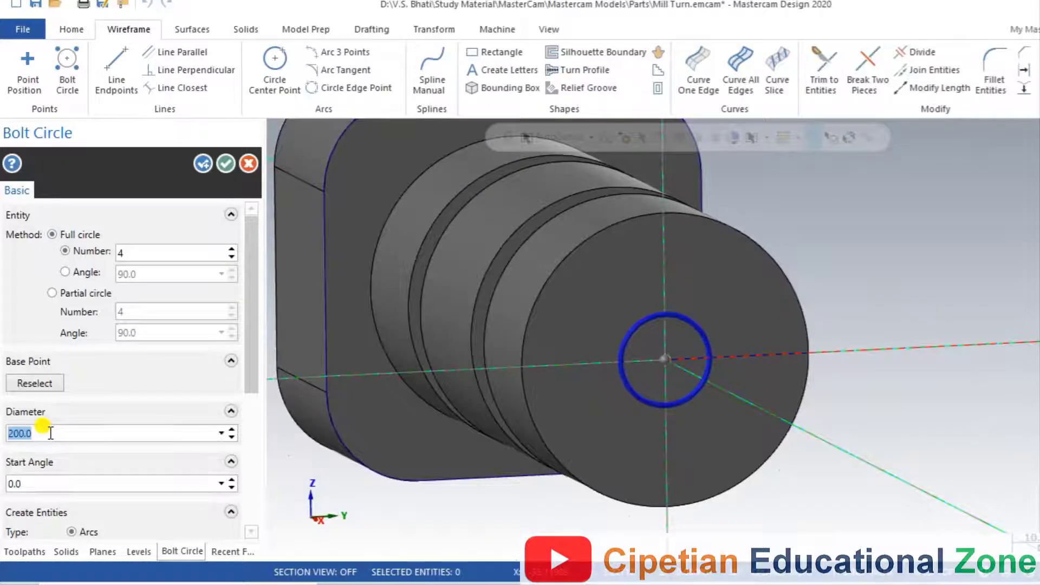
{"action": "type", "text": "19"}
{"action": "key", "text": "Return"}
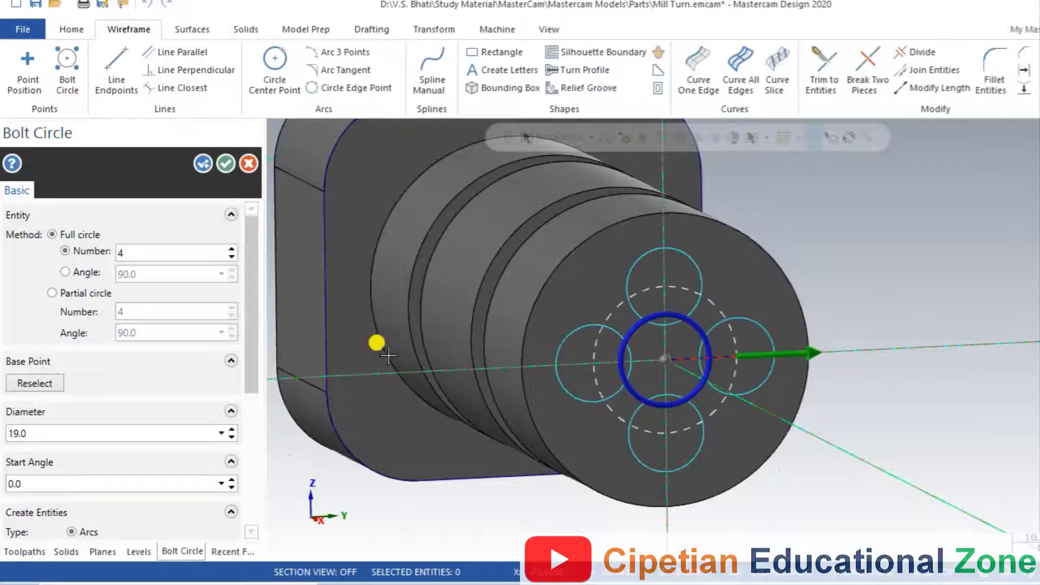
{"action": "scroll", "coordinate": [254, 276], "scroll_direction": "down", "scroll_amount": 5}
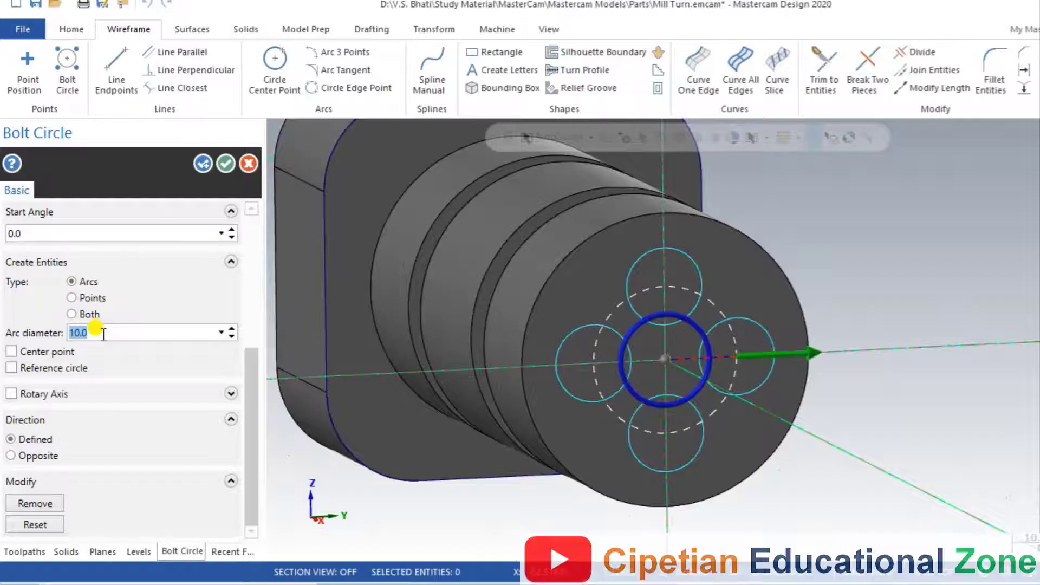
{"action": "type", "text": "6"}
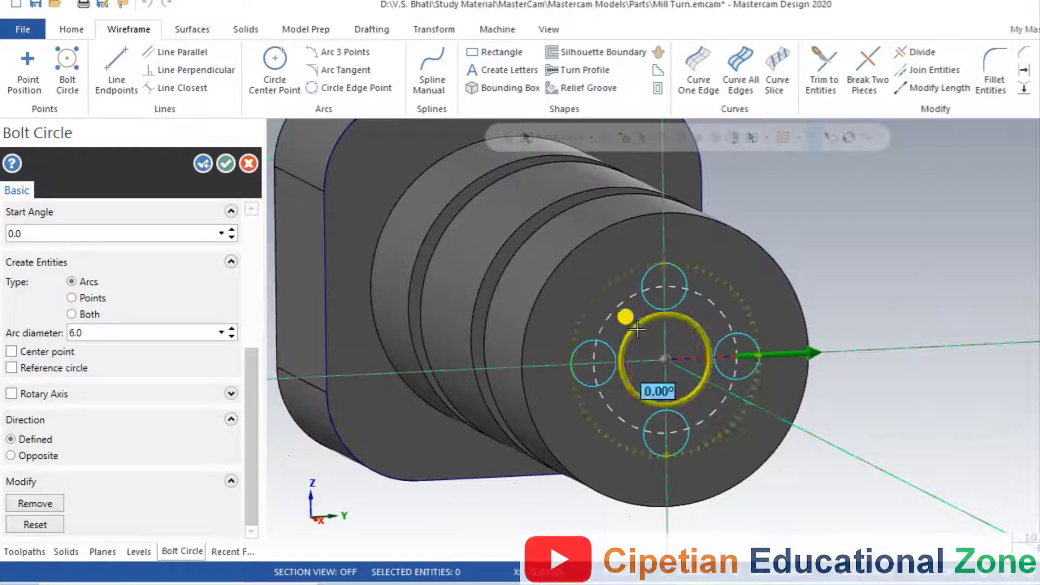
{"action": "left_click", "coordinate": [200, 163]}
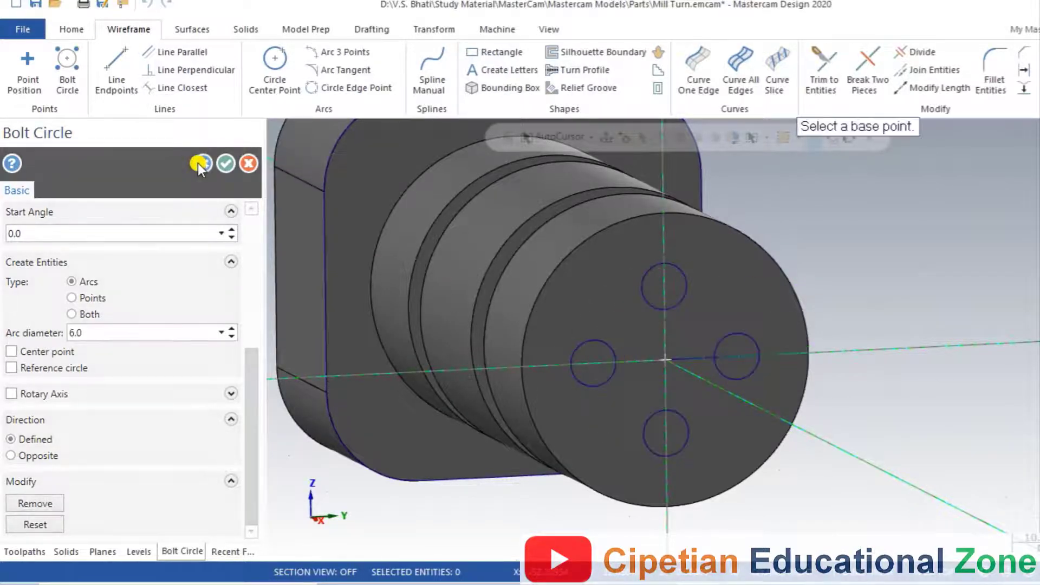
Step: Add a second bolt circle of four 9 mm diameter arcs from the same centre, concentric with the 6 mm circles
{"action": "left_click", "coordinate": [669, 357]}
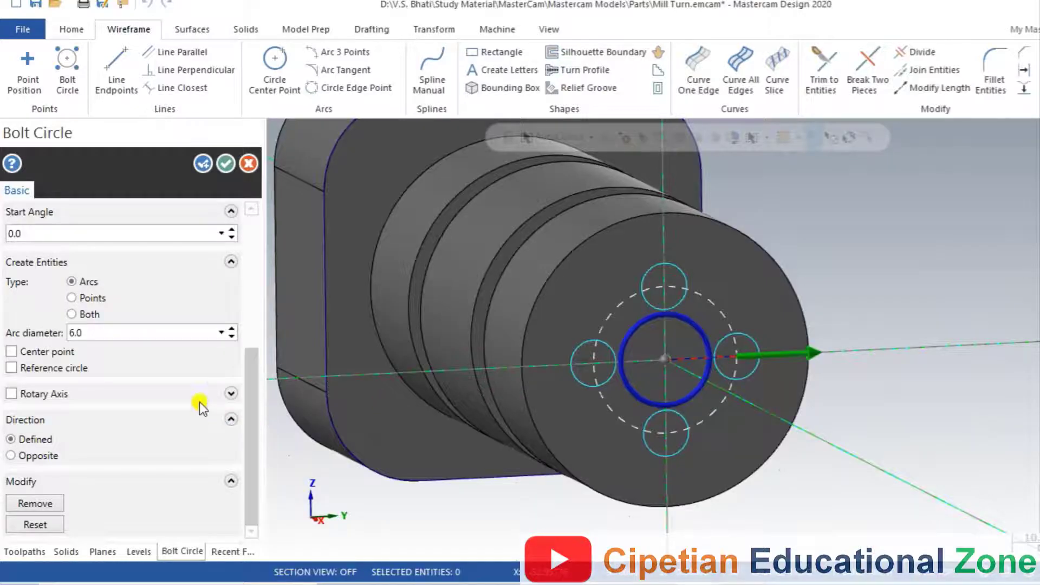
{"action": "double_click", "coordinate": [107, 330]}
{"action": "type", "text": "4"}
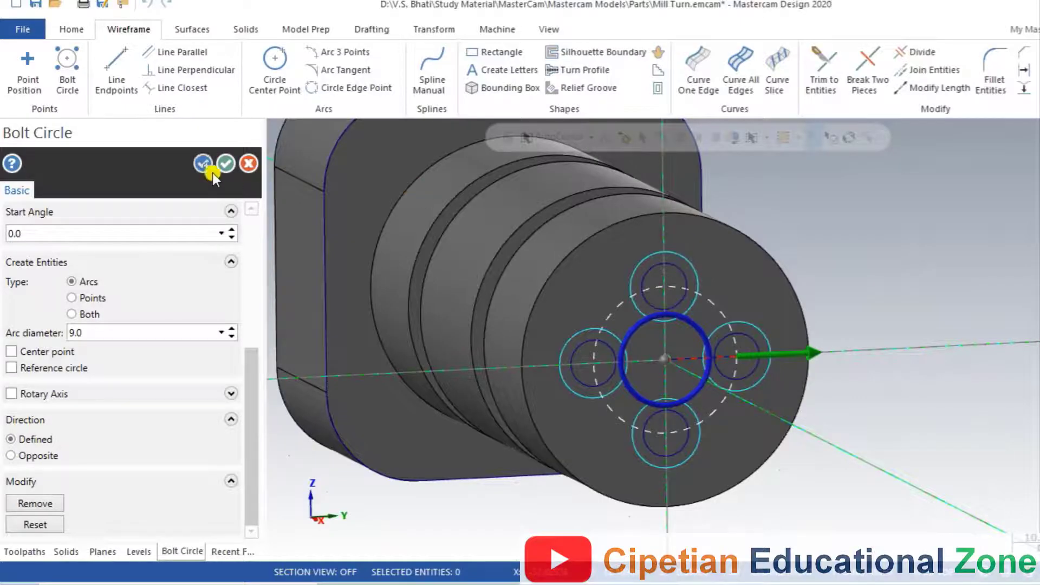
{"action": "left_click", "coordinate": [225, 163]}
Step: Select the four inner 6 mm circles on the shank's end face as the chains for a solid extrusion
{"action": "scroll", "coordinate": [915, 303], "scroll_direction": "down", "scroll_amount": 3}
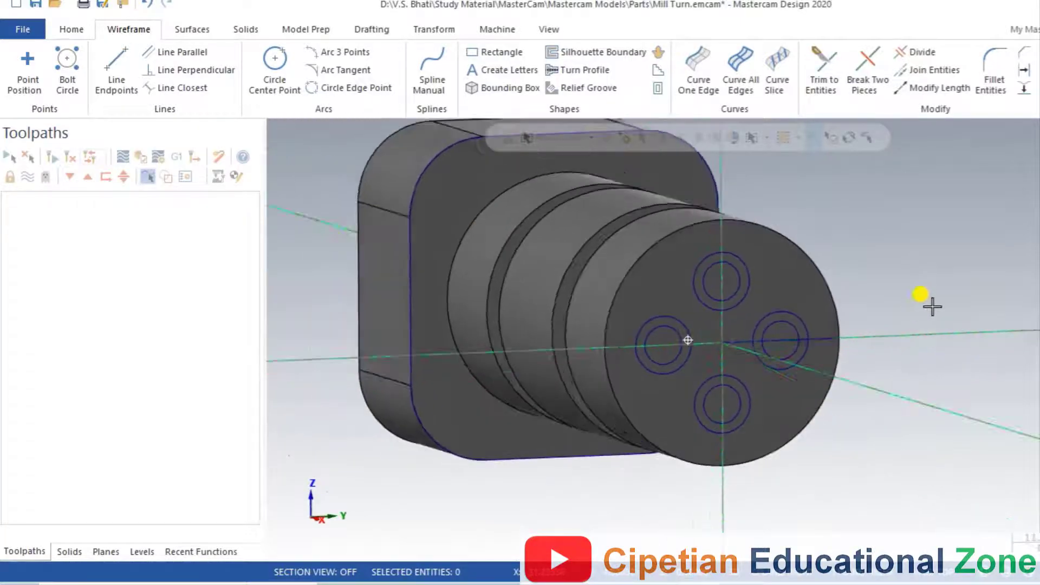
{"action": "middle_click_drag", "start_coordinate": [929, 302], "coordinate": [952, 304]}
{"action": "scroll", "coordinate": [432, 419], "scroll_direction": "down", "scroll_amount": 2}
{"action": "mouse_move", "coordinate": [432, 419]}
{"action": "middle_mouse_down"}
{"action": "mouse_move", "coordinate": [483, 410]}
{"action": "mouse_move", "coordinate": [467, 422]}
{"action": "mouse_move", "coordinate": [430, 420]}
{"action": "middle_mouse_up"}
{"action": "scroll", "coordinate": [704, 418], "scroll_direction": "up", "scroll_amount": 5}
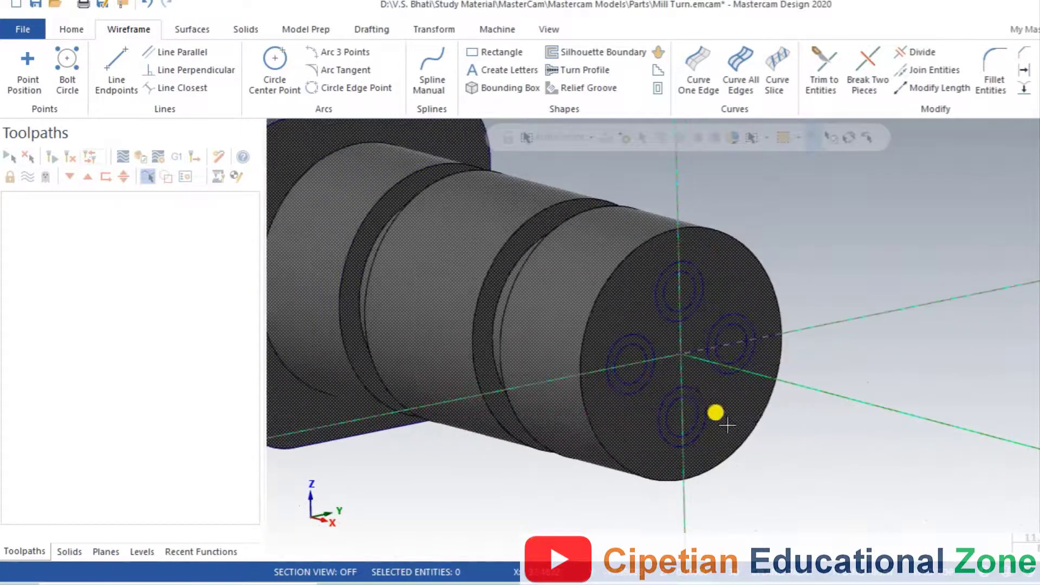
{"action": "mouse_move", "coordinate": [726, 417]}
{"action": "middle_mouse_down"}
{"action": "mouse_move", "coordinate": [790, 434]}
{"action": "mouse_move", "coordinate": [767, 437]}
{"action": "mouse_move", "coordinate": [743, 358]}
{"action": "mouse_move", "coordinate": [618, 300]}
{"action": "middle_mouse_up"}
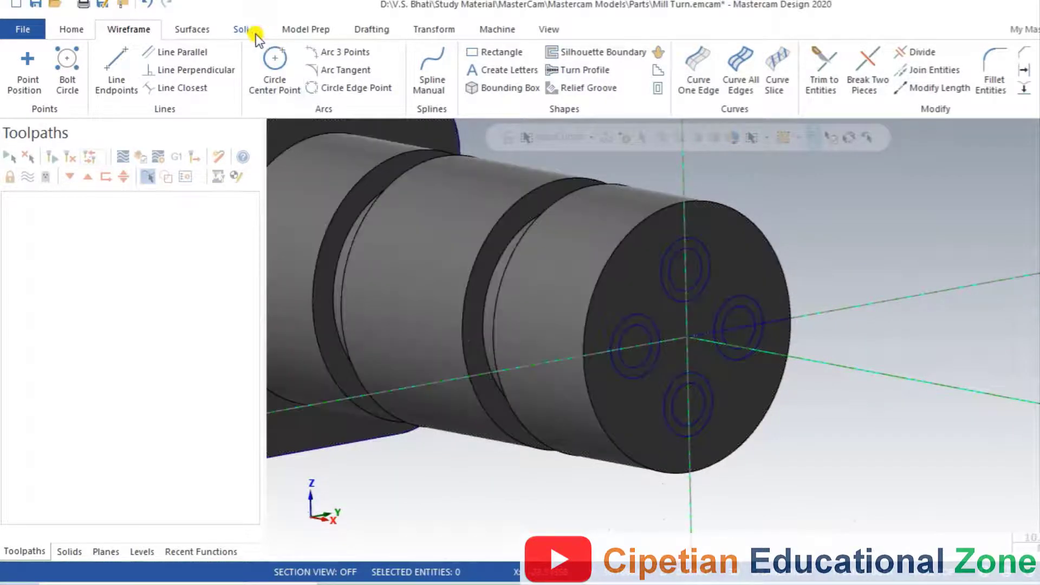
{"action": "left_click", "coordinate": [243, 30]}
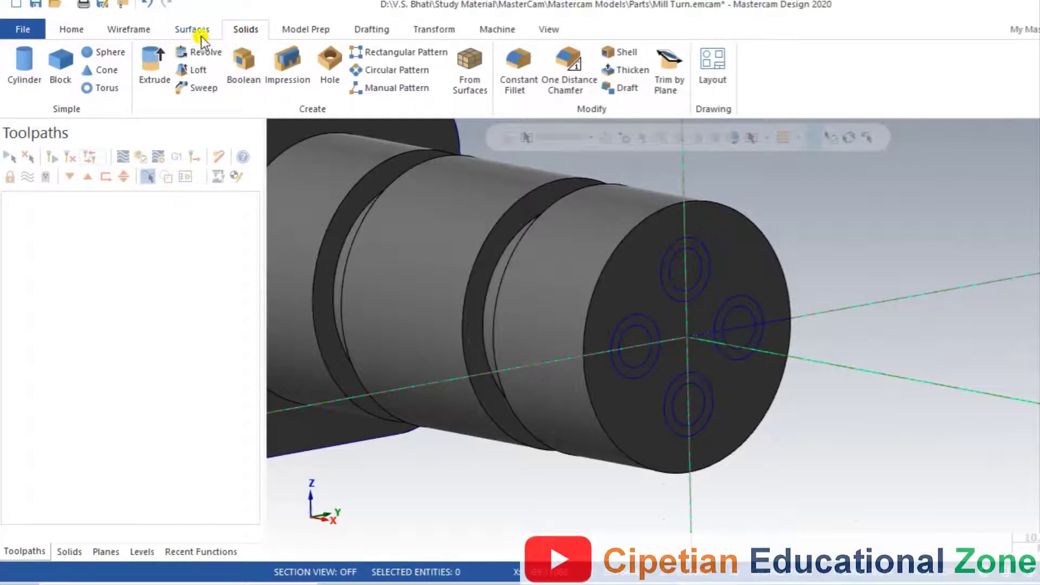
{"action": "left_click", "coordinate": [164, 56]}
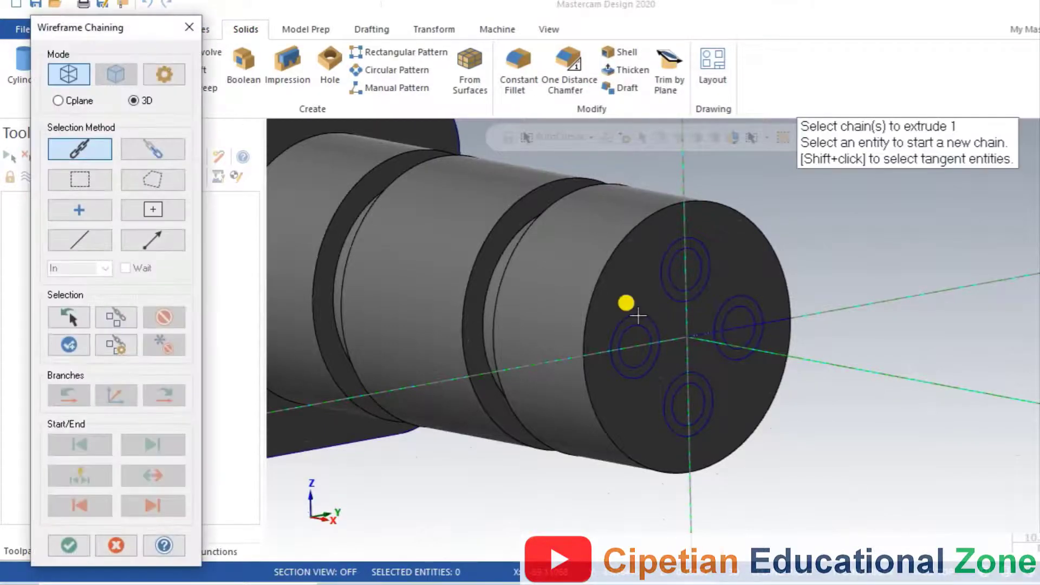
{"action": "left_click", "coordinate": [680, 292]}
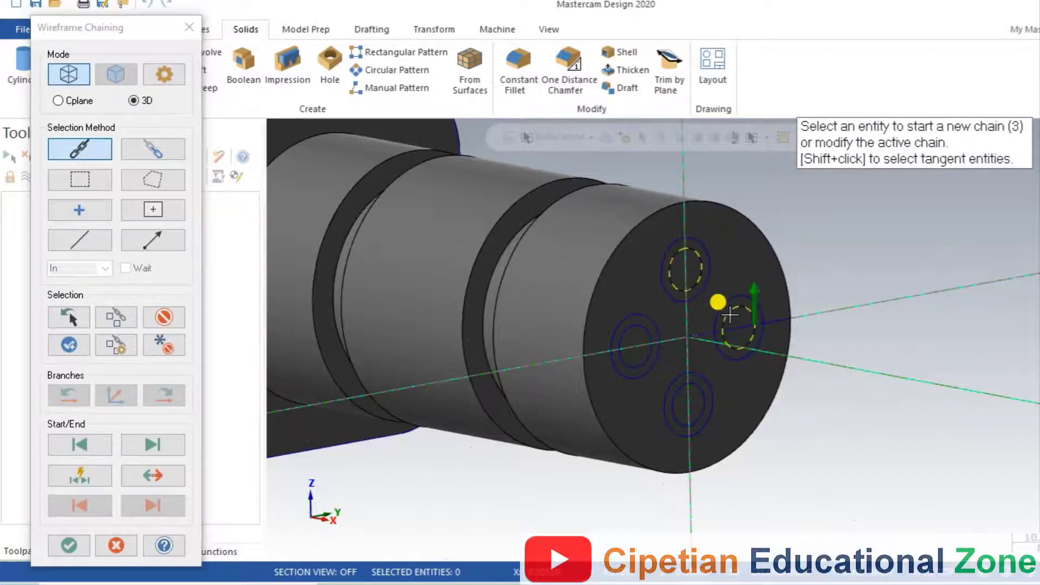
{"action": "left_click", "coordinate": [688, 385]}
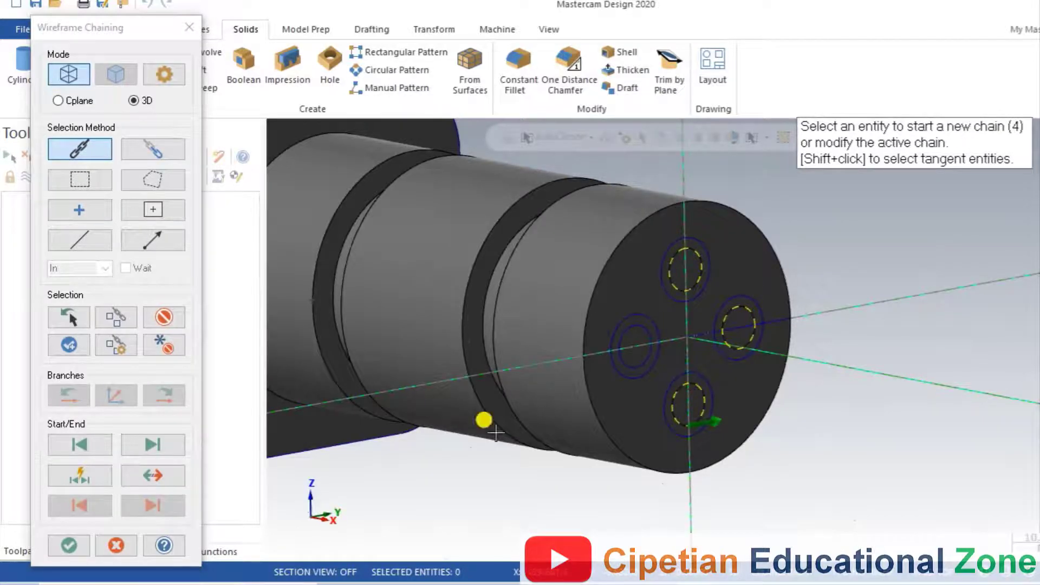
{"action": "left_click", "coordinate": [618, 340]}
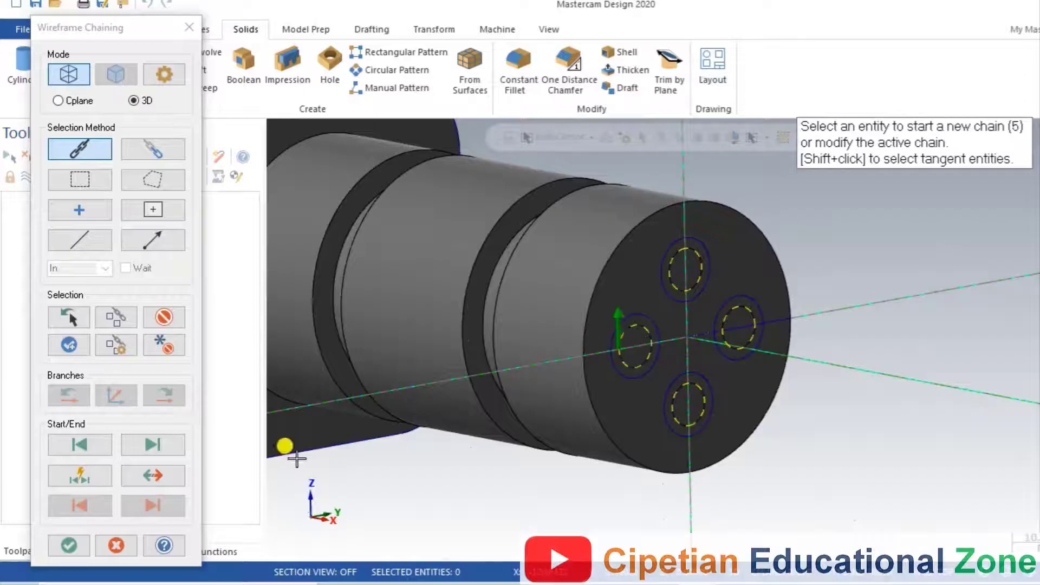
{"action": "left_click", "coordinate": [69, 545]}
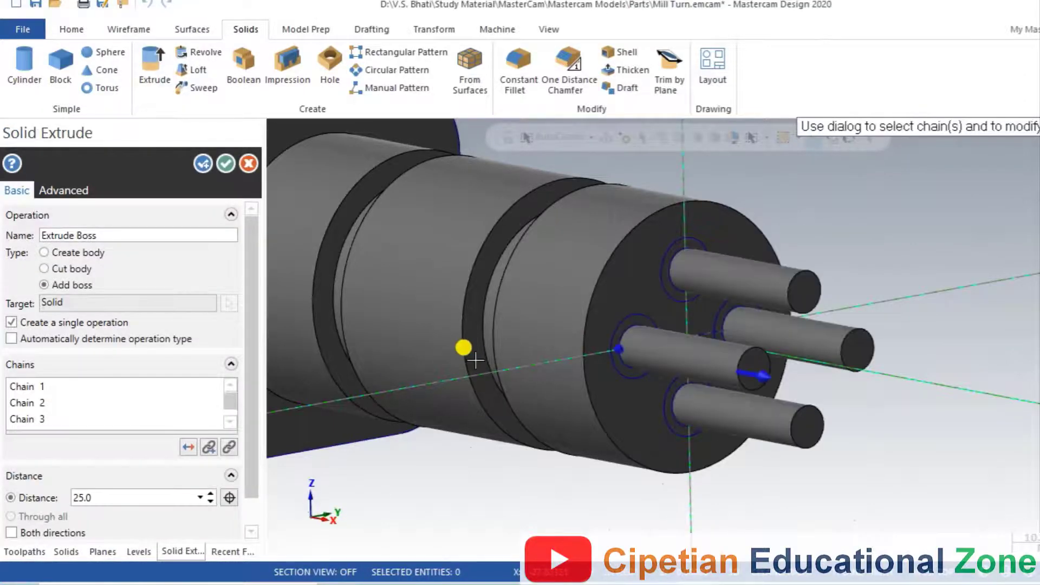
Step: Make the extrusion a cut body, reverse its direction into the shank, and cut the four holes 12 mm deep
{"action": "middle_click_drag", "start_coordinate": [564, 377], "coordinate": [455, 395]}
{"action": "left_click", "coordinate": [132, 386]}
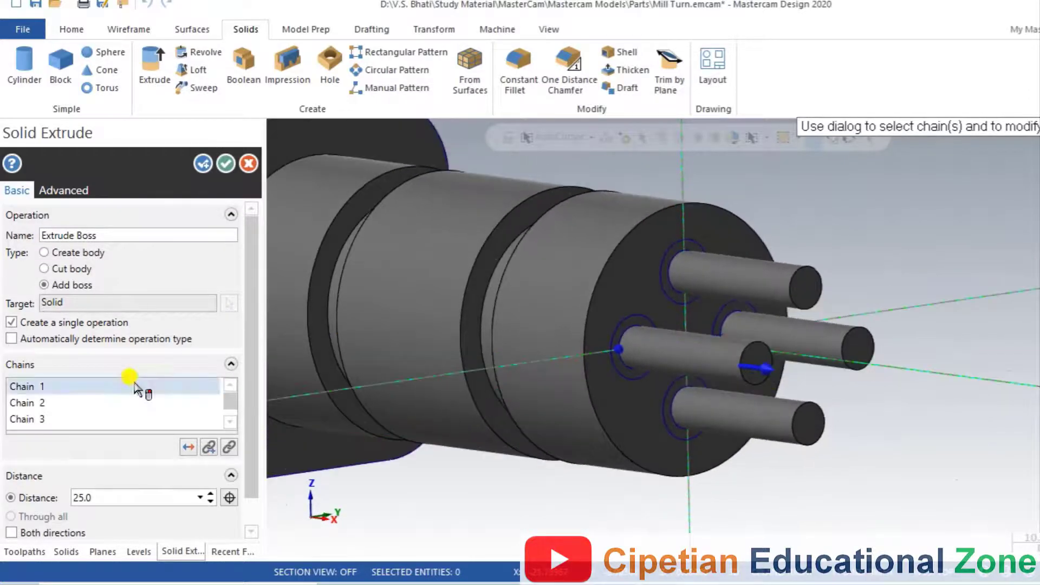
{"action": "left_click", "coordinate": [81, 268]}
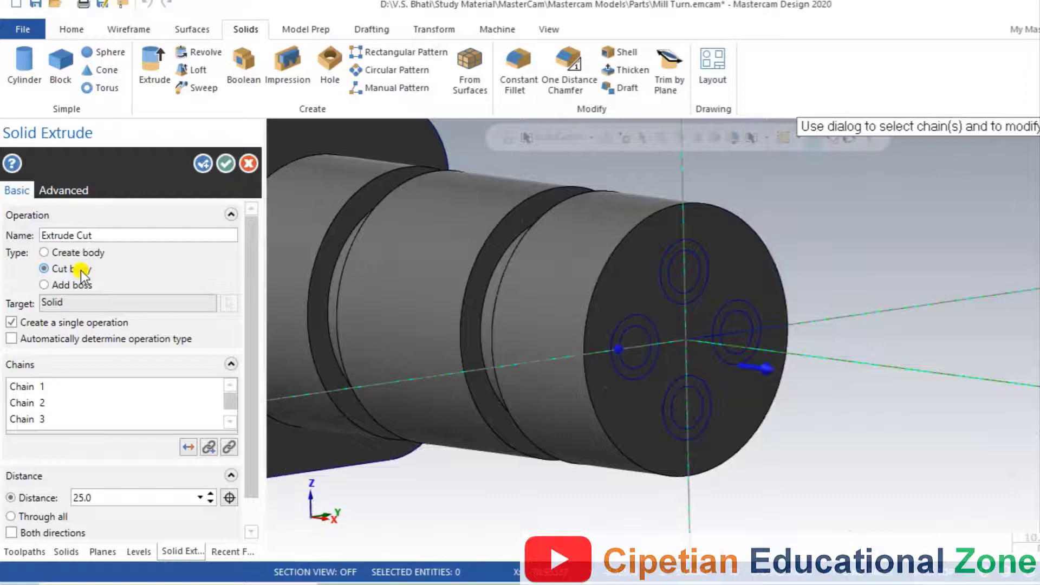
{"action": "left_click", "coordinate": [188, 447]}
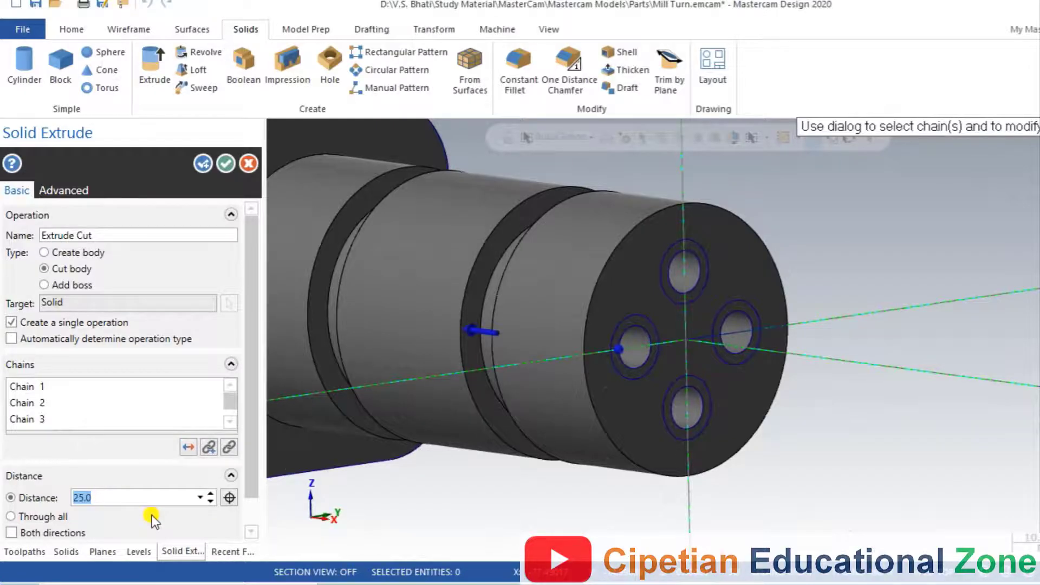
{"action": "type", "text": ".0"}
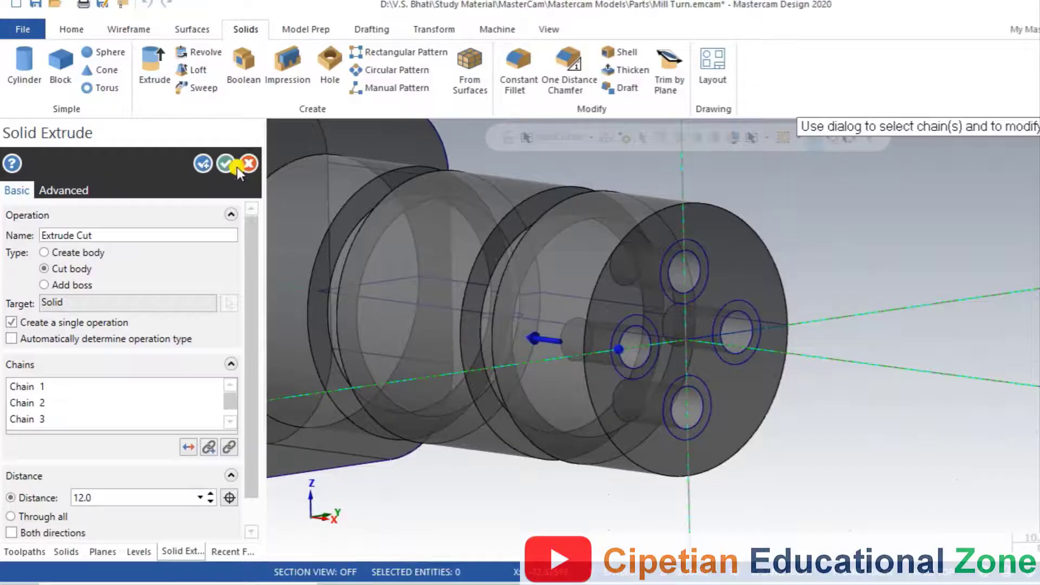
{"action": "left_click", "coordinate": [230, 163]}
Step: Apply a 1.5 mm one-distance chamfer to the outer edges of the four 6 mm holes on the shank's end face
{"action": "mouse_move", "coordinate": [757, 429]}
{"action": "middle_mouse_down"}
{"action": "mouse_move", "coordinate": [834, 435]}
{"action": "mouse_move", "coordinate": [750, 432]}
{"action": "middle_mouse_up"}
{"action": "scroll", "coordinate": [734, 335], "scroll_direction": "up", "scroll_amount": 3}
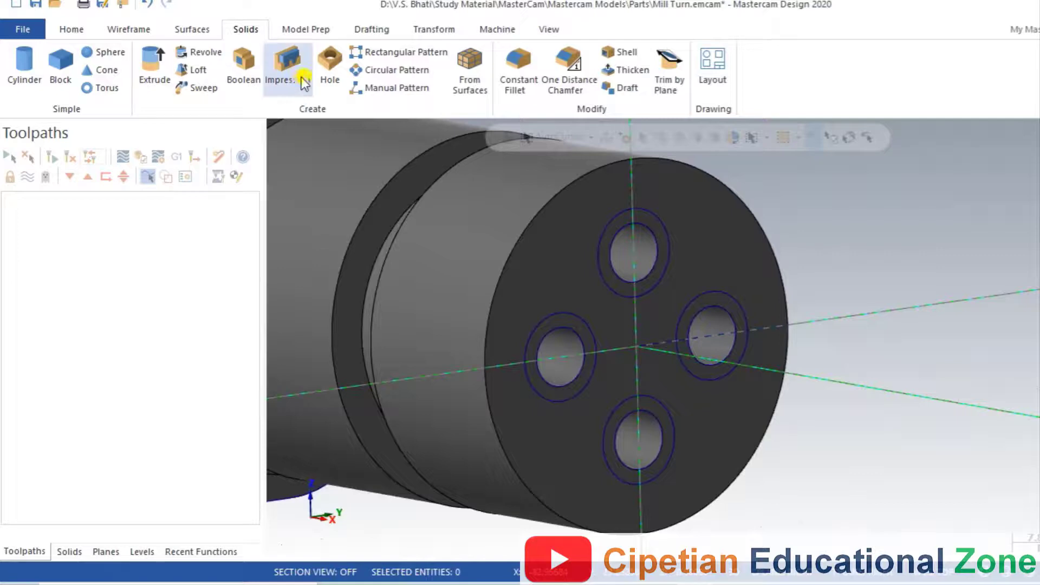
{"action": "left_click", "coordinate": [570, 59]}
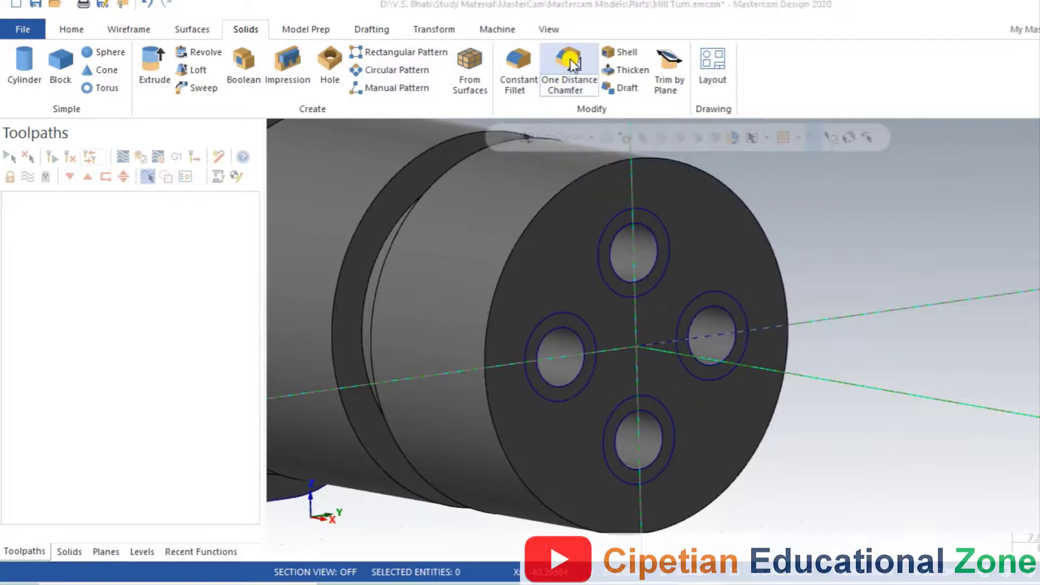
{"action": "left_click", "coordinate": [719, 310]}
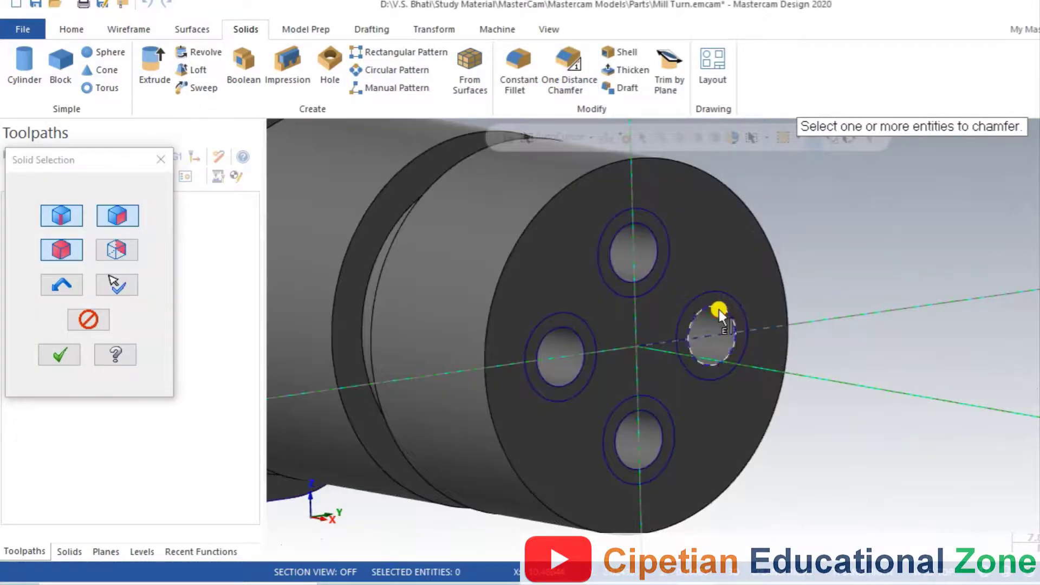
{"action": "left_click", "coordinate": [560, 334]}
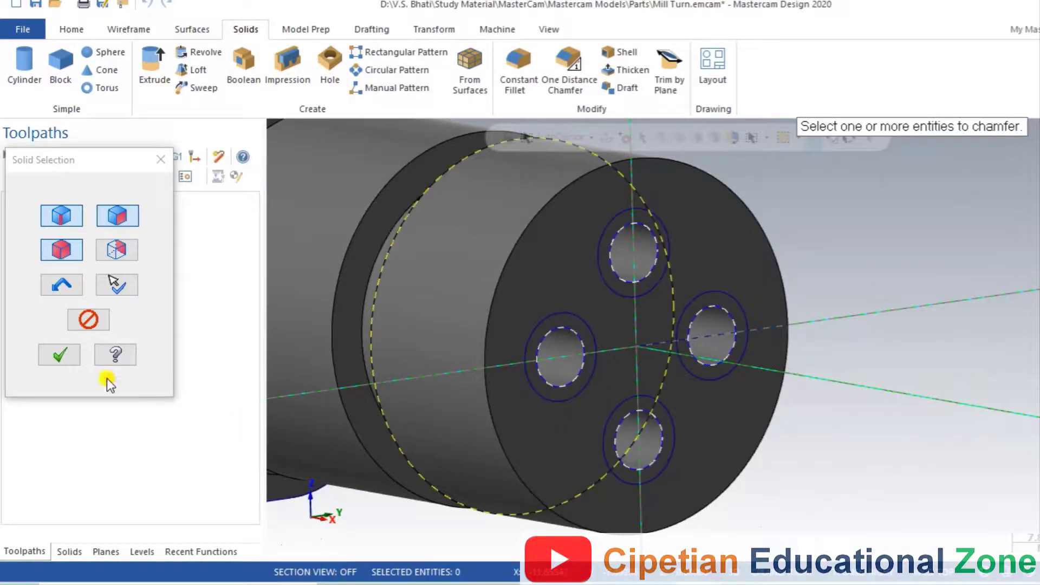
{"action": "left_click", "coordinate": [64, 354]}
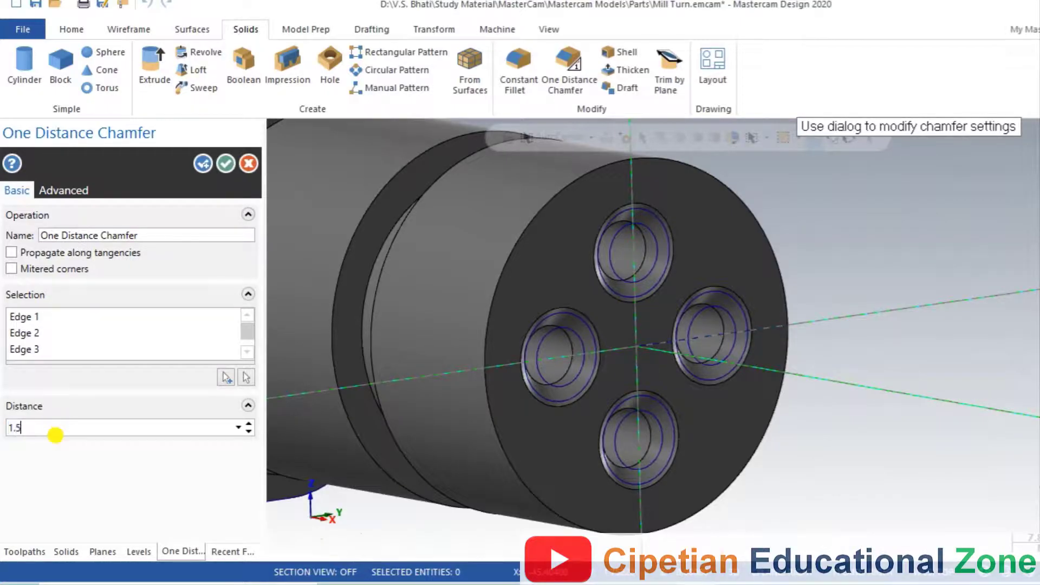
{"action": "key", "text": "Return"}
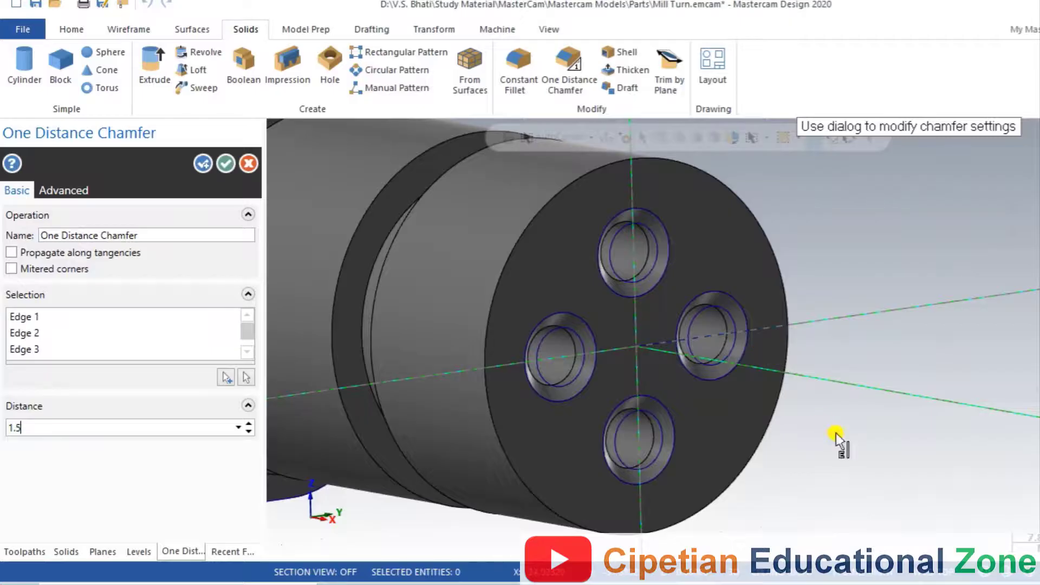
{"action": "mouse_move", "coordinate": [838, 439]}
{"action": "middle_mouse_down"}
{"action": "mouse_move", "coordinate": [755, 417]}
{"action": "mouse_move", "coordinate": [845, 429]}
{"action": "middle_mouse_up"}
{"action": "scroll", "coordinate": [750, 427], "scroll_direction": "up", "scroll_amount": 3}
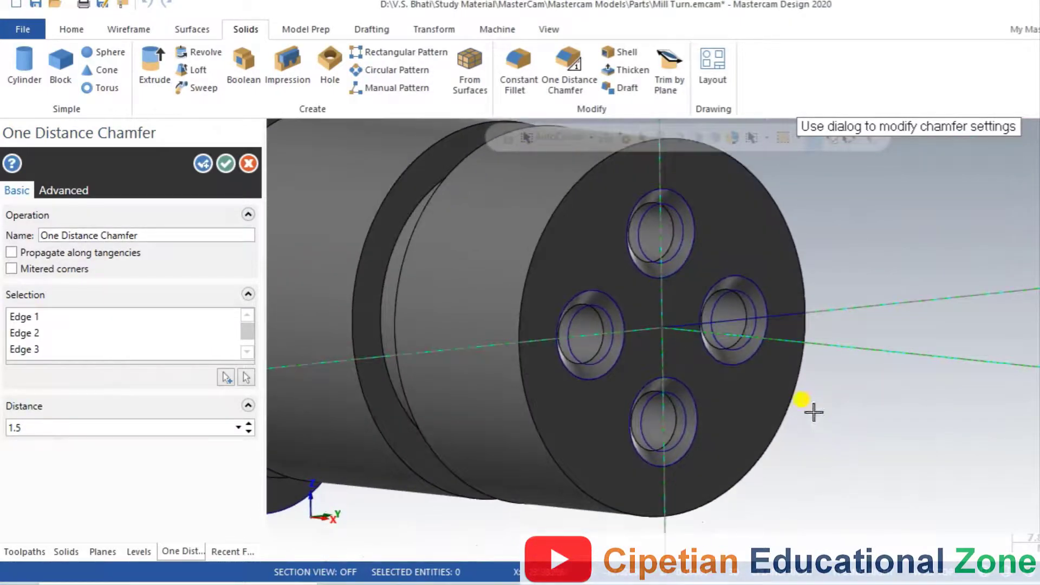
{"action": "left_click", "coordinate": [227, 163]}
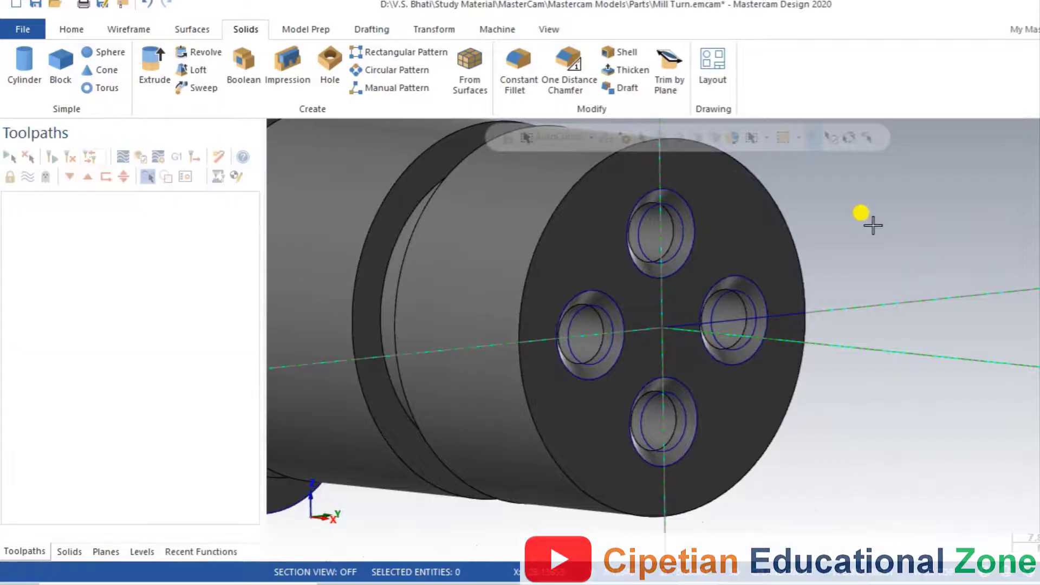
Step: Inspect the whole model, switch to the PDF drawing in Adobe Reader to check the through-hole callout, and return to Mastercam
{"action": "right_click", "coordinate": [877, 246]}
{"action": "left_click", "coordinate": [888, 313]}
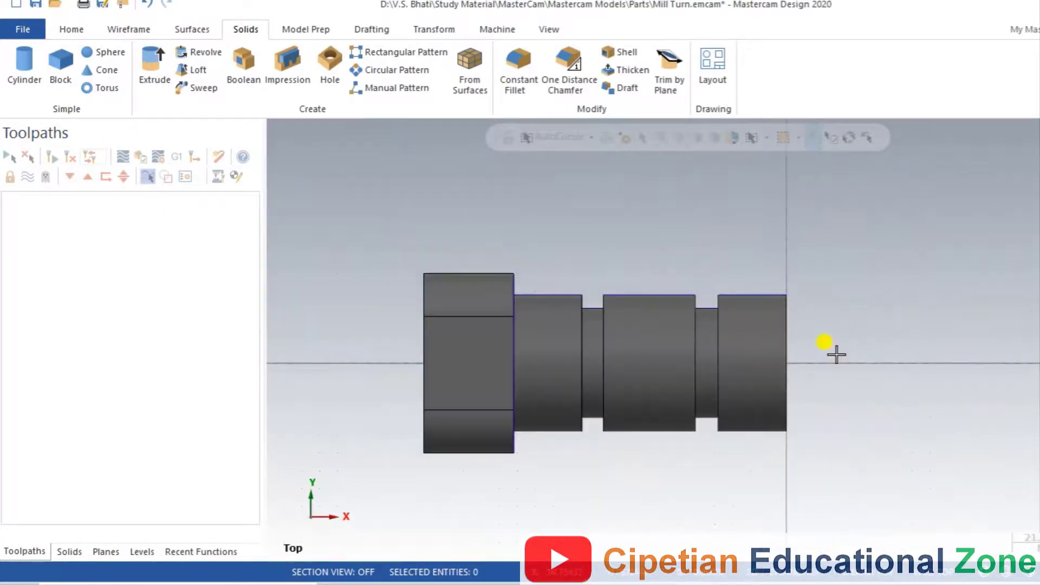
{"action": "mouse_move", "coordinate": [719, 378]}
{"action": "middle_mouse_down"}
{"action": "mouse_move", "coordinate": [651, 384]}
{"action": "mouse_move", "coordinate": [720, 384]}
{"action": "mouse_move", "coordinate": [689, 404]}
{"action": "middle_mouse_up"}
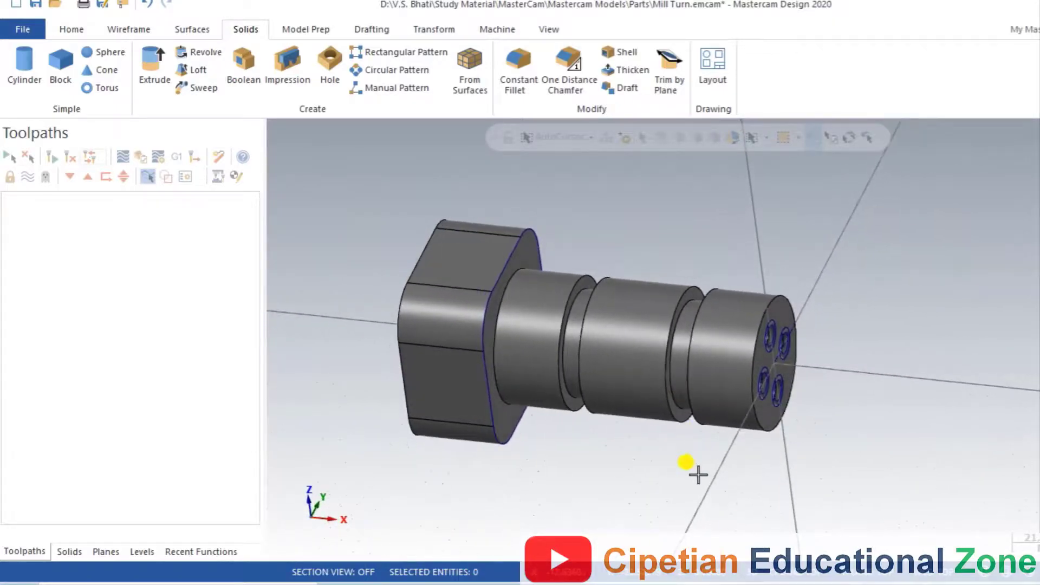
{"action": "key", "text": "alt+Tab"}
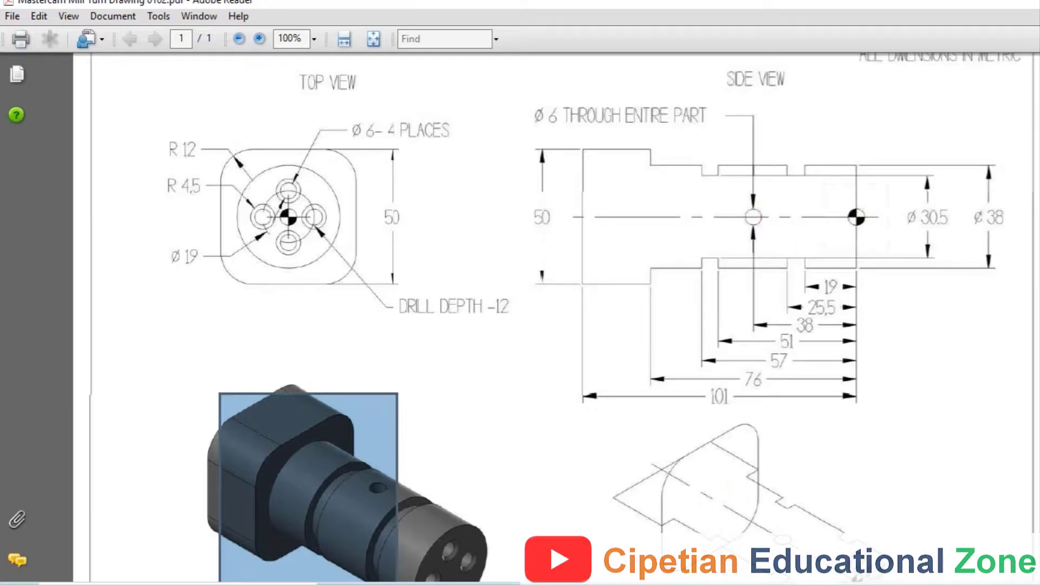
{"action": "left_click", "coordinate": [644, 542]}
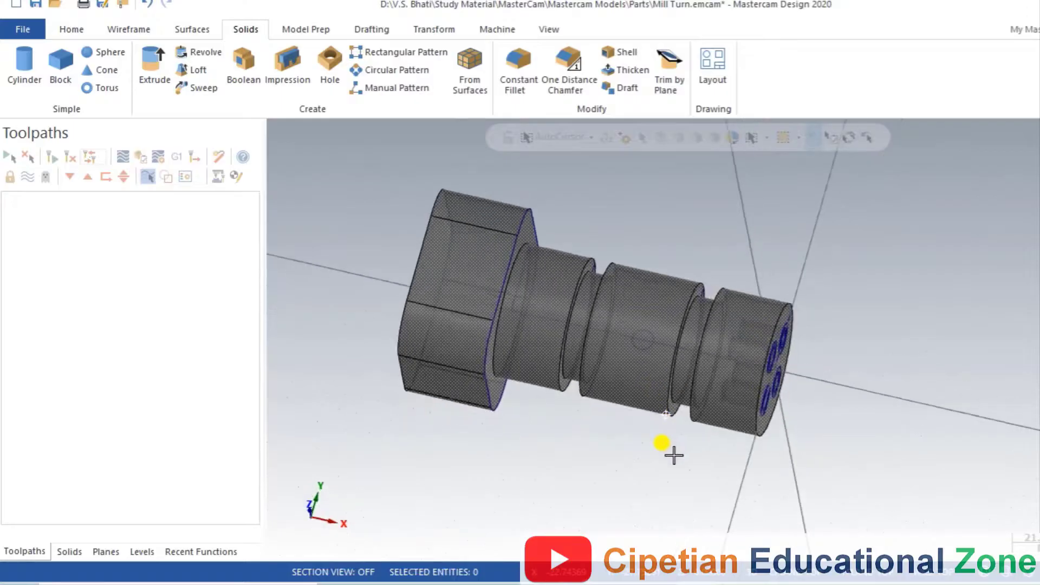
Step: Extrude-cut the circle inside the shank's middle section through all in both directions to make the cross hole
{"action": "scroll", "coordinate": [670, 425], "scroll_direction": "up", "scroll_amount": 5}
{"action": "scroll", "coordinate": [633, 352], "scroll_direction": "down", "scroll_amount": 2}
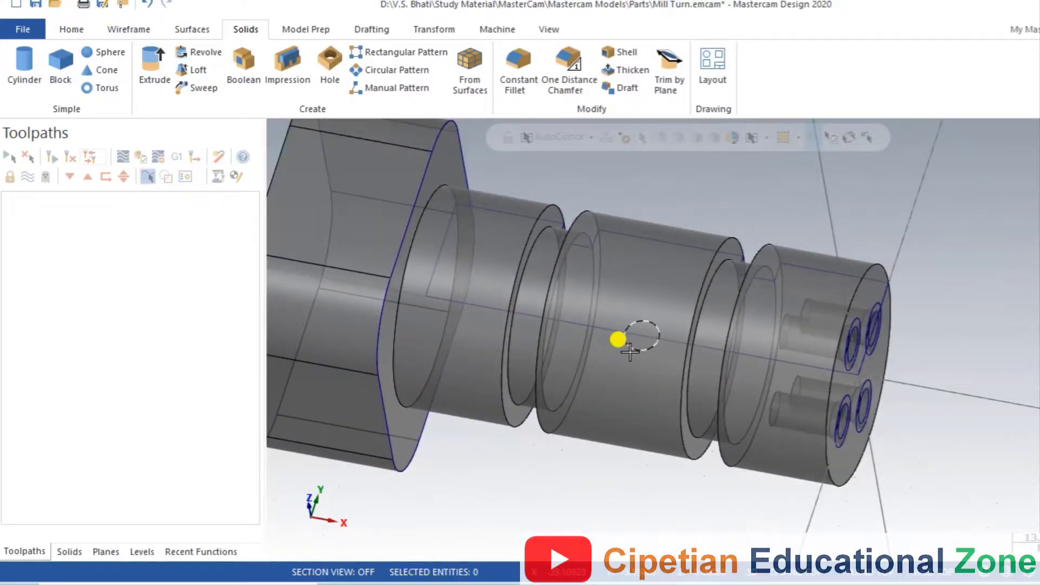
{"action": "key", "text": "e"}
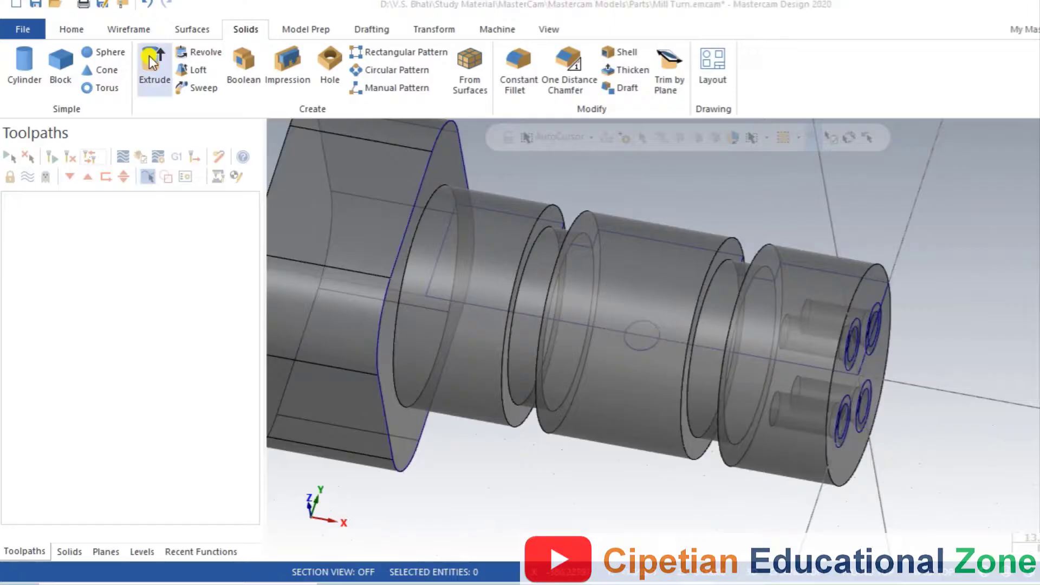
{"action": "left_click", "coordinate": [637, 350]}
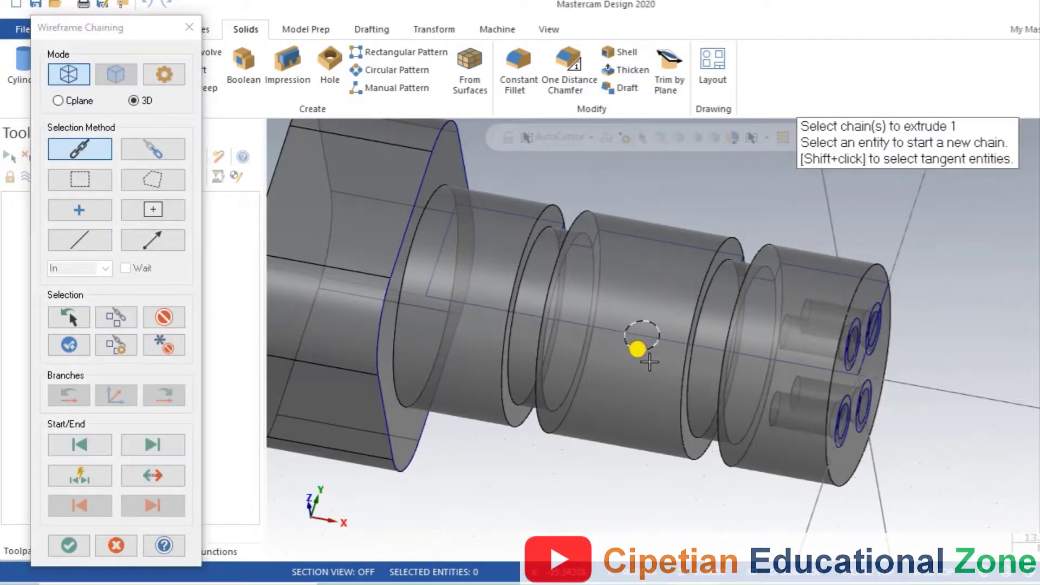
{"action": "left_click", "coordinate": [55, 539]}
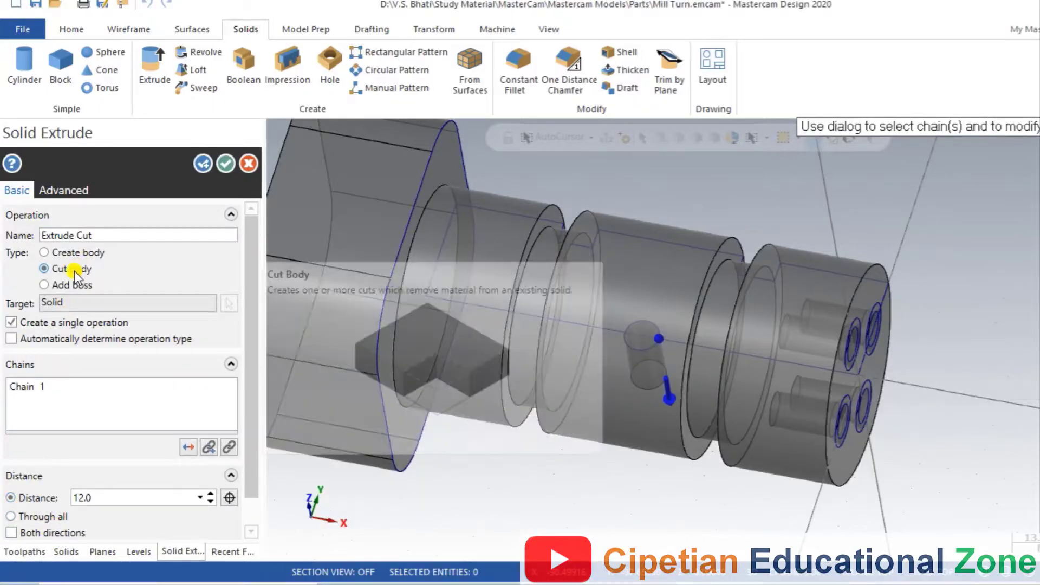
{"action": "left_click", "coordinate": [31, 516]}
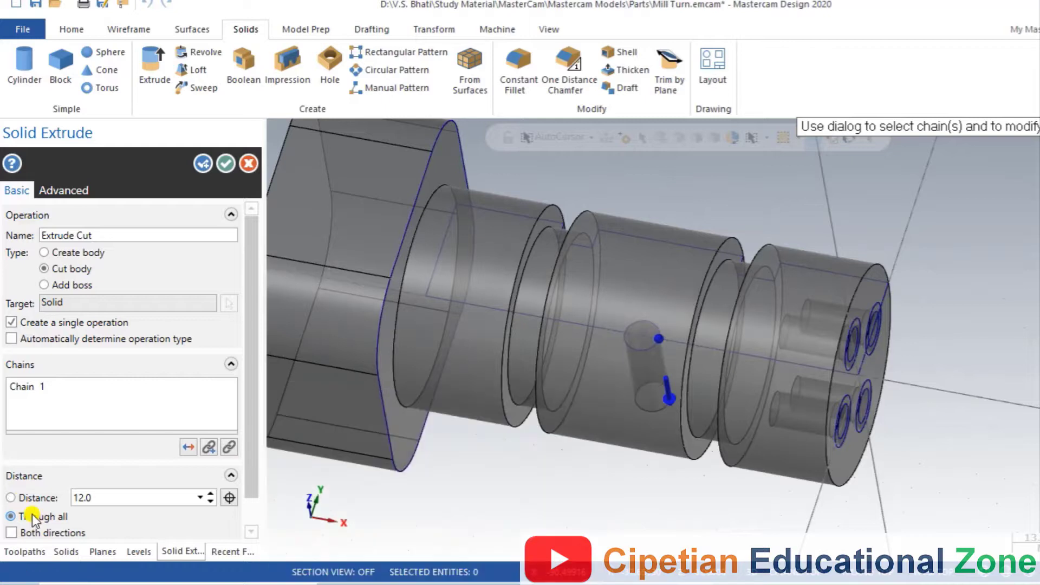
{"action": "left_click", "coordinate": [28, 532]}
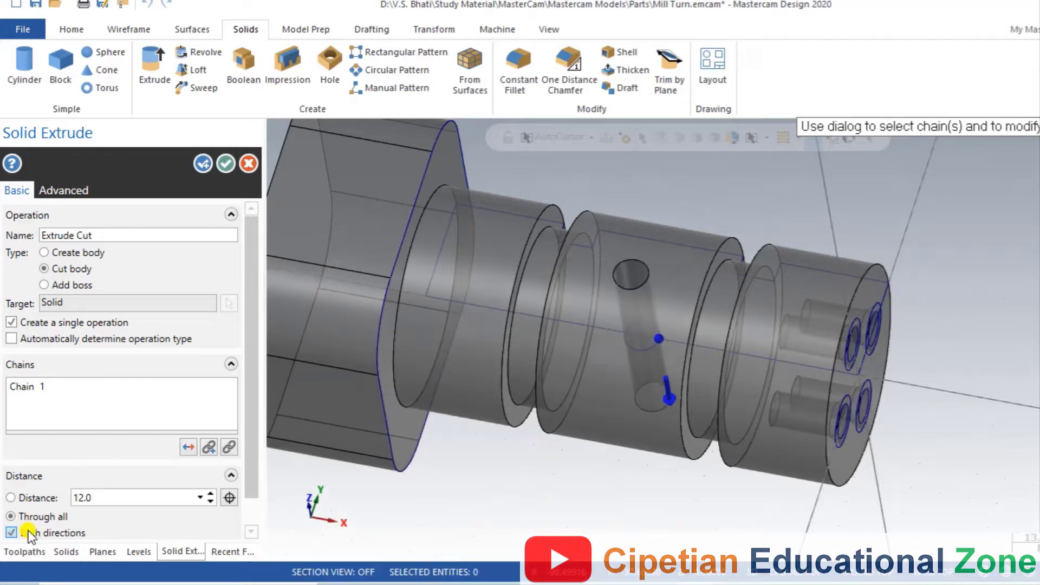
{"action": "left_click", "coordinate": [229, 164]}
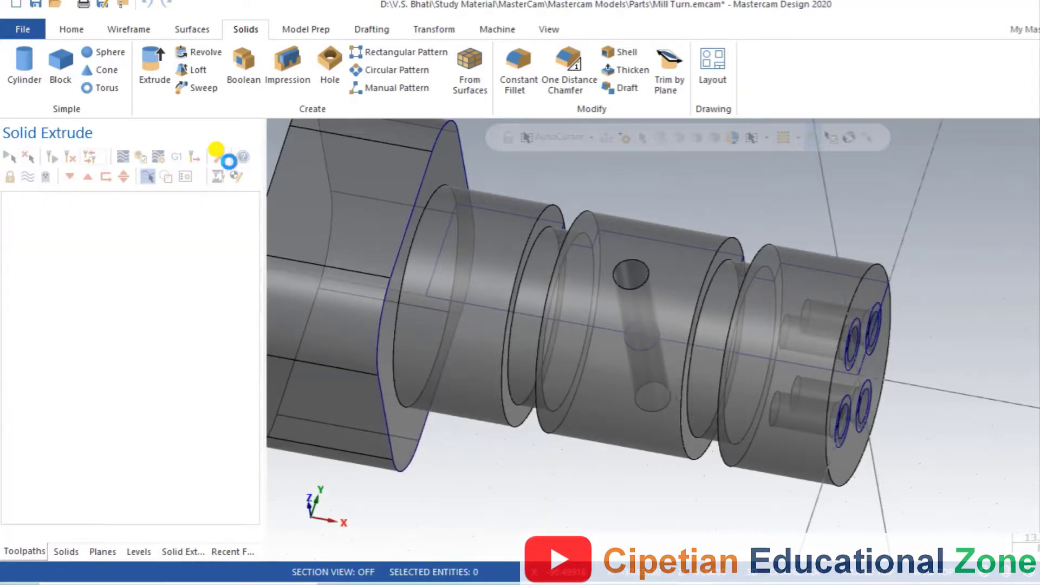
{"action": "scroll", "coordinate": [913, 448], "scroll_direction": "down", "scroll_amount": 3}
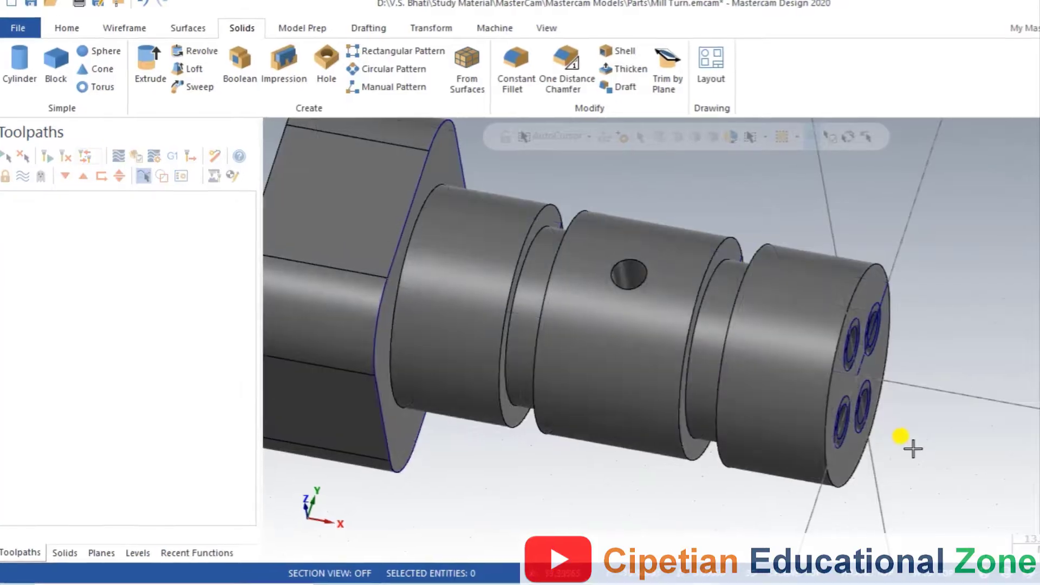
{"action": "mouse_move", "coordinate": [891, 406]}
{"action": "middle_mouse_down"}
{"action": "mouse_move", "coordinate": [769, 384]}
{"action": "mouse_move", "coordinate": [815, 391]}
{"action": "mouse_move", "coordinate": [837, 442]}
{"action": "mouse_move", "coordinate": [874, 433]}
{"action": "mouse_move", "coordinate": [846, 432]}
{"action": "mouse_move", "coordinate": [864, 416]}
{"action": "mouse_move", "coordinate": [881, 437]}
{"action": "mouse_move", "coordinate": [811, 427]}
{"action": "mouse_move", "coordinate": [877, 431]}
{"action": "mouse_move", "coordinate": [882, 444]}
{"action": "mouse_move", "coordinate": [831, 431]}
{"action": "mouse_move", "coordinate": [862, 427]}
{"action": "mouse_move", "coordinate": [856, 441]}
{"action": "mouse_move", "coordinate": [829, 439]}
{"action": "mouse_move", "coordinate": [849, 436]}
{"action": "mouse_move", "coordinate": [821, 477]}
{"action": "mouse_move", "coordinate": [869, 380]}
{"action": "mouse_move", "coordinate": [797, 355]}
{"action": "middle_mouse_up"}
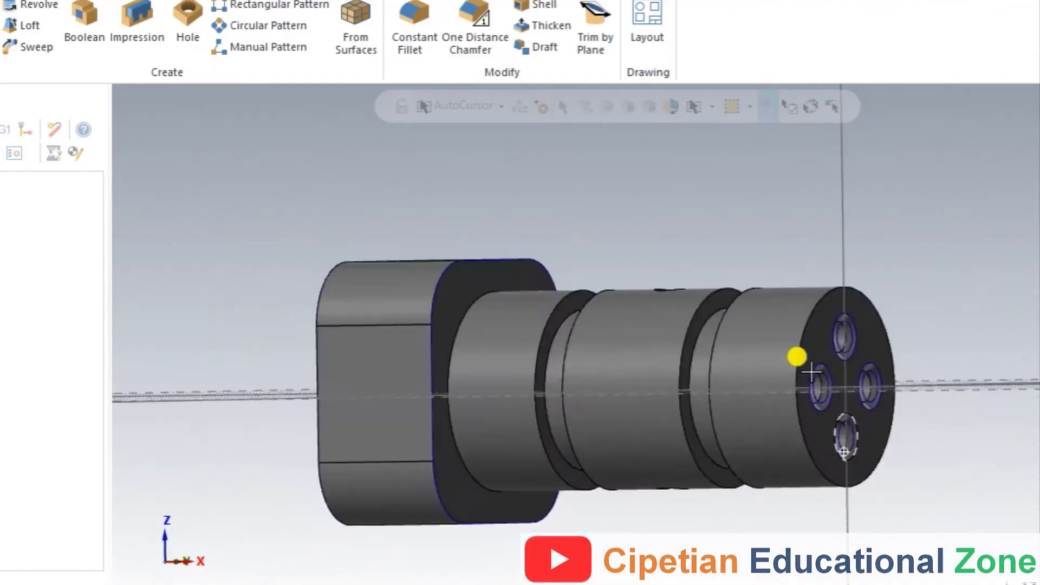